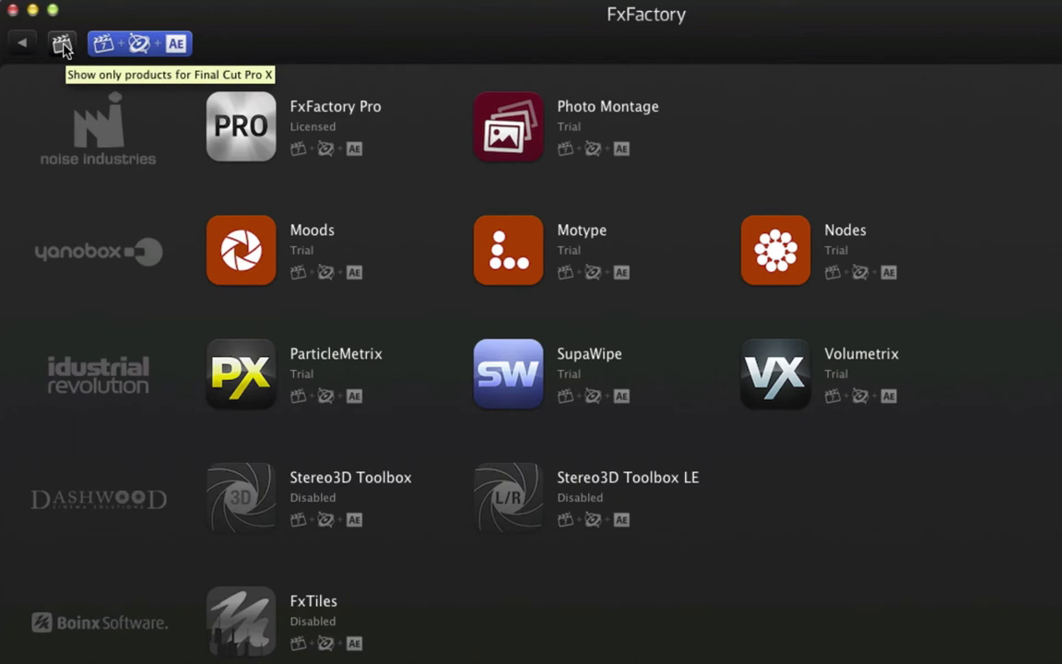
left_click(68, 50)
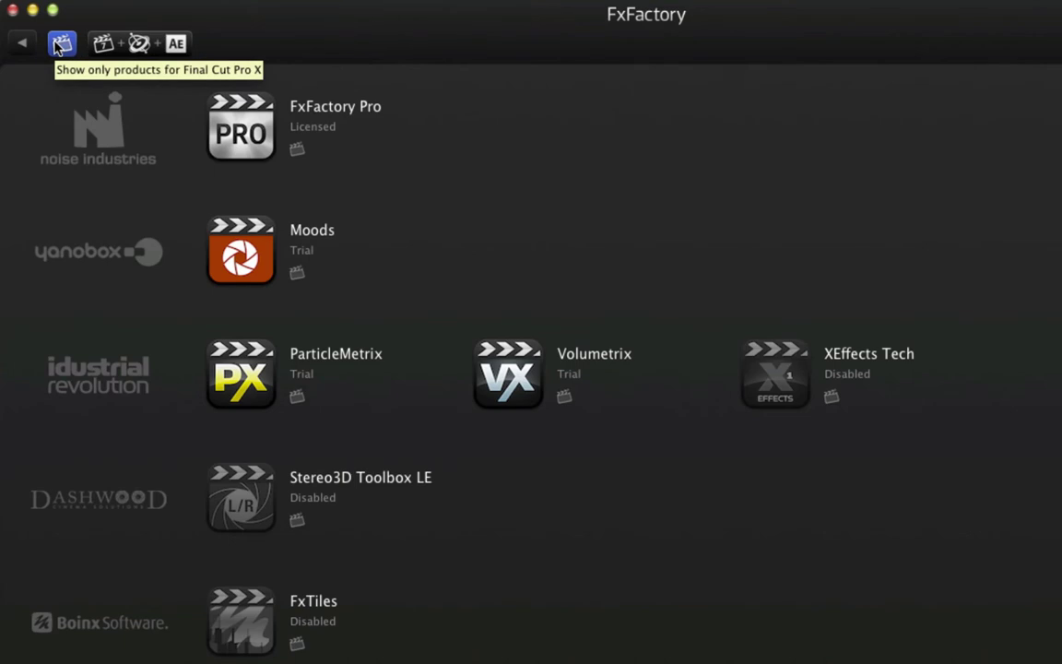
left_click(119, 45)
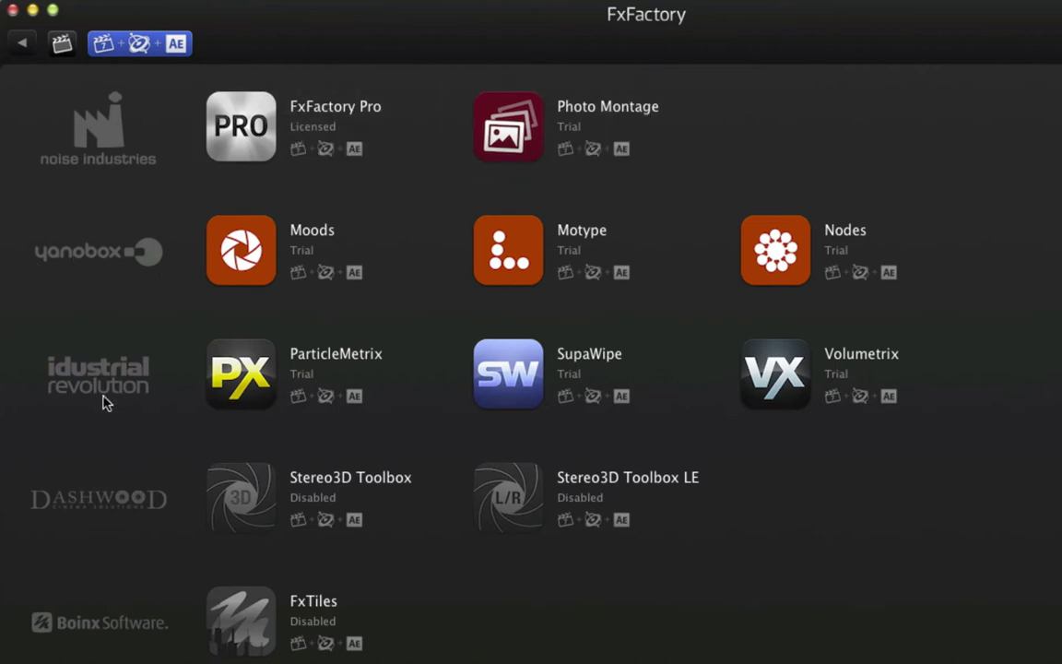
Browse the full catalog, then filter it to Final Cut Pro X plug-ins like ParticleMetrix, Volumetrix and Moods
scroll(132, 504, "down", 1)
scroll(147, 461, "down", 1)
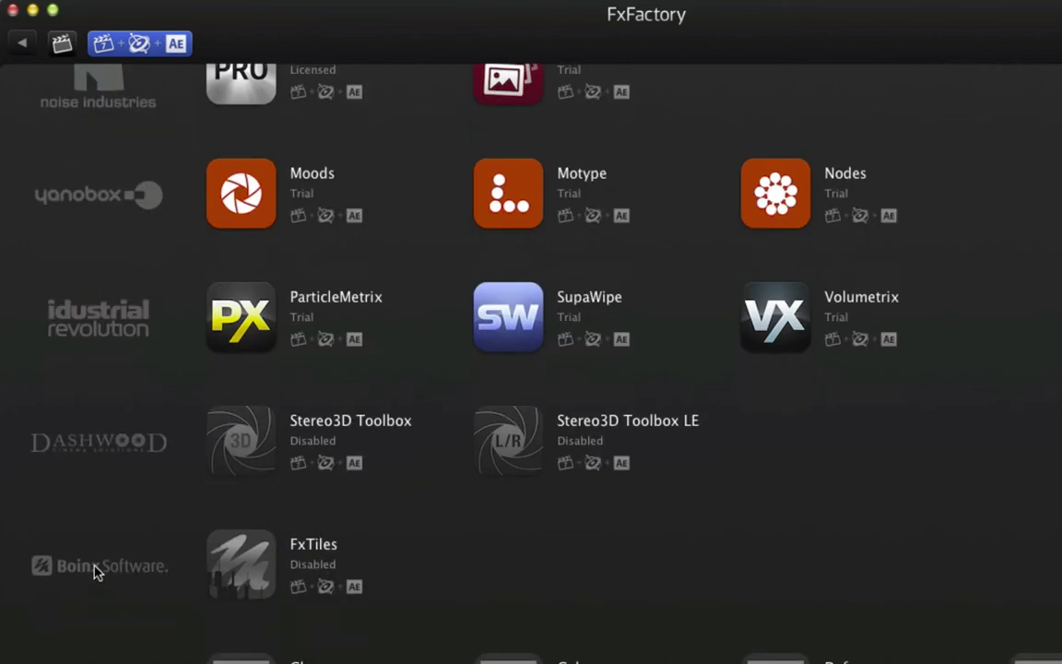
scroll(102, 516, "down", 2)
scroll(93, 415, "down", 2)
scroll(92, 350, "down", 2)
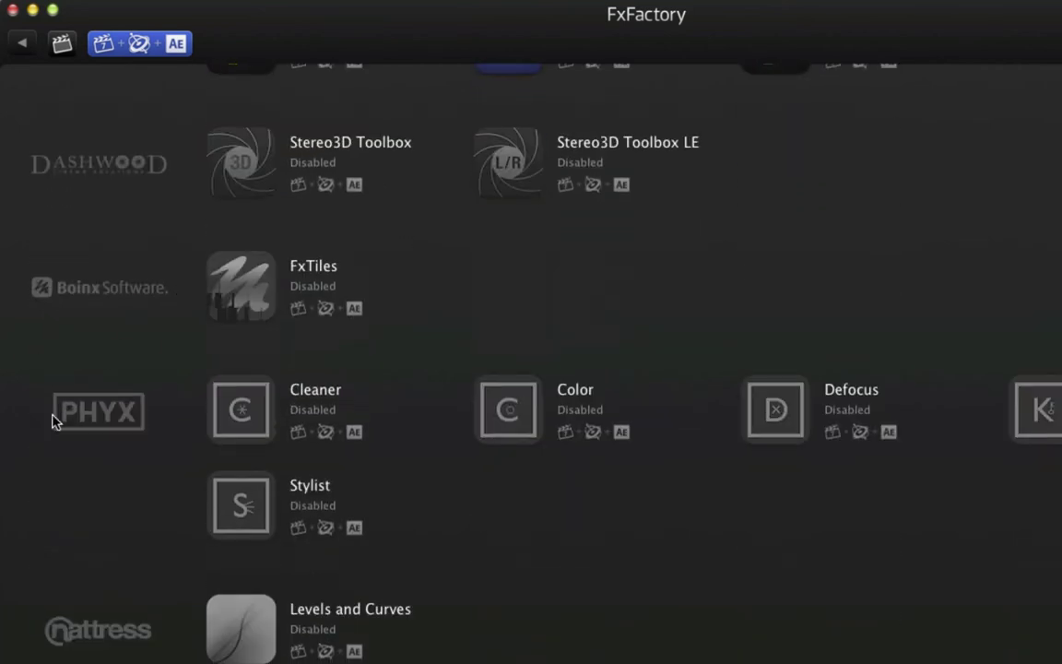
scroll(175, 435, "down", 1)
scroll(74, 516, "down", 3)
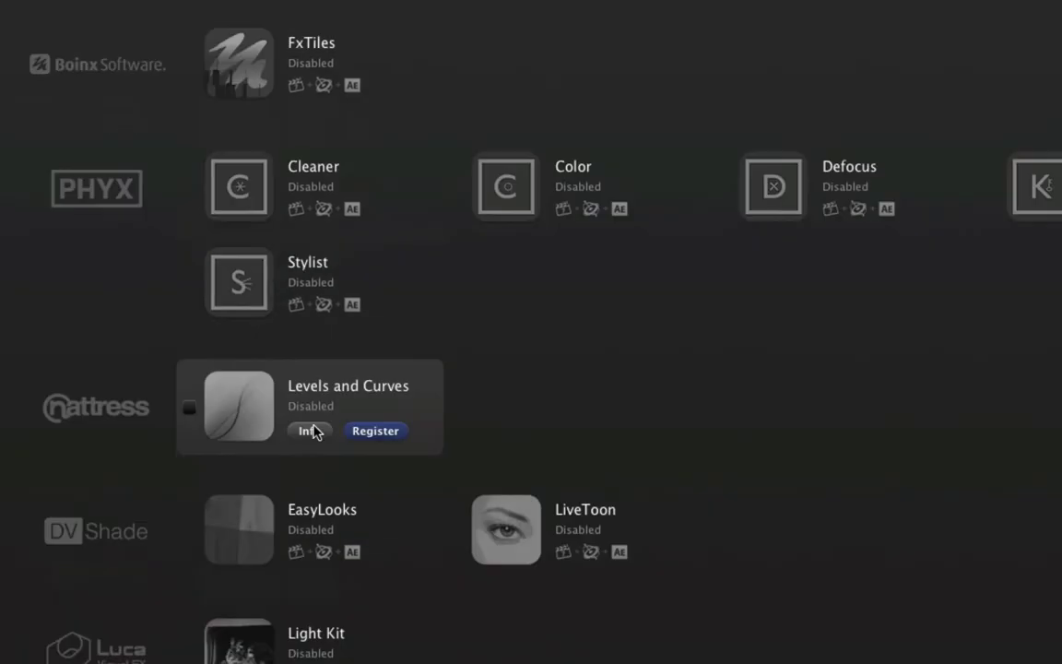
scroll(65, 231, "down", 5)
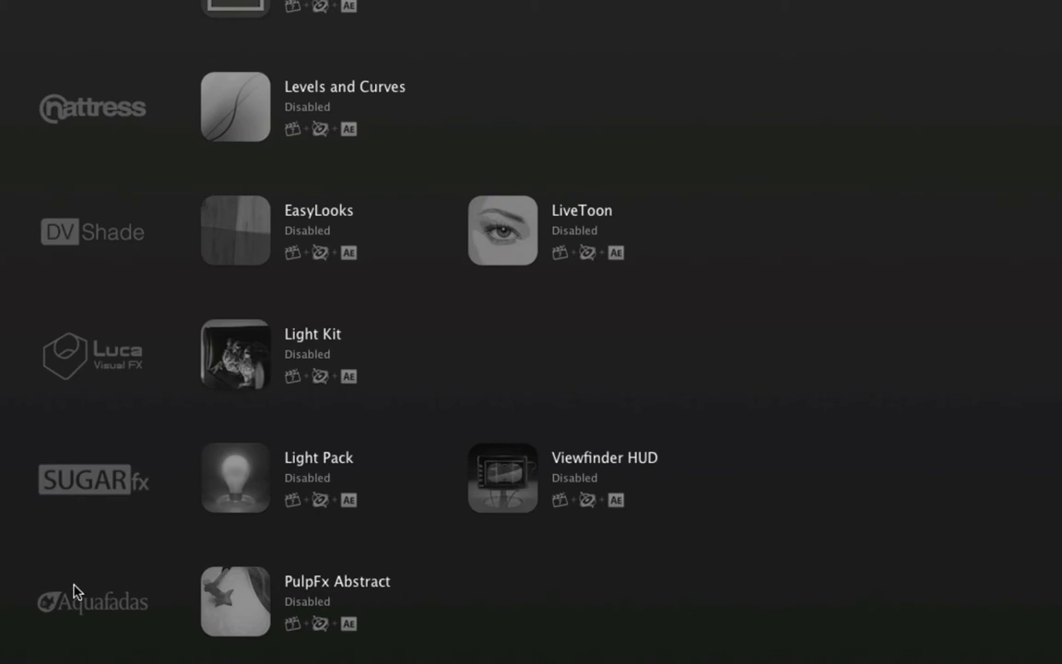
scroll(70, 533, "up", 2)
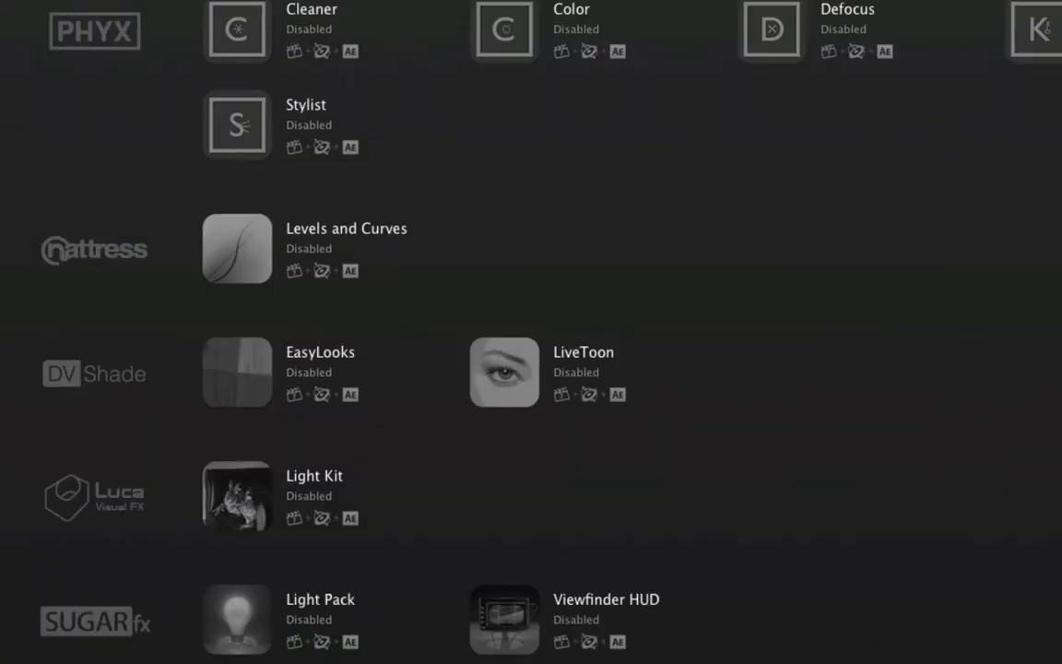
scroll(70, 533, "up", 6)
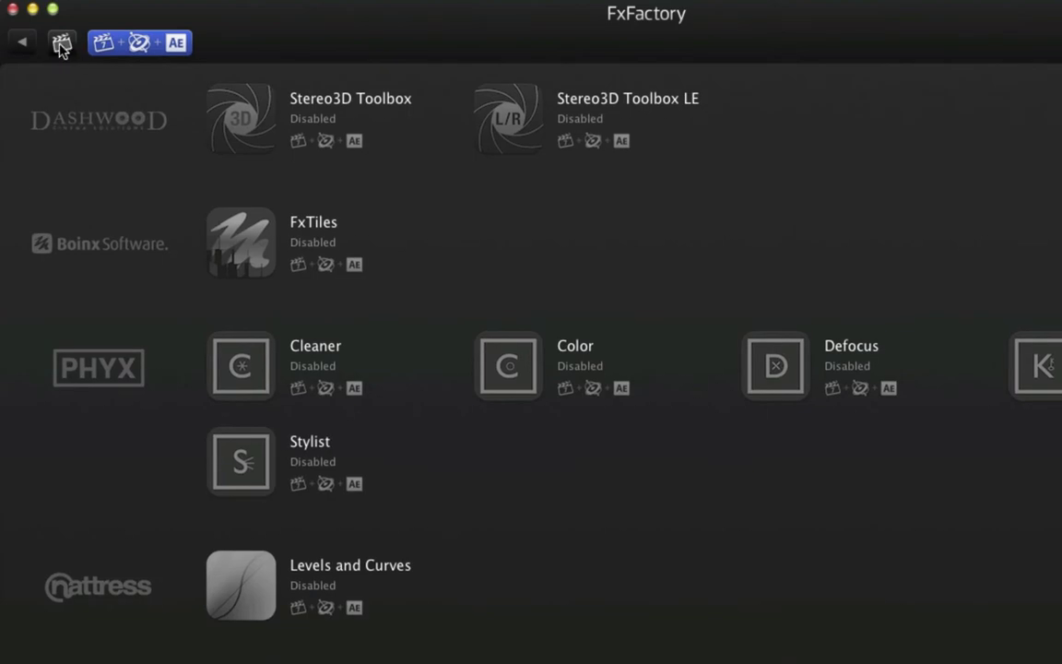
left_click(61, 43)
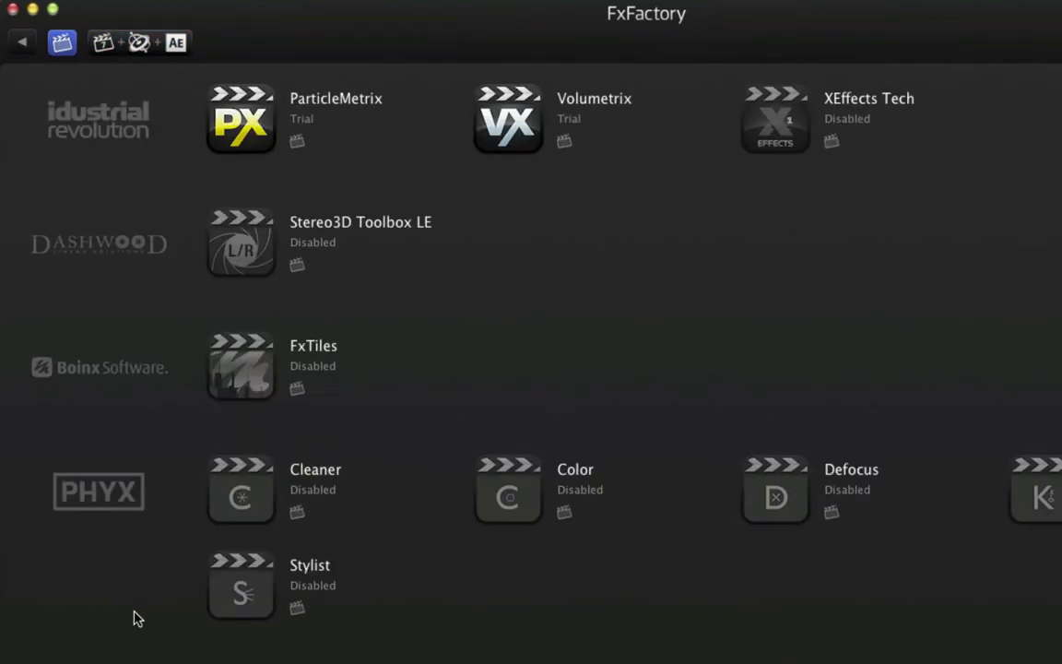
scroll(134, 618, "up", 2)
scroll(134, 617, "up", 2)
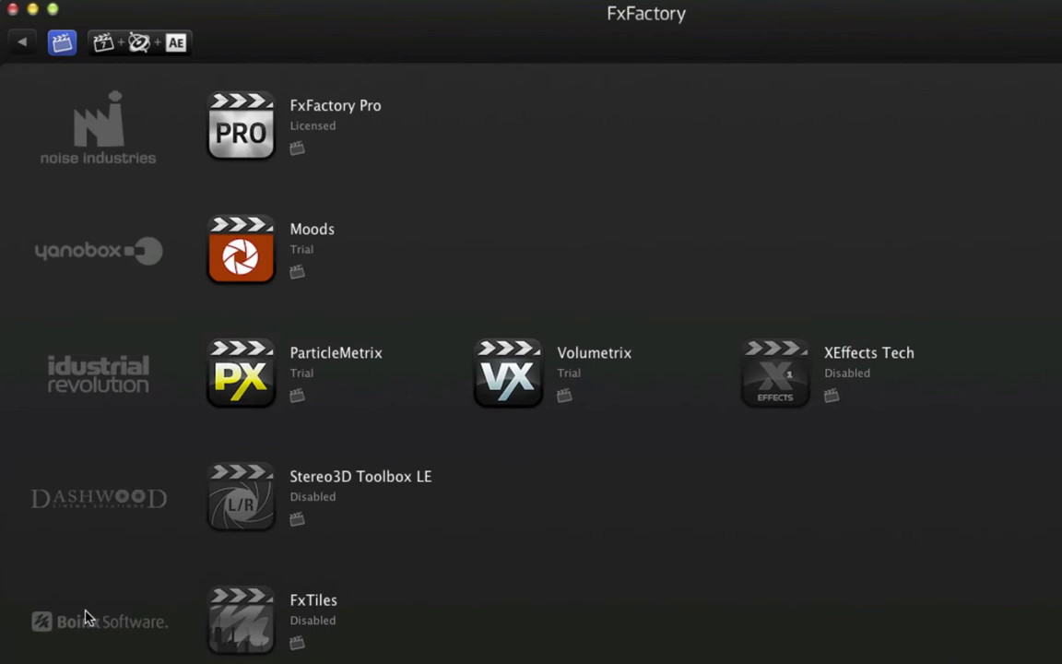
mouse_move(249, 391)
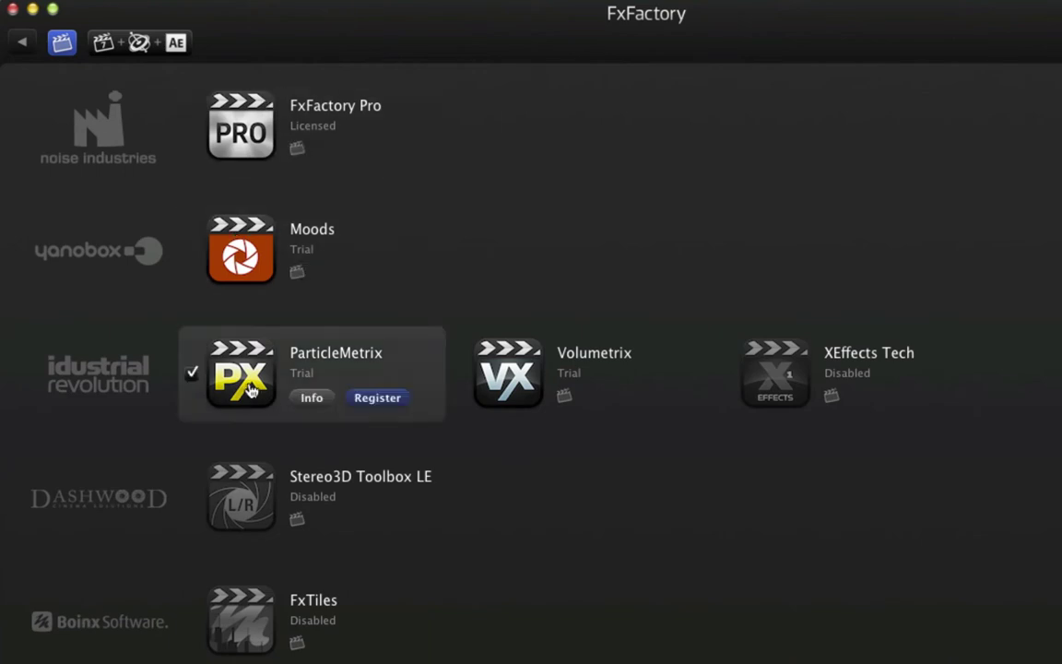
mouse_move(249, 507)
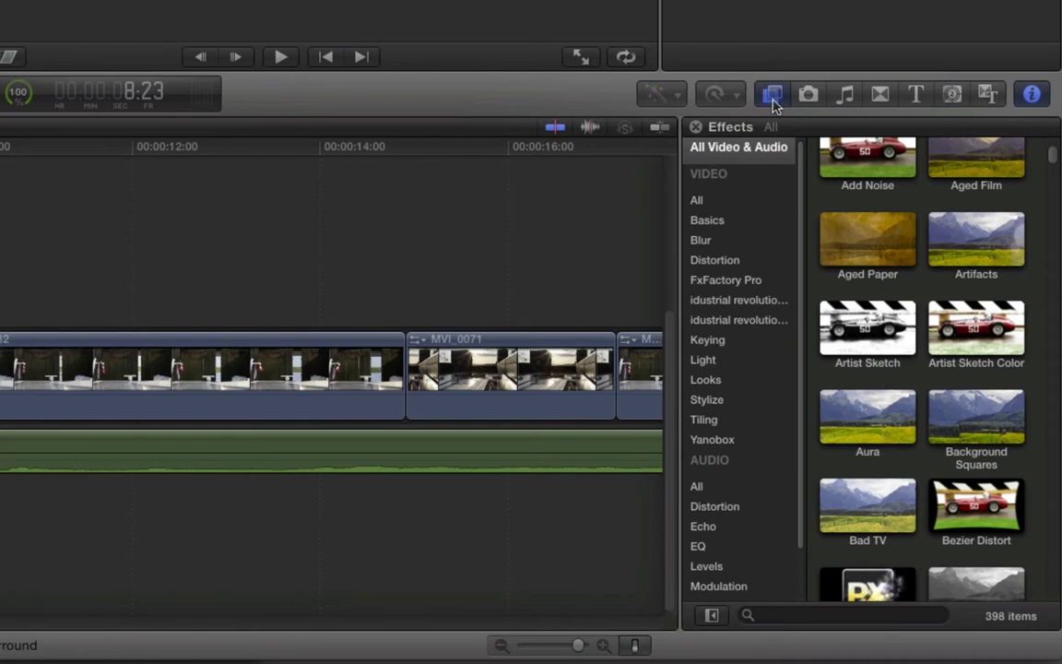
Browse the FxFactory Pro, ParticleMetrix, Volumetrix and Yanobox Moods categories in the Effects browser
left_click(773, 95)
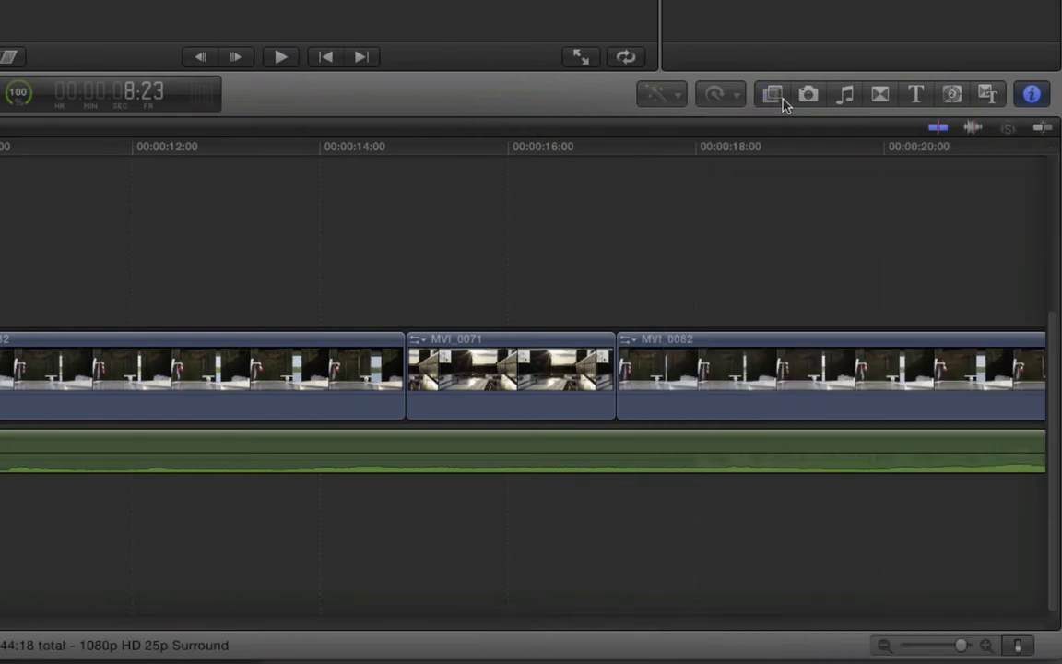
left_click(773, 95)
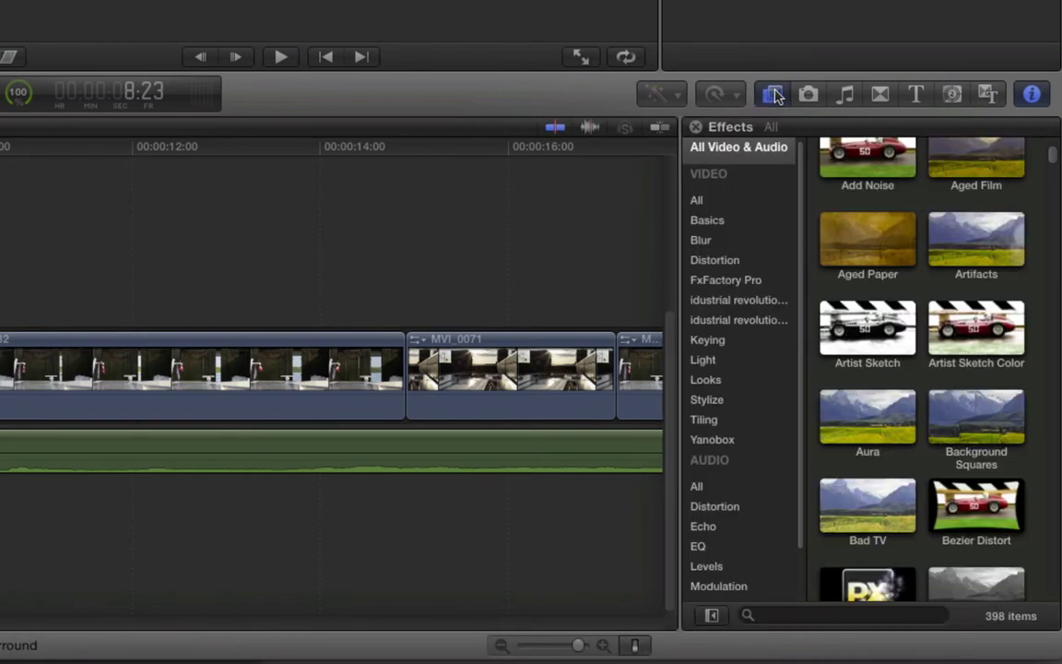
left_click(727, 284)
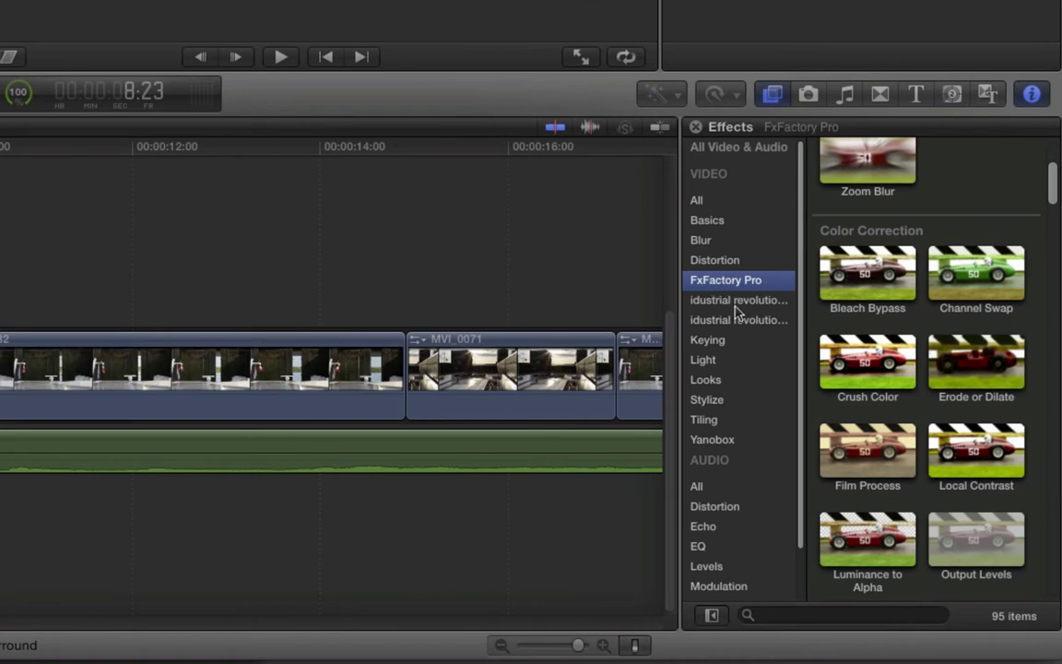
left_click(735, 302)
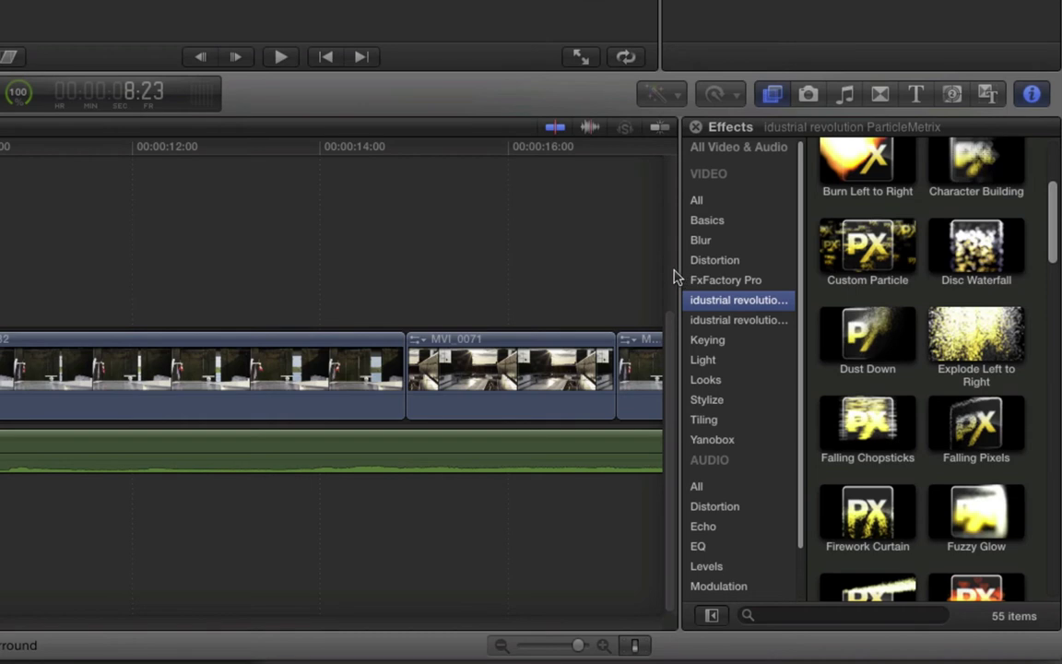
left_click(698, 320)
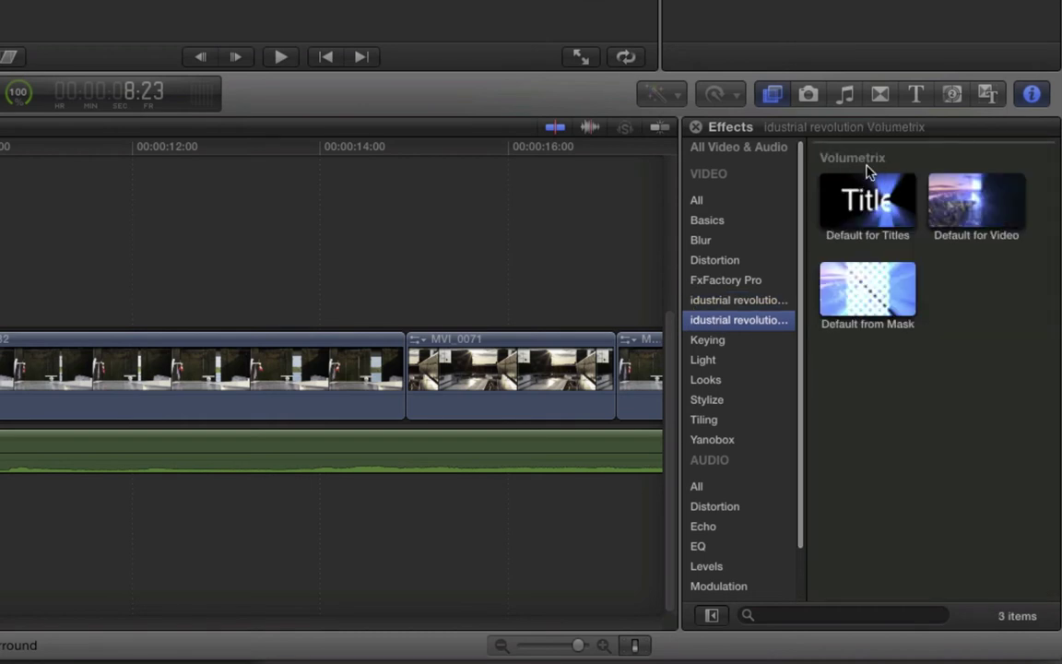
left_click(747, 300)
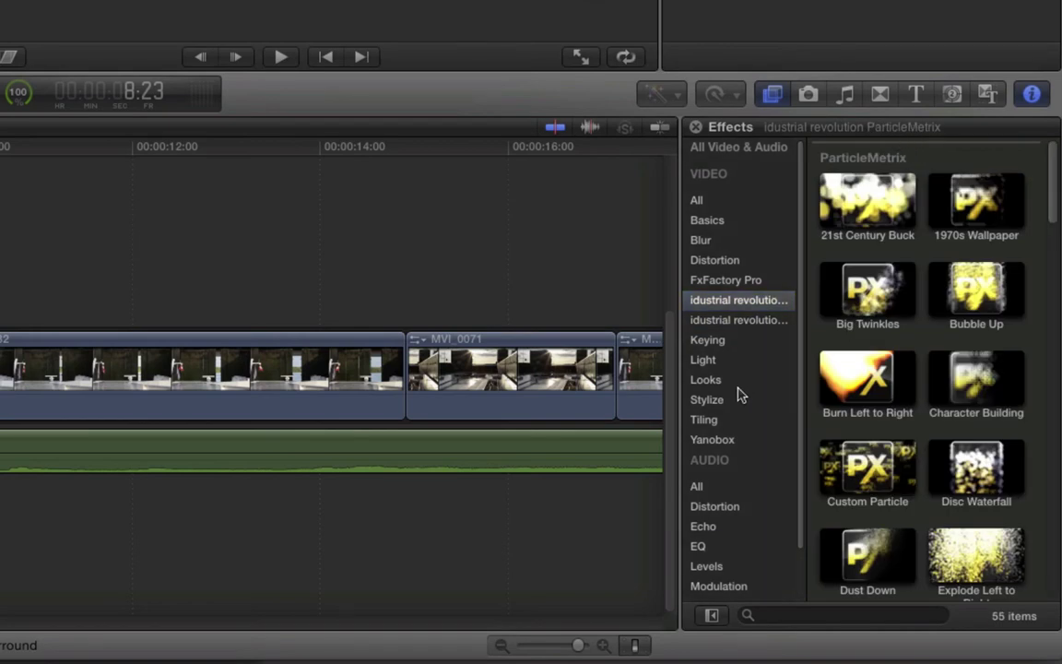
left_click(730, 442)
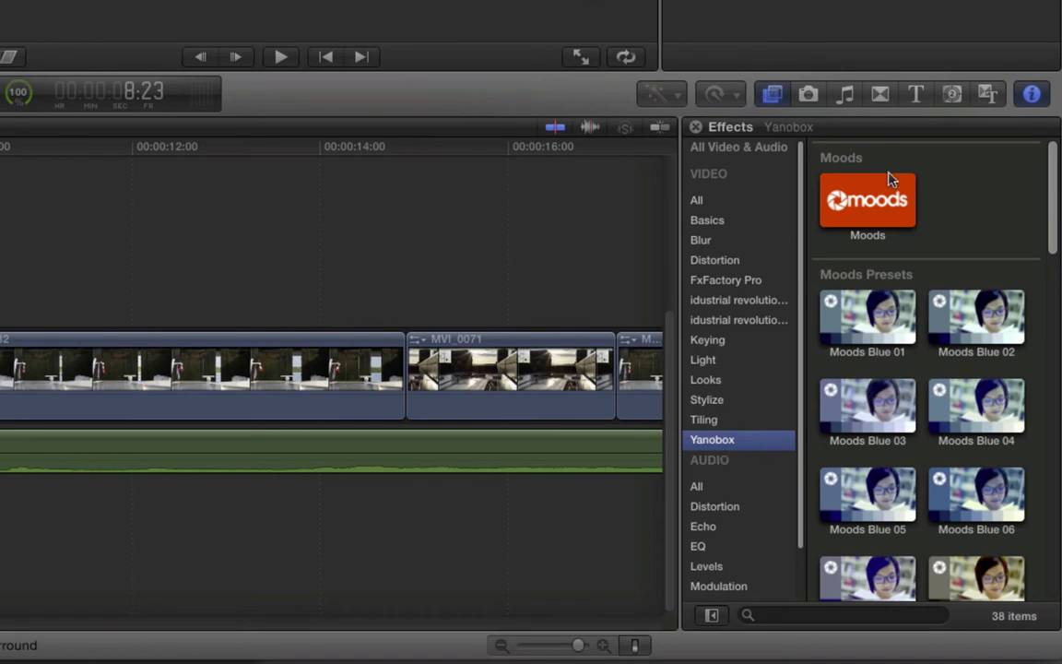
Apply the Yanobox Moods Blue 01 preset to a clip in the timeline
left_click_drag(1050, 219, 1052, 559)
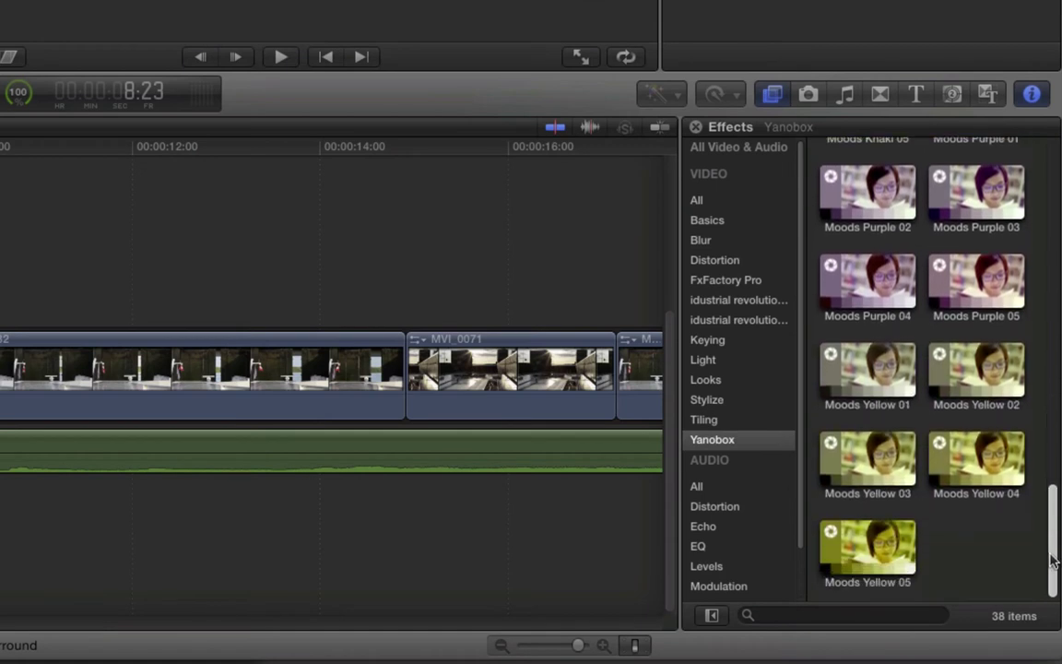
left_click_drag(1052, 560, 1045, 162)
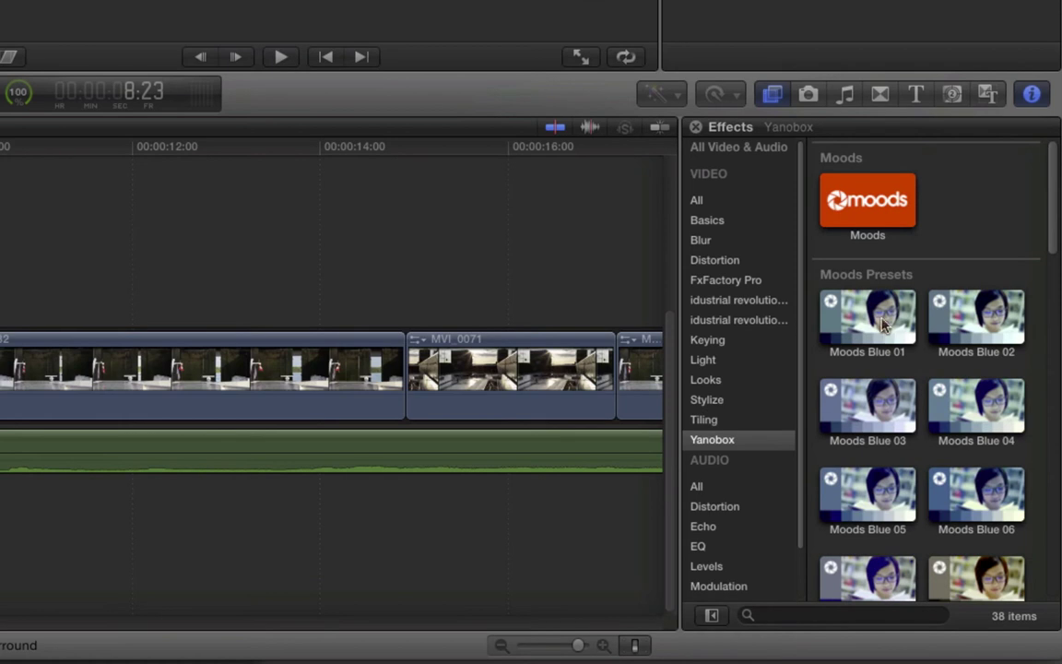
left_click_drag(882, 322, 413, 509)
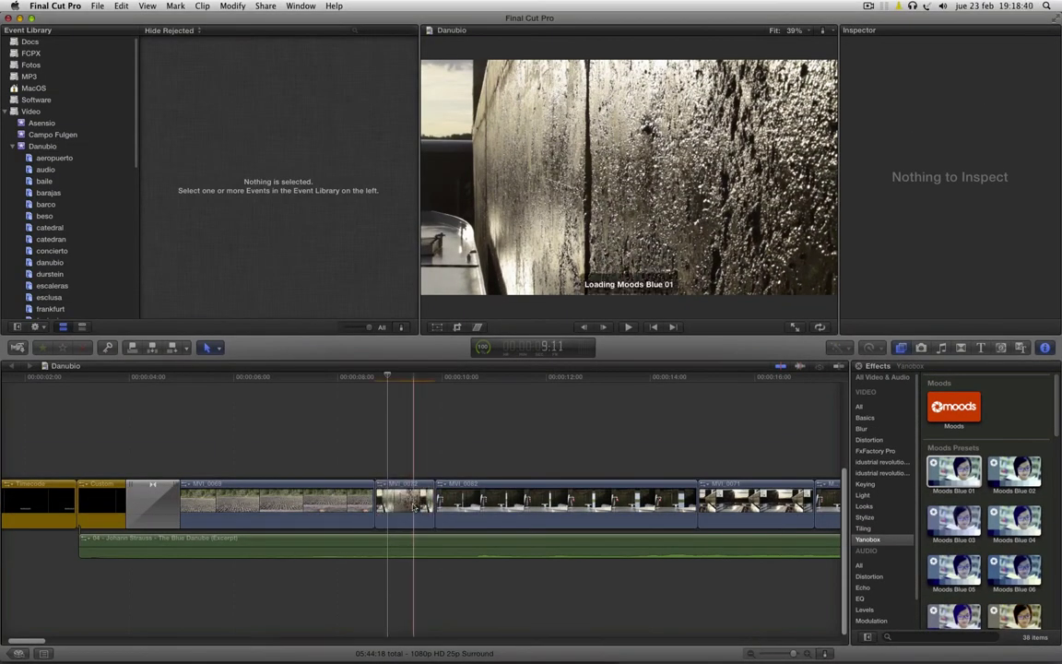
Put Moods Blue 01 on clip MVI_0072 and shift its middletones to 0.1 / -0.37
left_click(401, 388)
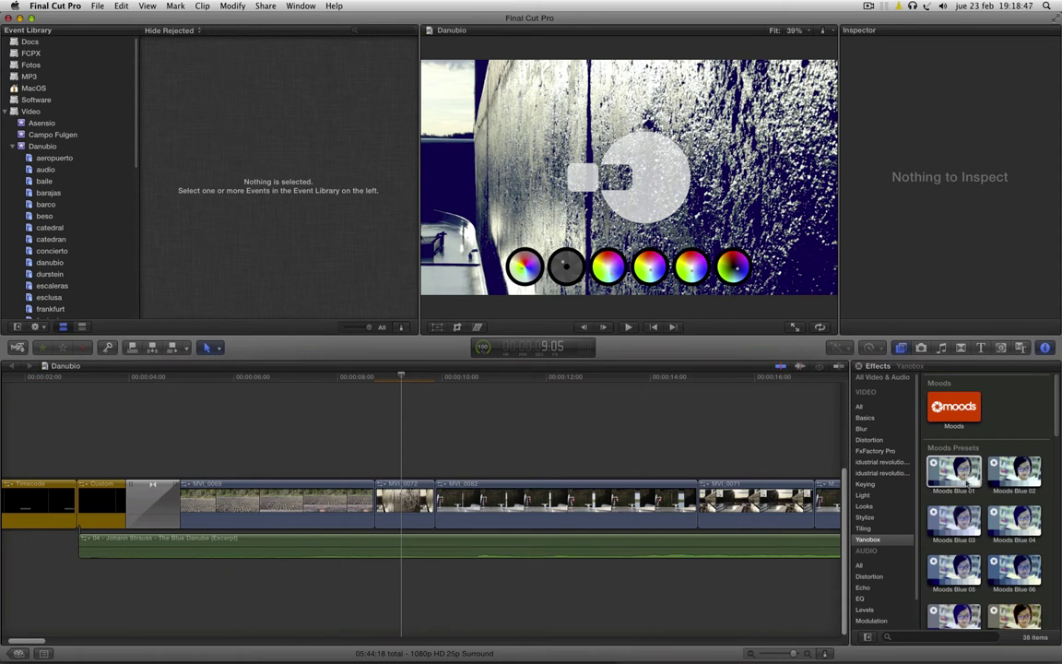
left_click_drag(965, 479, 422, 508)
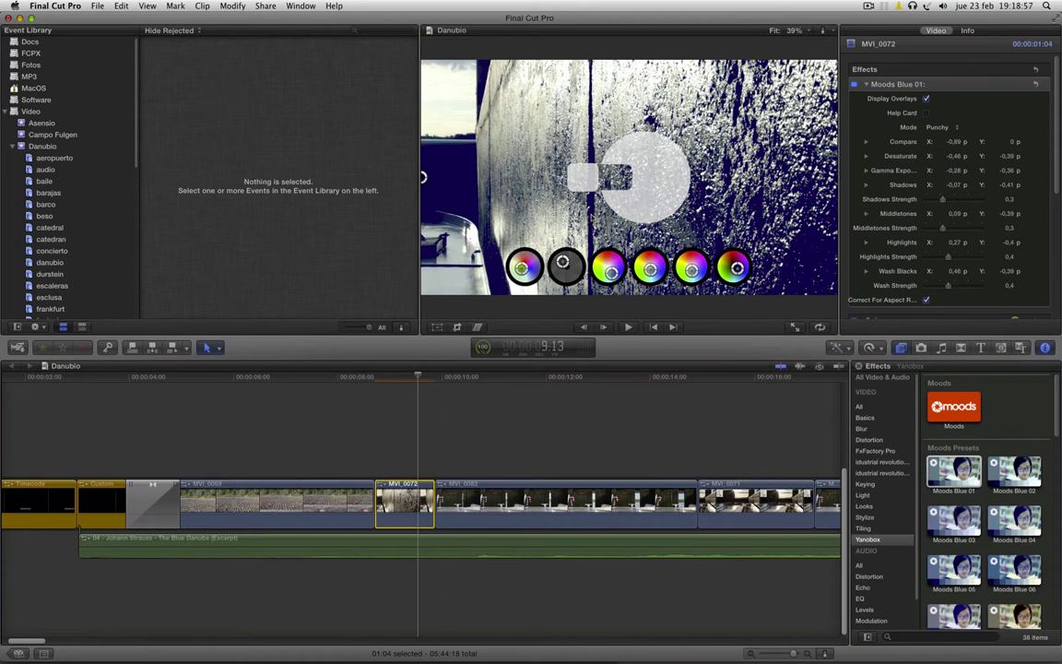
left_click(954, 473)
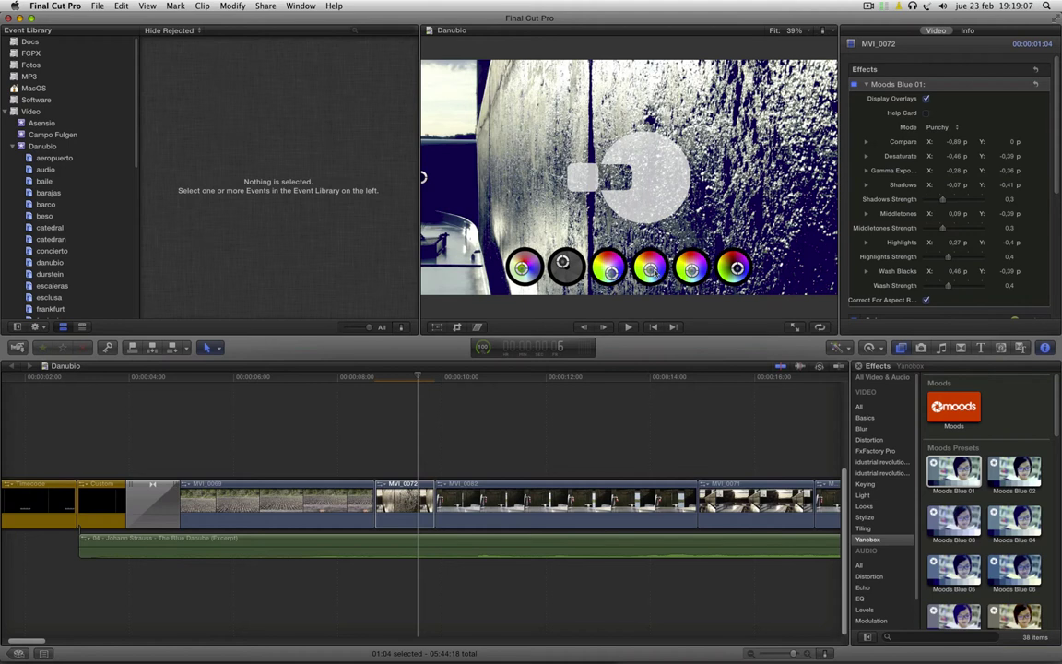
left_click_drag(651, 270, 651, 265)
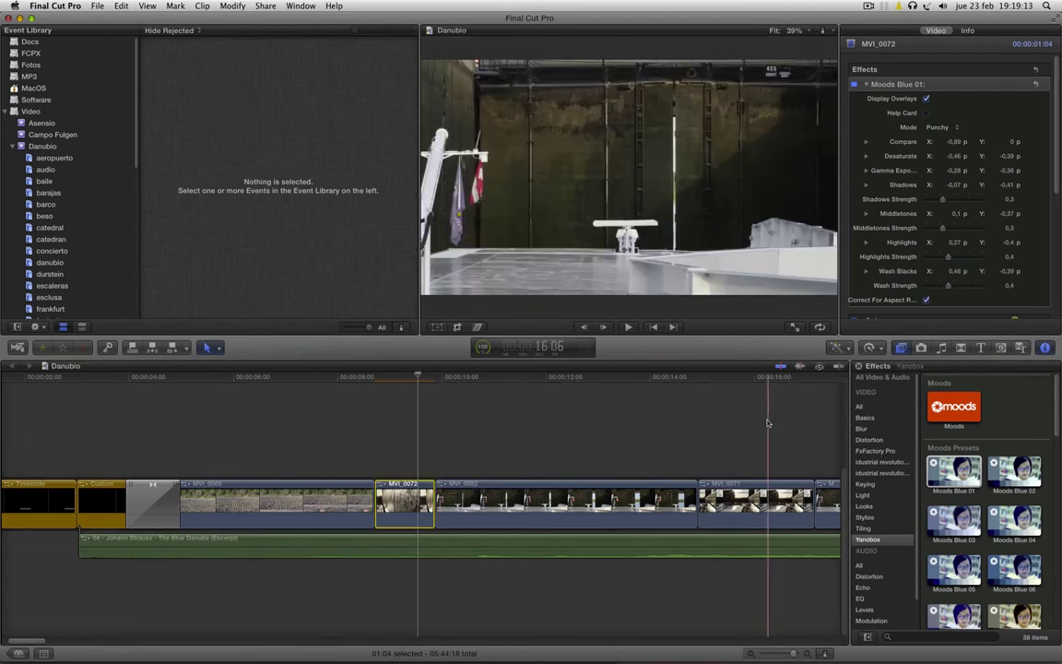
Show the Moods product page listing support for Final Cut Pro 6/7, Motion, Final Cut Express and After Effects
mouse_move(541, 646)
left_click(682, 641)
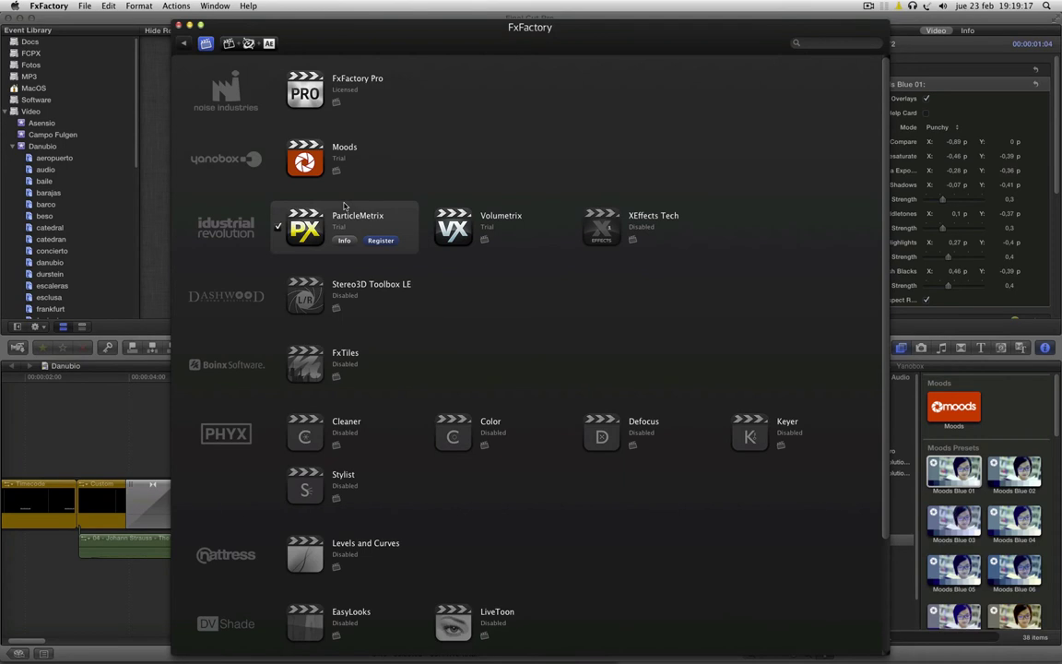
left_click(311, 155)
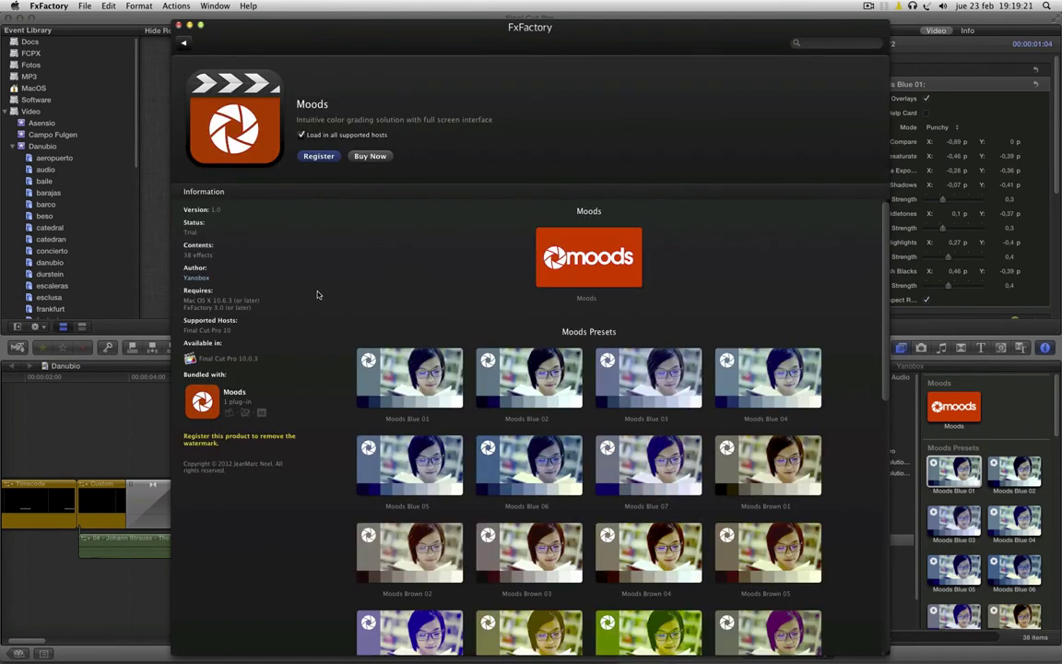
mouse_move(883, 280)
left_mouse_down()
mouse_move(877, 456)
mouse_move(860, 242)
left_mouse_up()
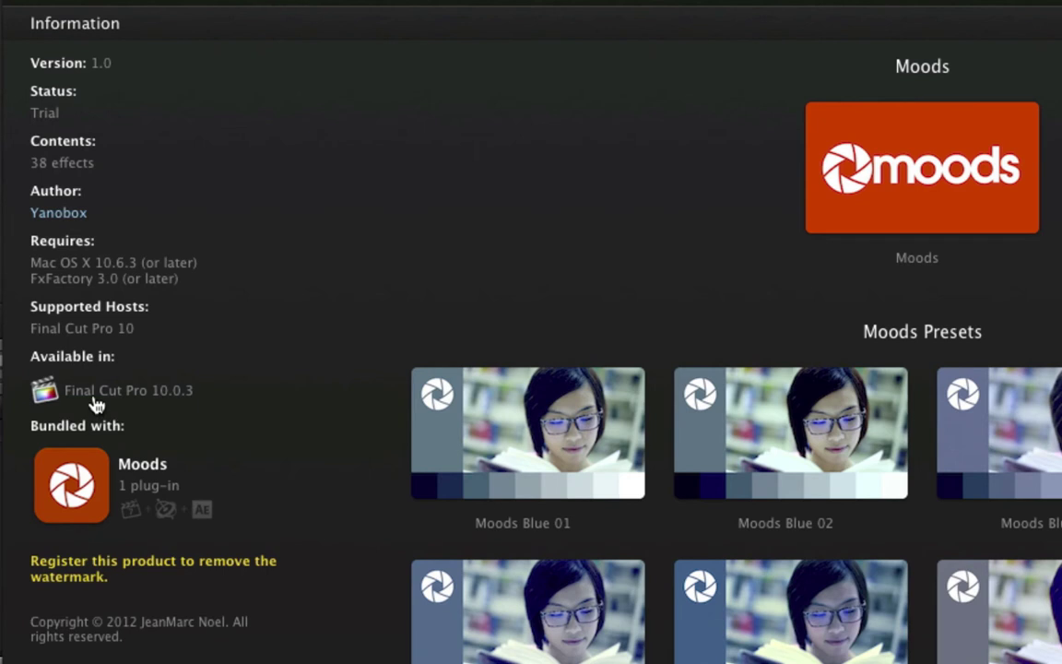
left_click(139, 517)
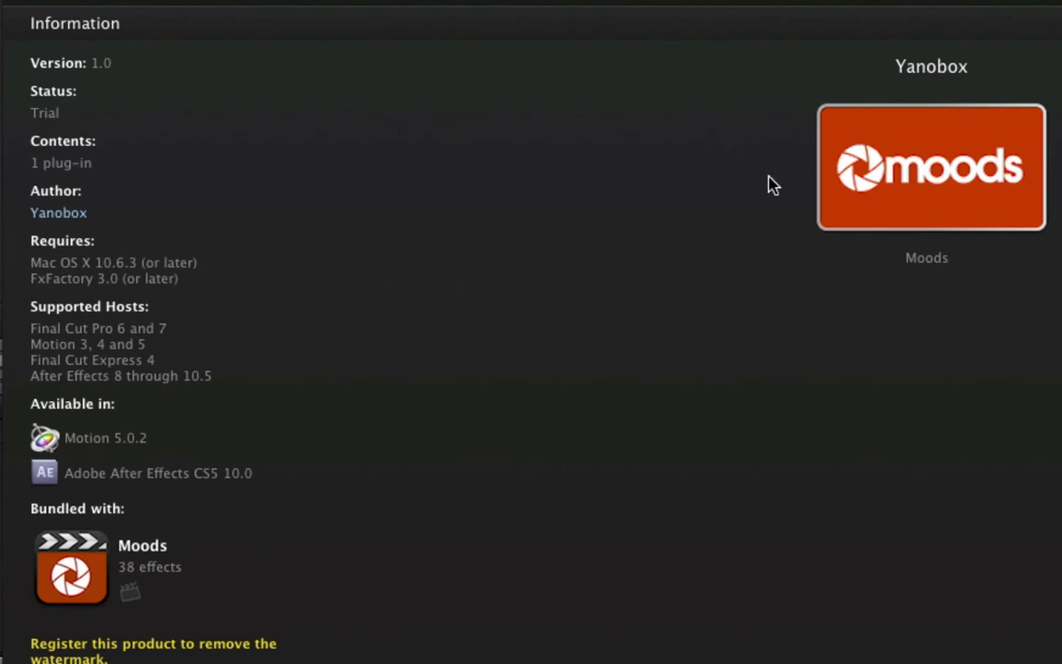
mouse_move(893, 190)
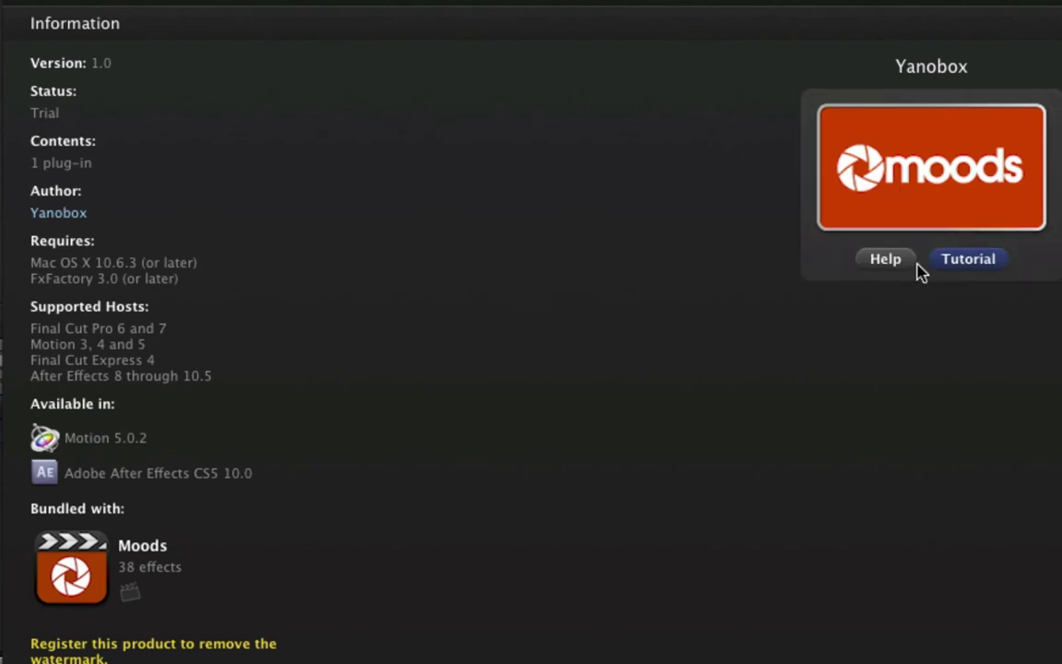
Open the Moods online user guide in Firefox and skim through it
left_click(888, 265)
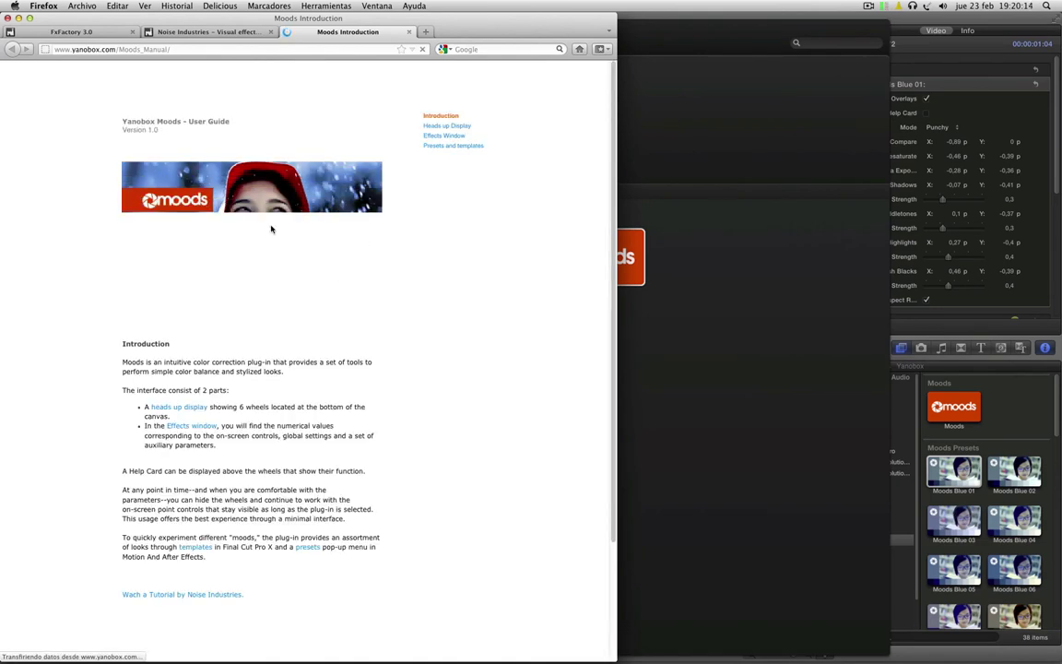
scroll(309, 372, "down", 2)
scroll(309, 371, "down", 3)
scroll(309, 372, "up", 3)
scroll(309, 371, "up", 1)
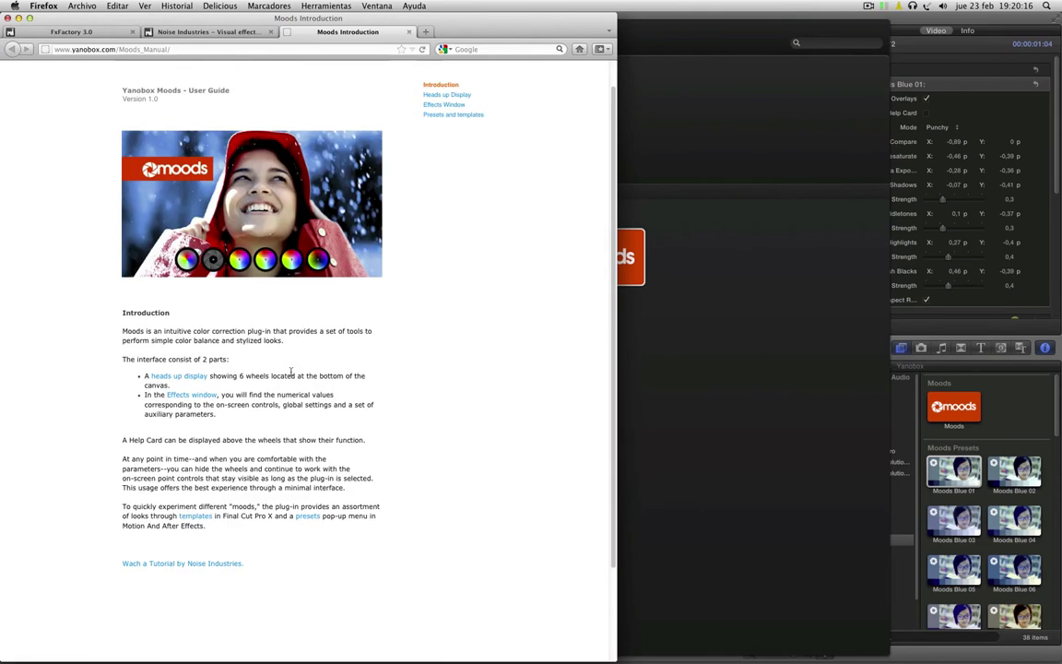
Open the Moods Color Grading Tutorial video in another tab, switch between tabs, and return to FxFactory
left_click(622, 410)
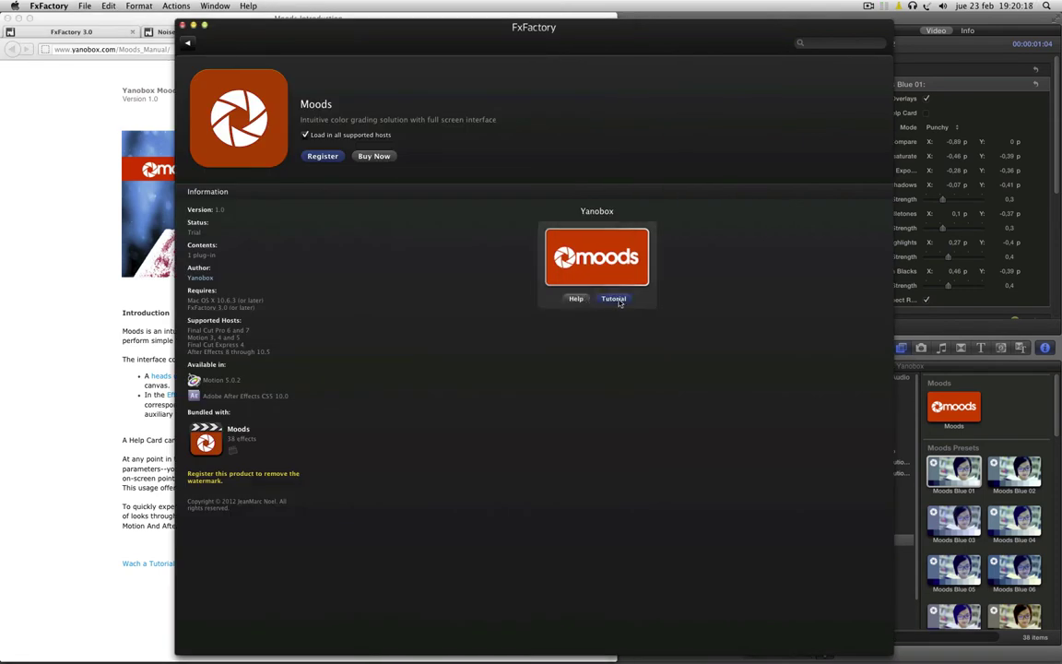
left_click(616, 300)
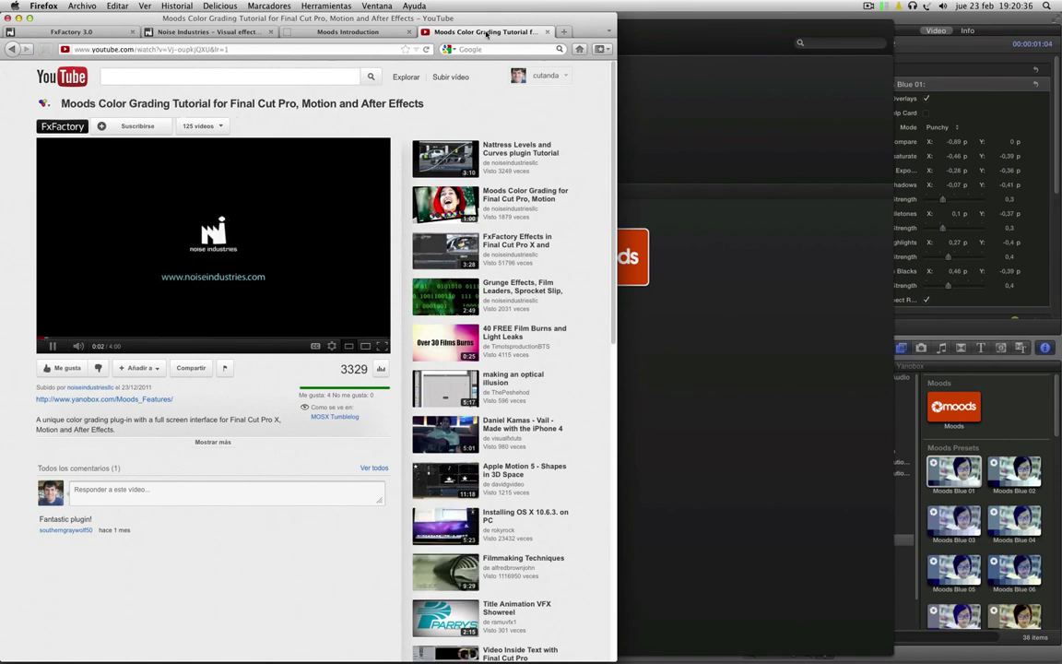
key("ctrl+shift+Tab")
left_click(777, 485)
left_click(33, 249)
key("ctrl+Tab")
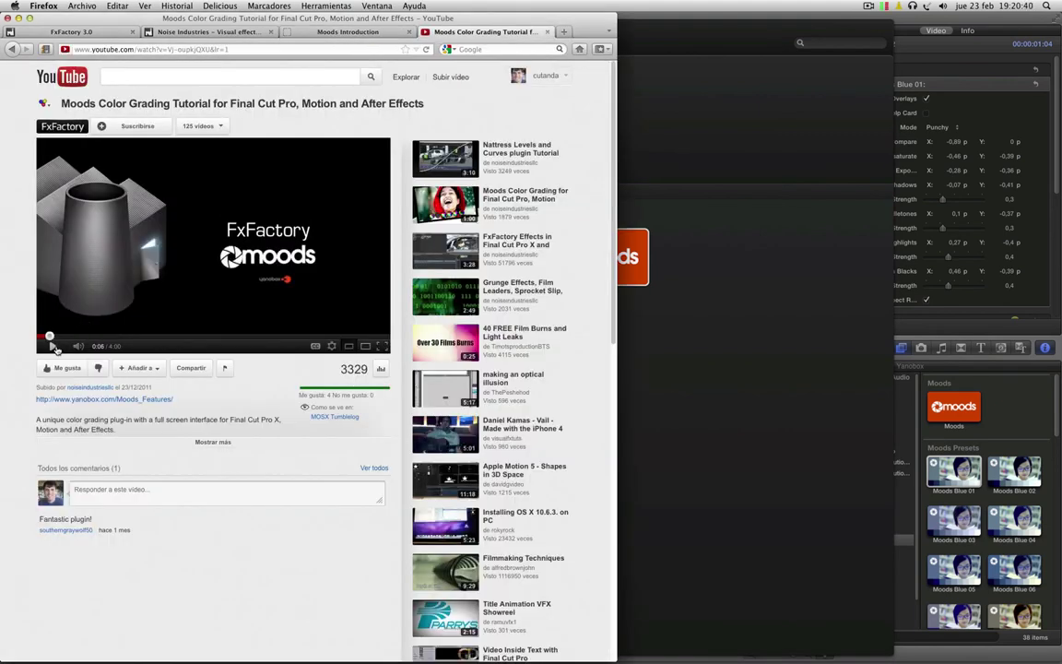
key("ctrl+shift+Tab")
left_click(690, 417)
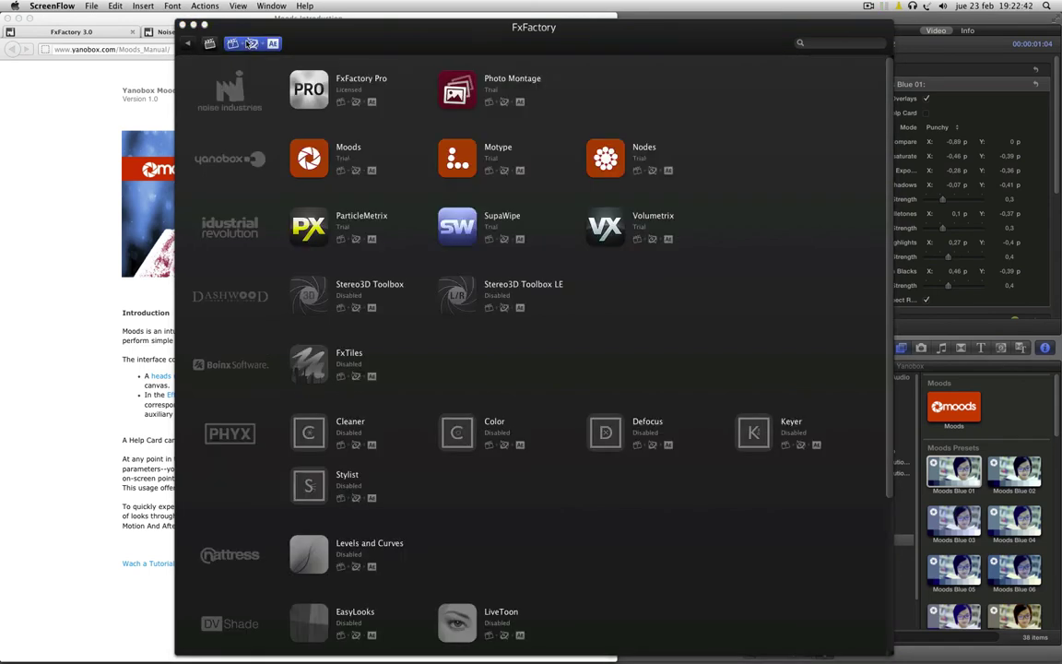
View FxFactory Pro's details with the Final Cut Pro X and FCP/Motion/AE host filters toggled
mouse_move(317, 90)
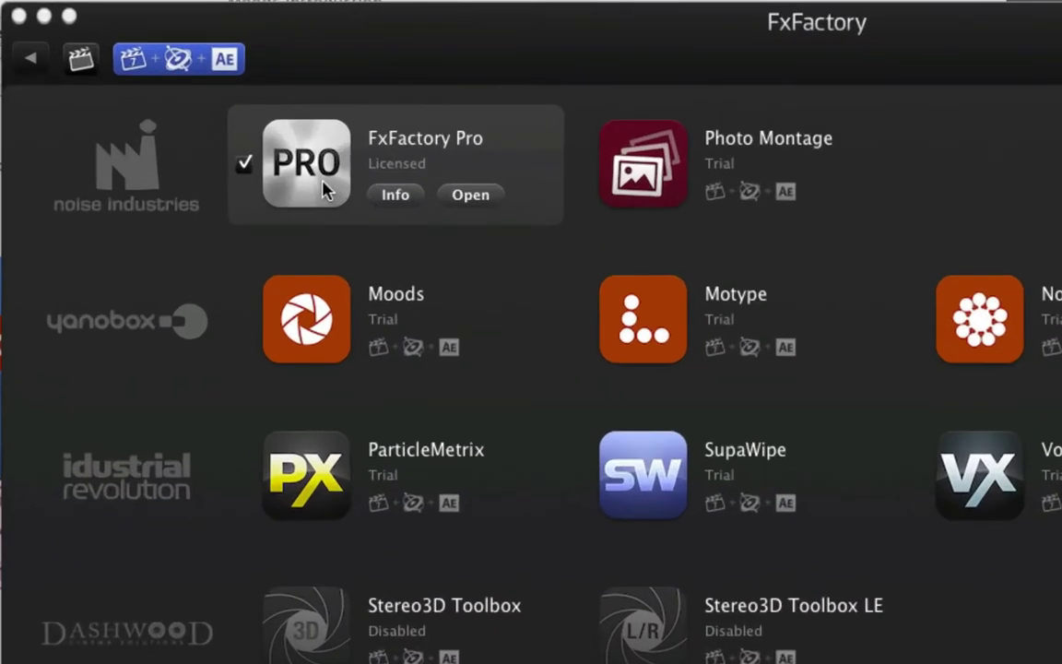
left_click(322, 93)
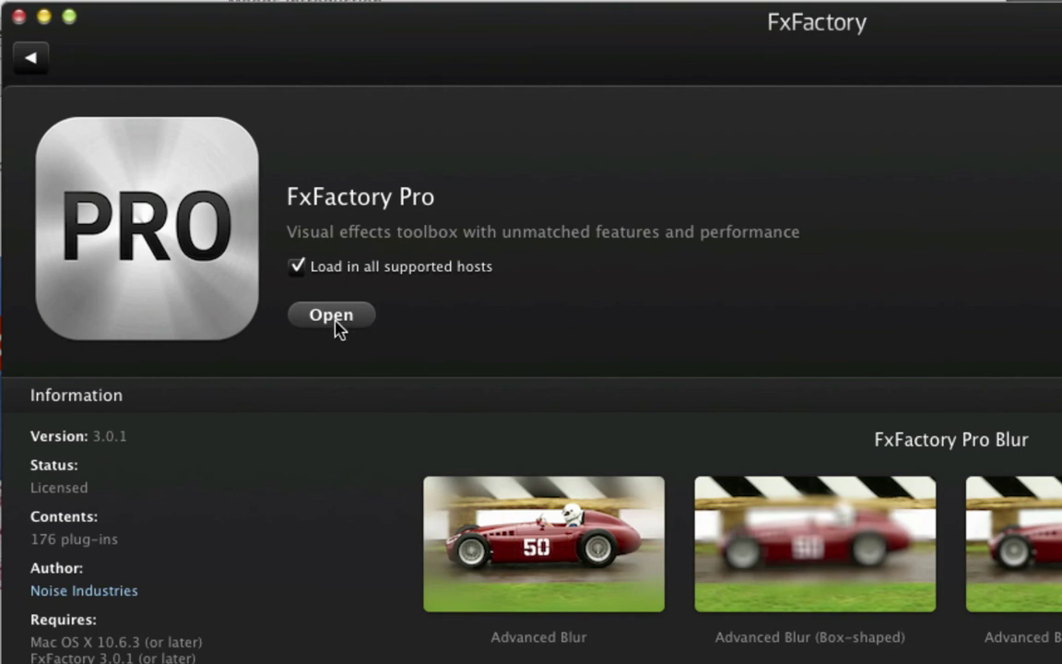
left_click(33, 61)
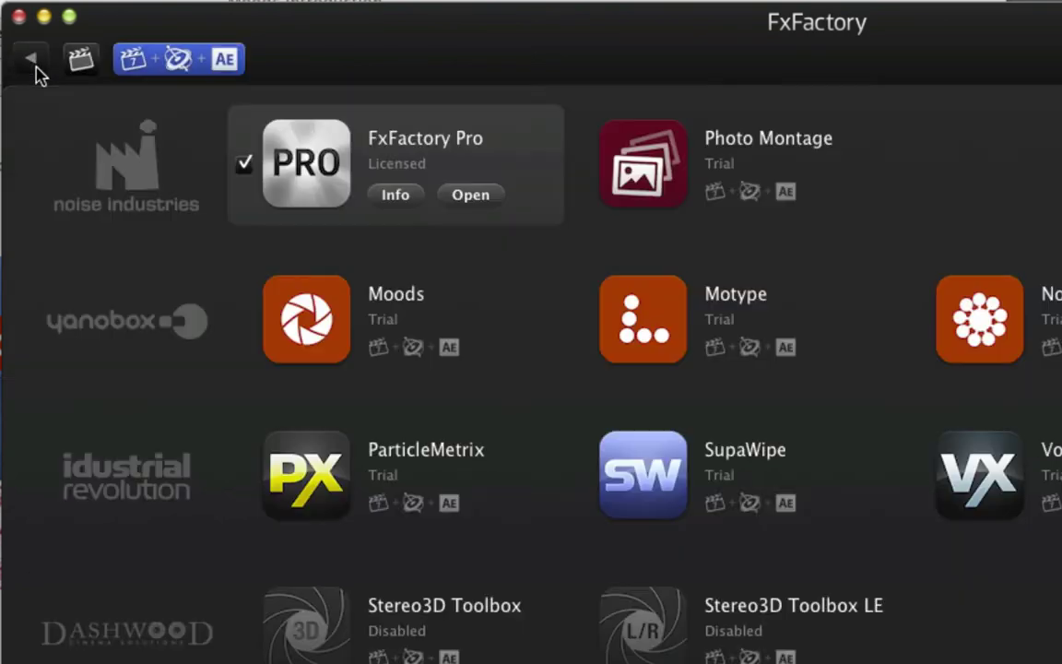
left_click(78, 61)
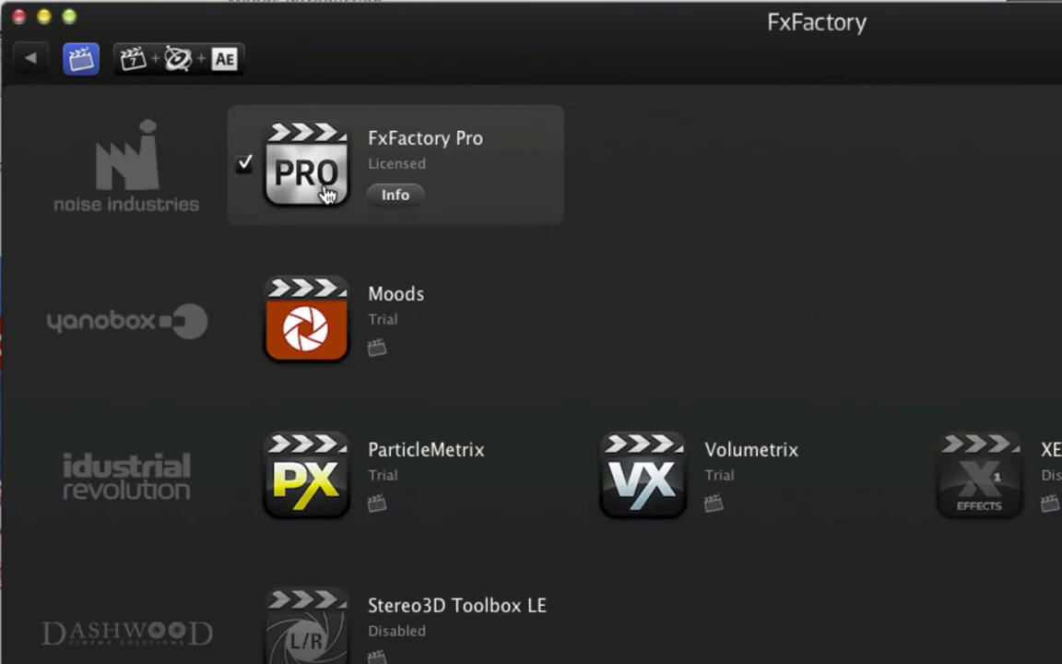
left_click(325, 194)
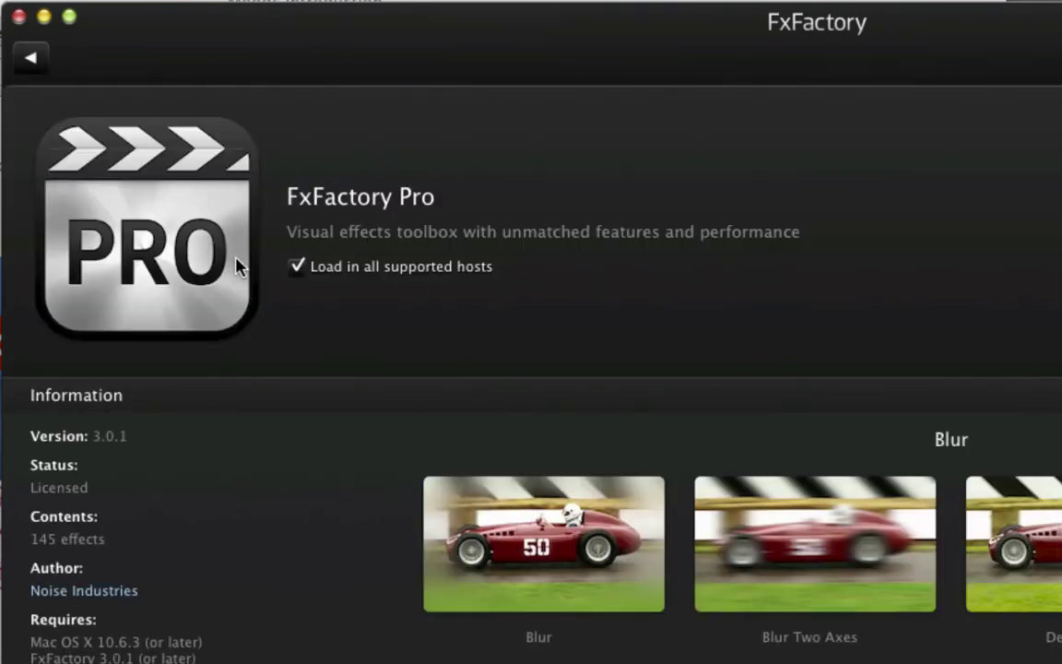
left_click(32, 58)
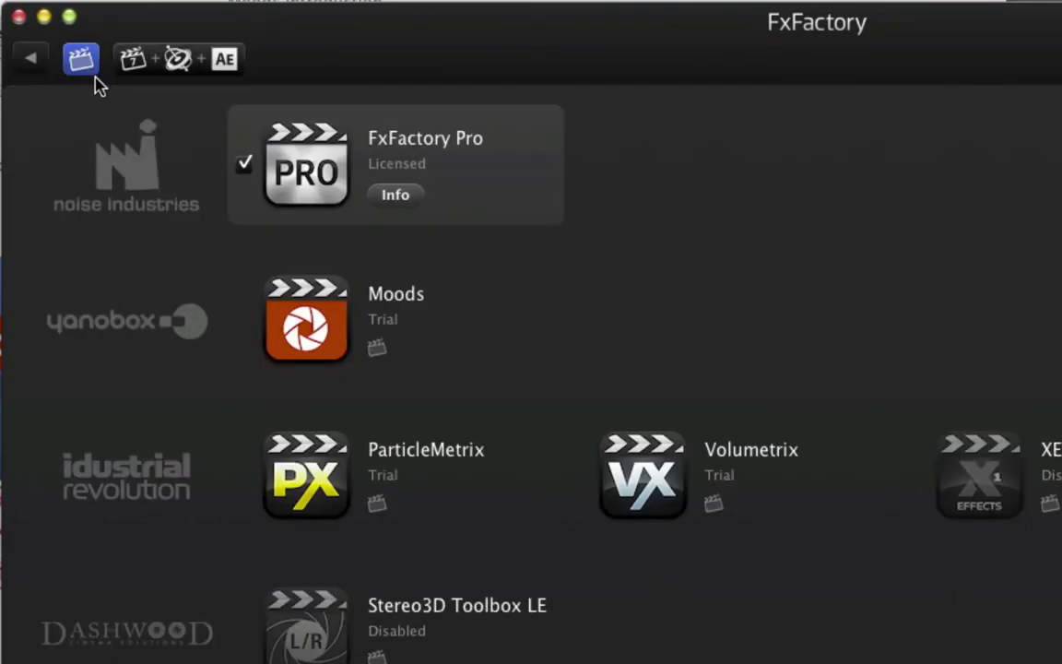
left_click(166, 60)
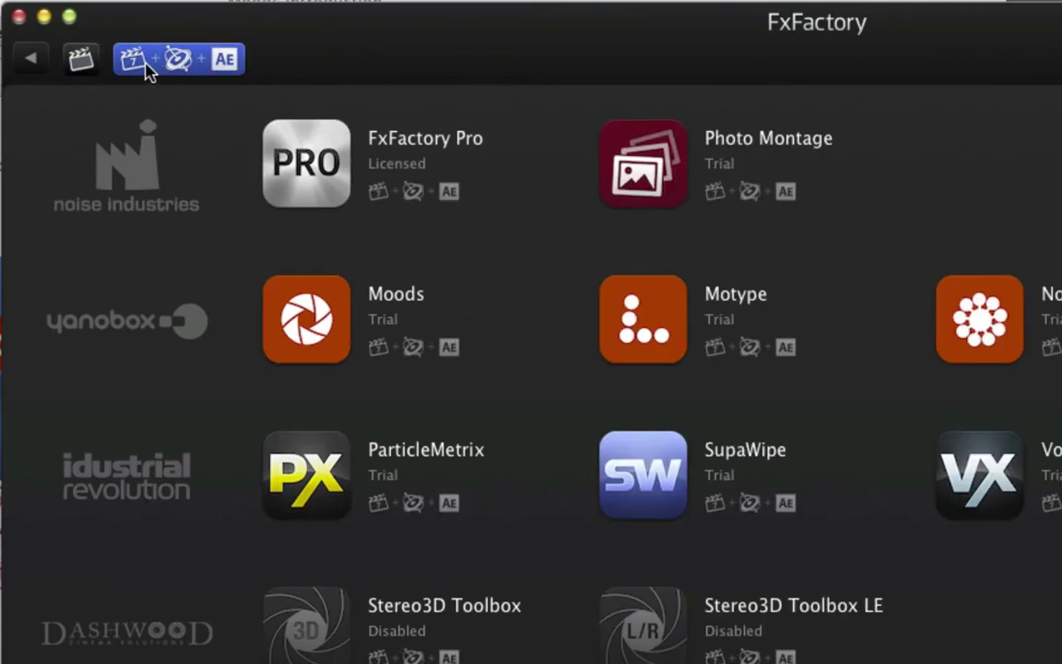
mouse_move(360, 205)
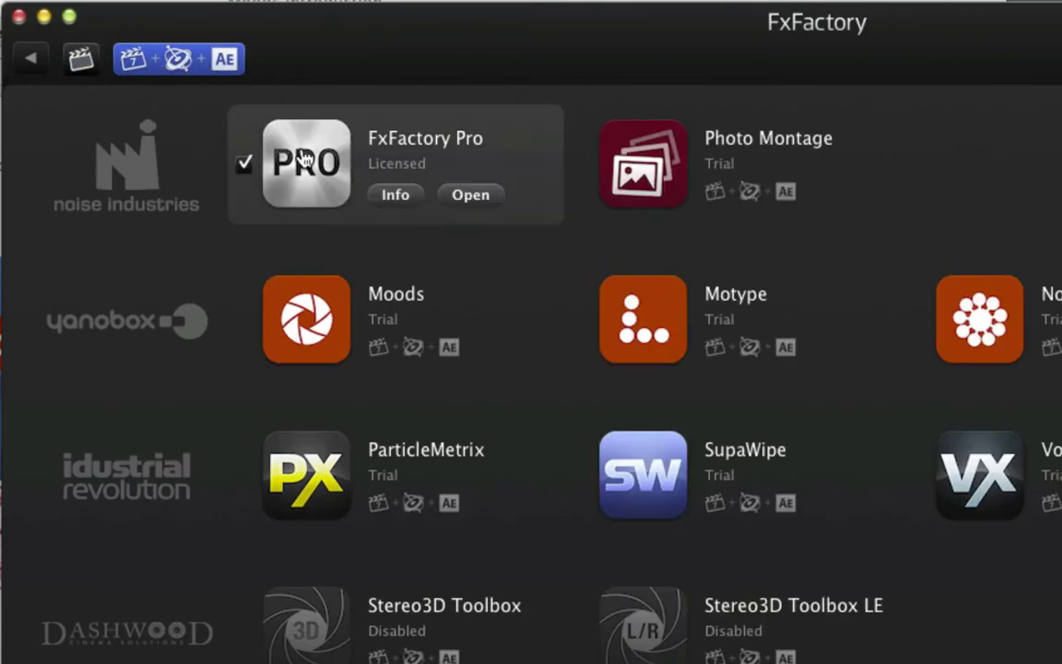
Open FxFactory Pro Pack.fxpack in the pack editor from FxFactory Pro's info page
left_click(397, 198)
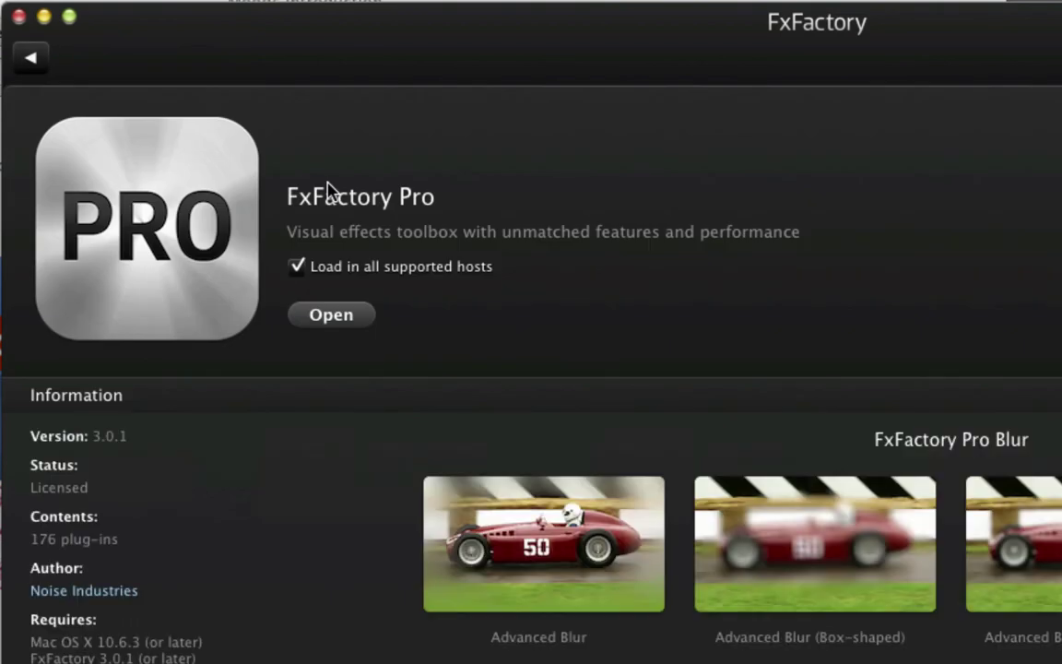
left_click(338, 323)
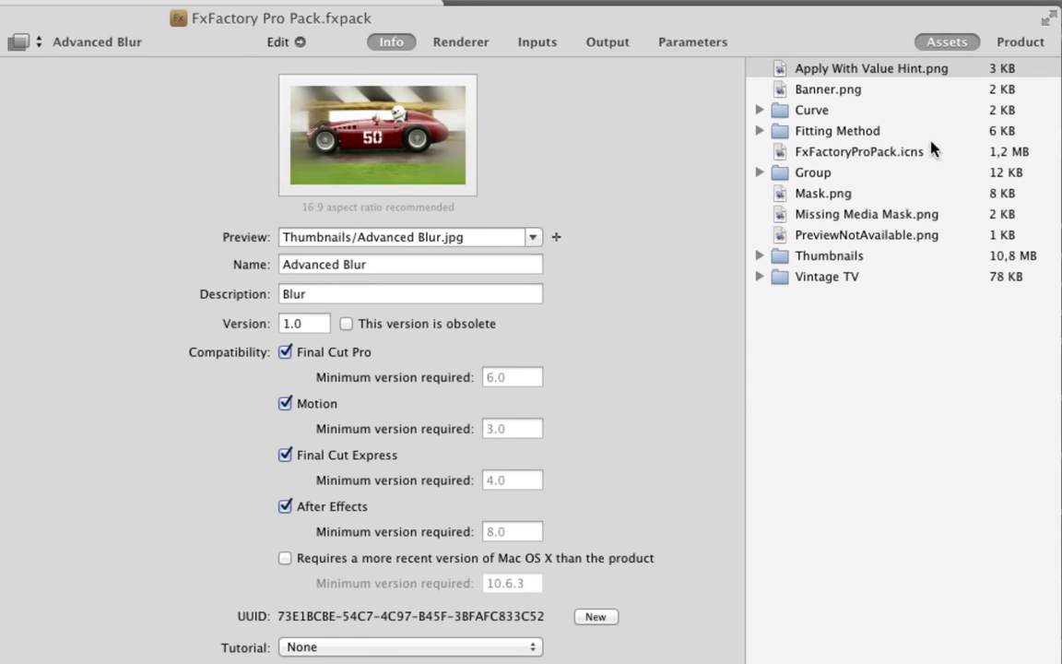
Expand the Curve assets, inspect InverseCubic.png, and open Advanced Blur in Quartz Composer
left_click(758, 110)
left_click(880, 150)
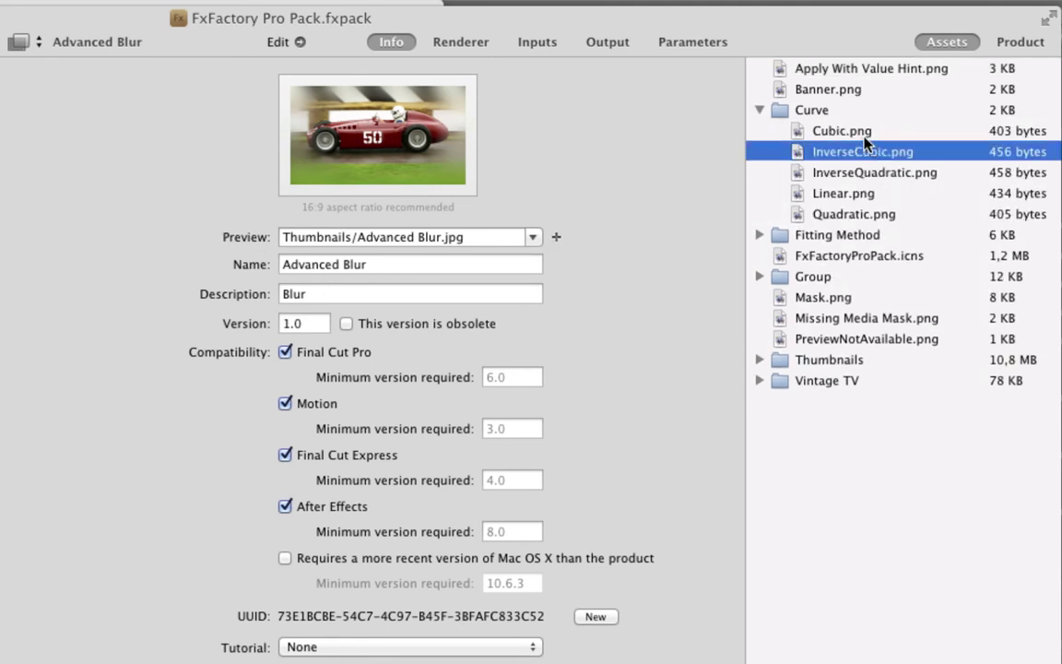
left_click(300, 35)
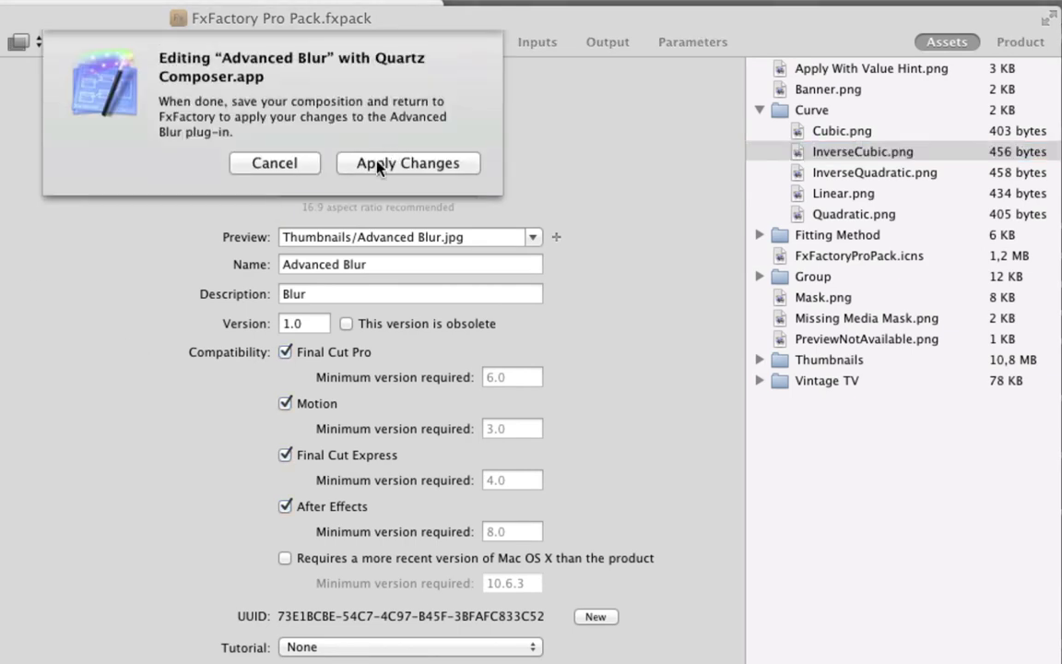
left_click(379, 166)
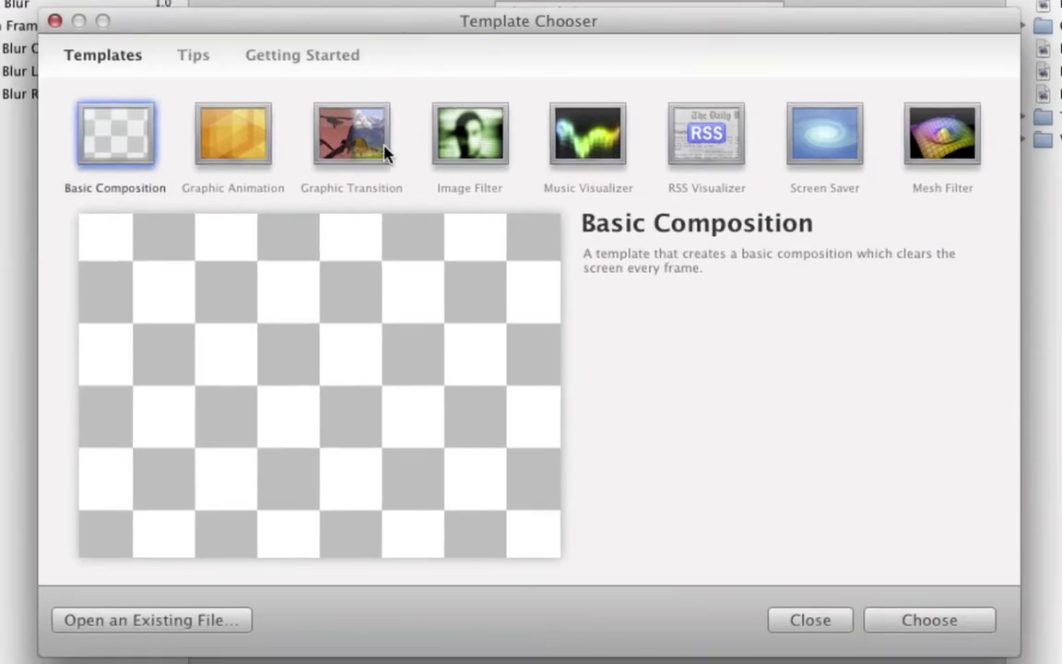
Preview the Graphic Transition and Image Filter templates, then start a Music Visualizer composition
left_click(381, 149)
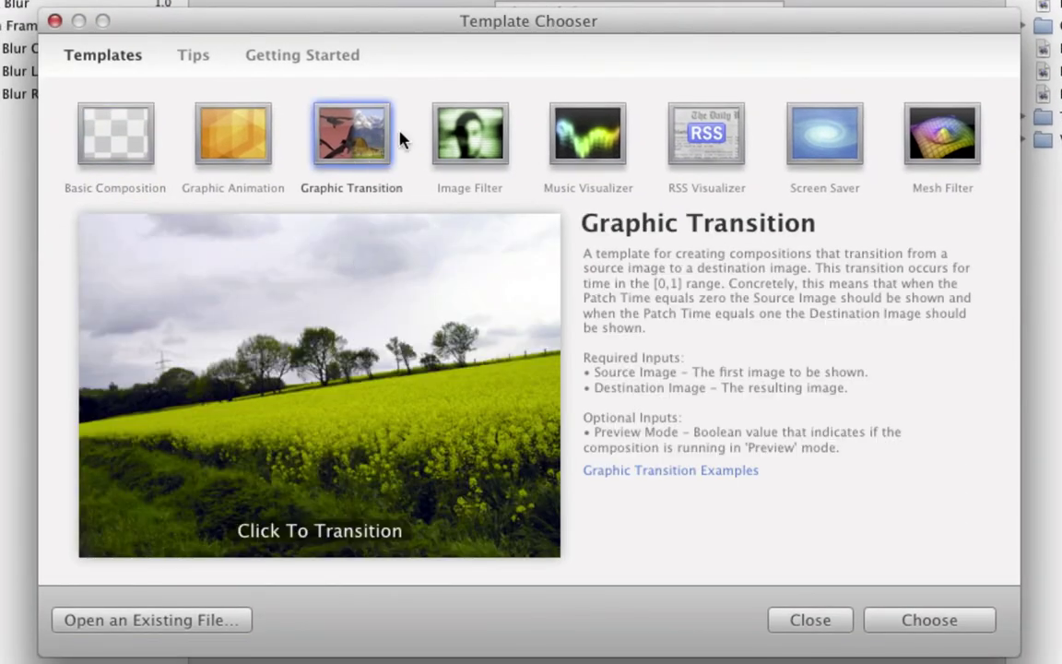
left_click(469, 151)
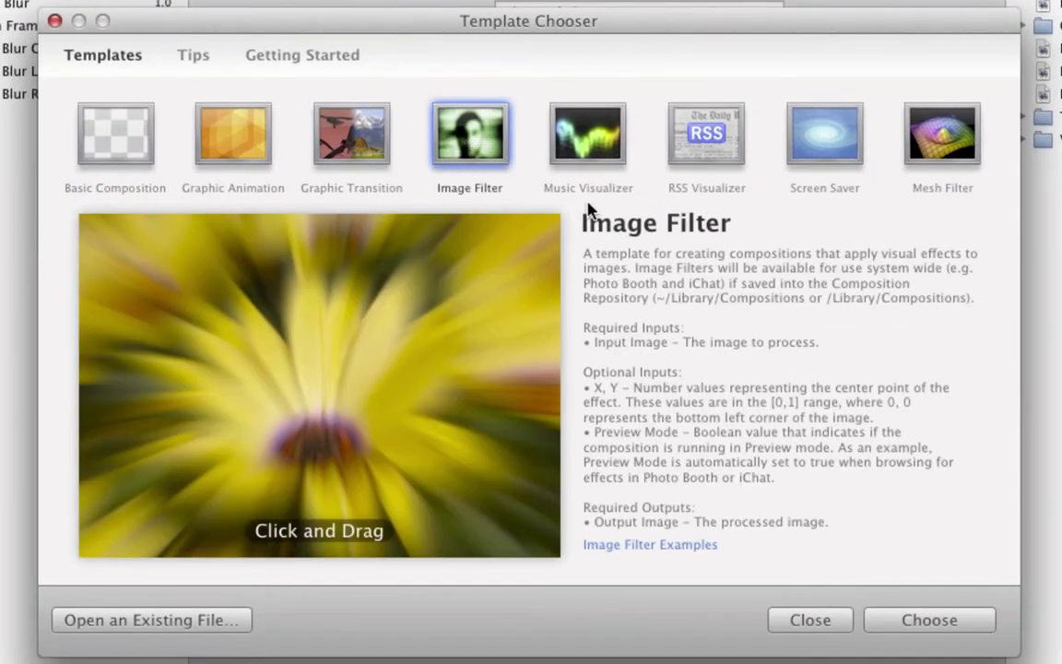
left_click(576, 159)
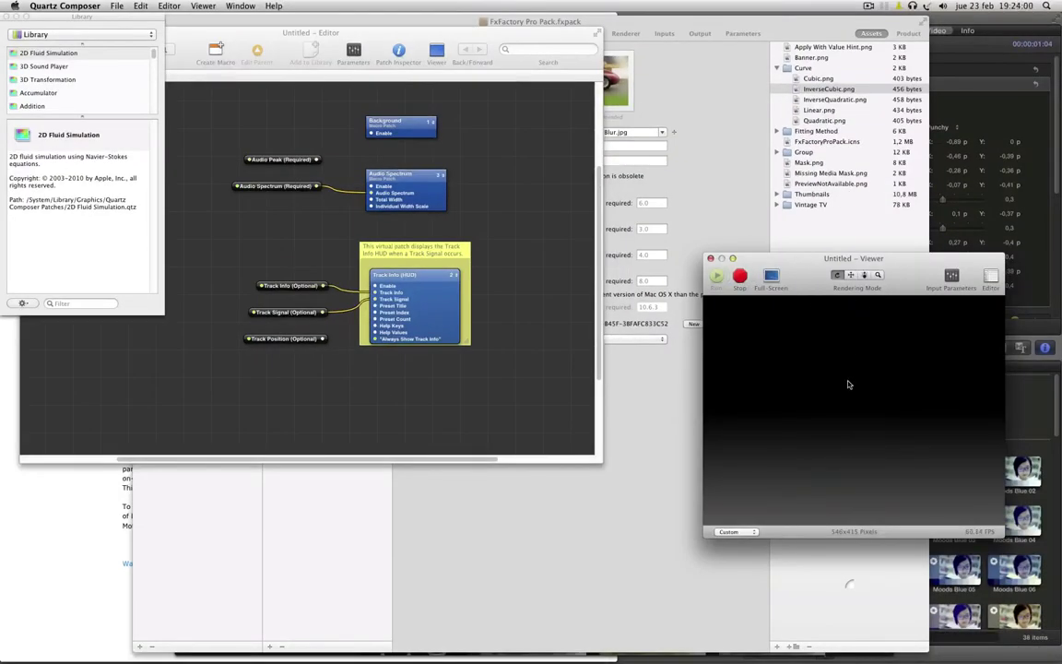
Select the Track Info patch, nudge its optional input, and browse the Processor patch category
left_click(420, 302)
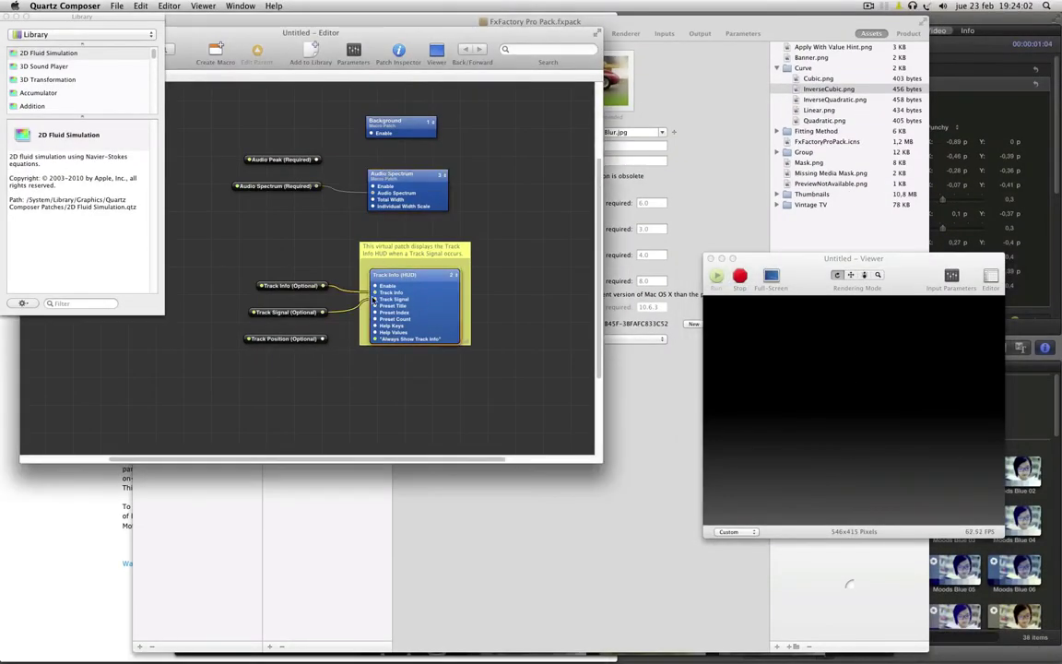
double_click(288, 286)
left_click_drag(268, 284, 274, 268)
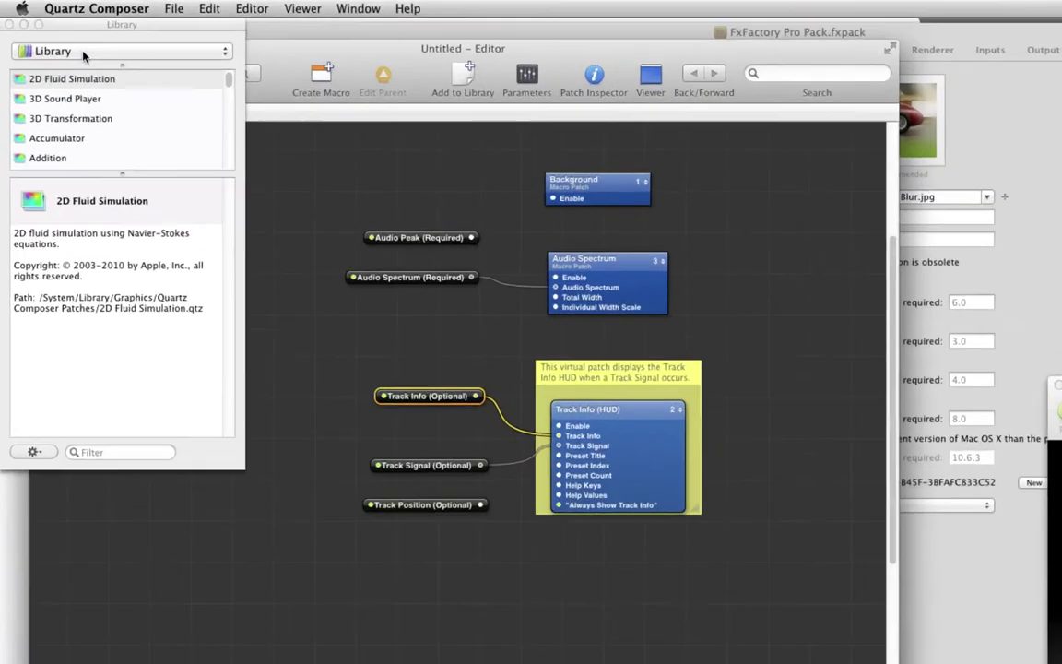
left_click(54, 37)
left_click(90, 403)
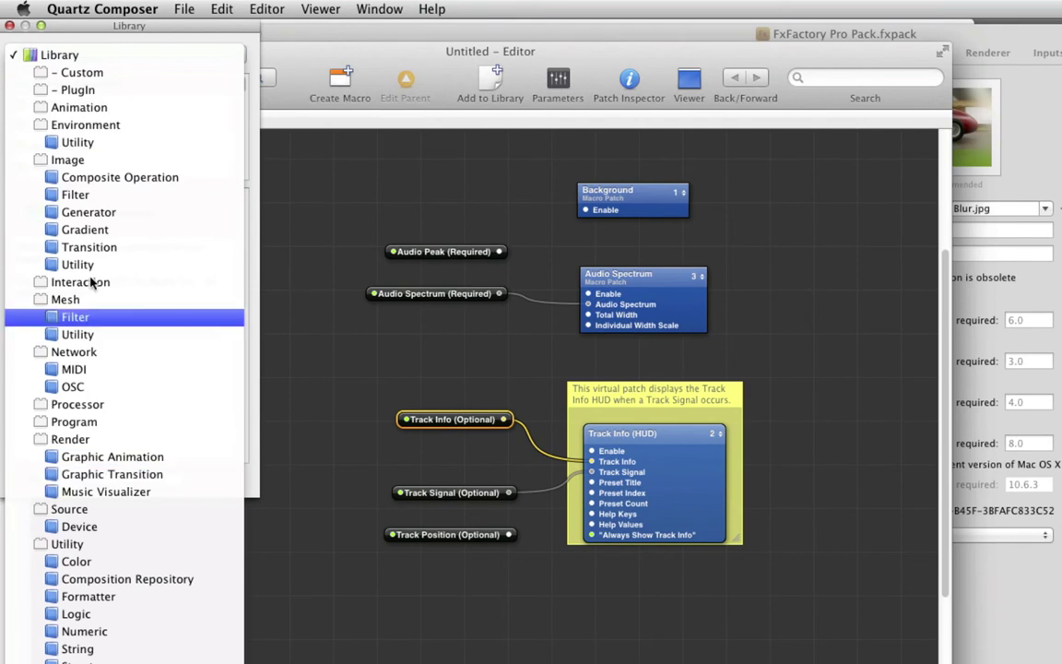
Close the FxFactory Pro Pack window and the patch library, then quit Quartz Composer
left_click(262, 39)
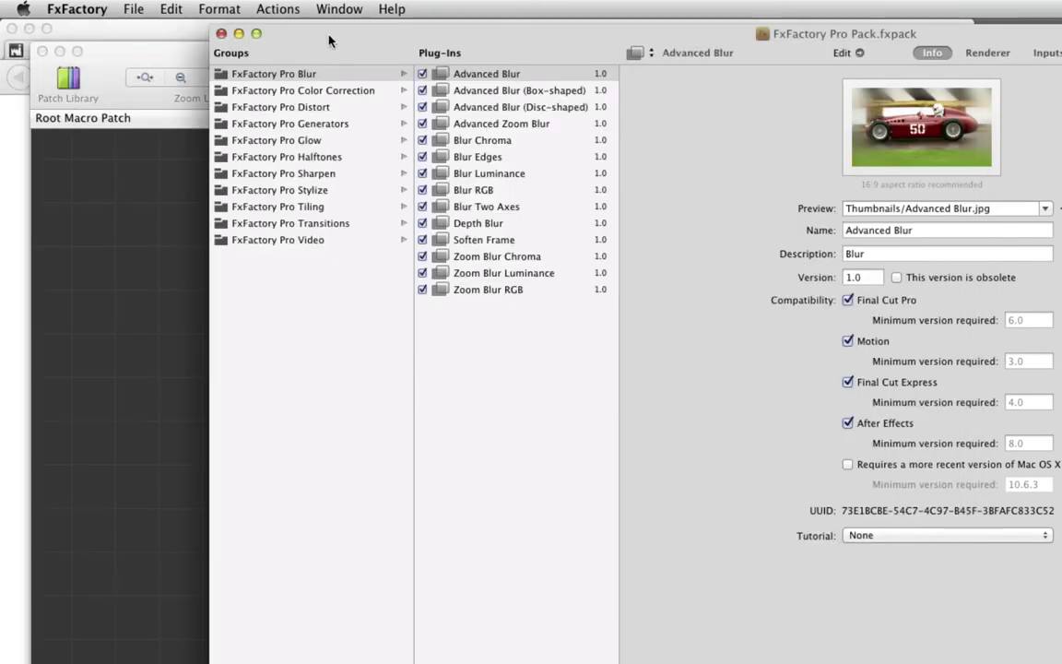
left_click(222, 34)
left_click(238, 167)
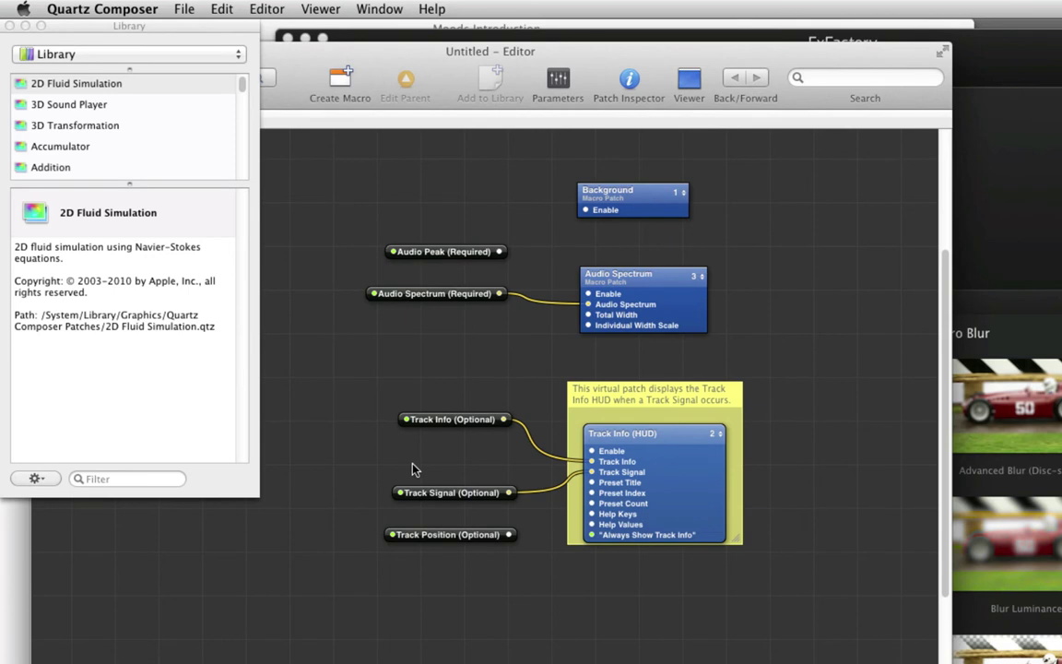
left_click(9, 25)
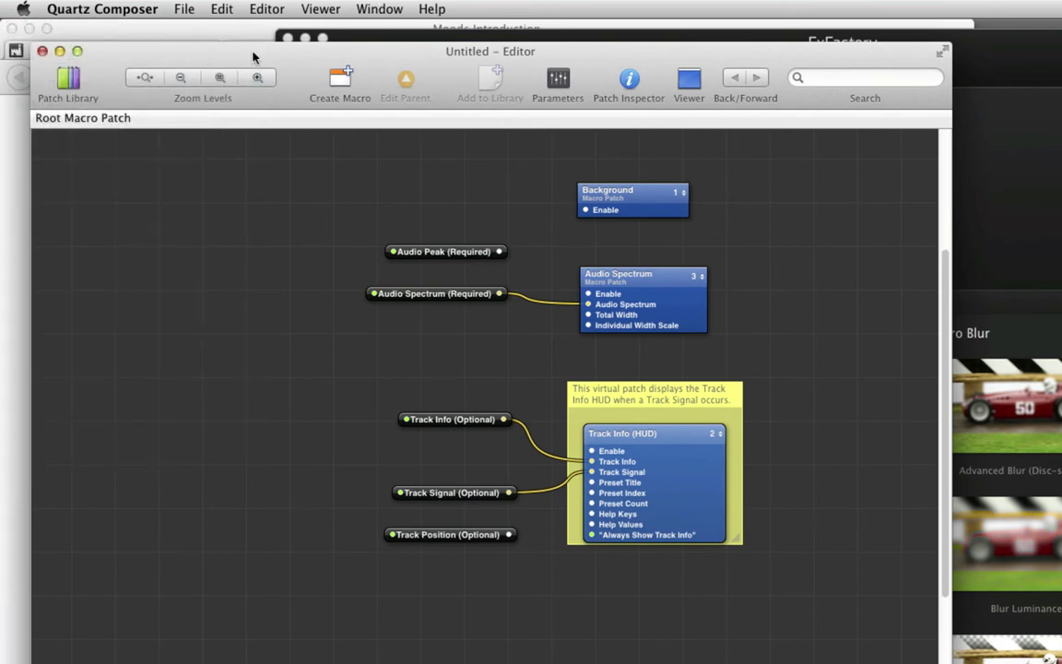
left_click(103, 8)
left_click(135, 172)
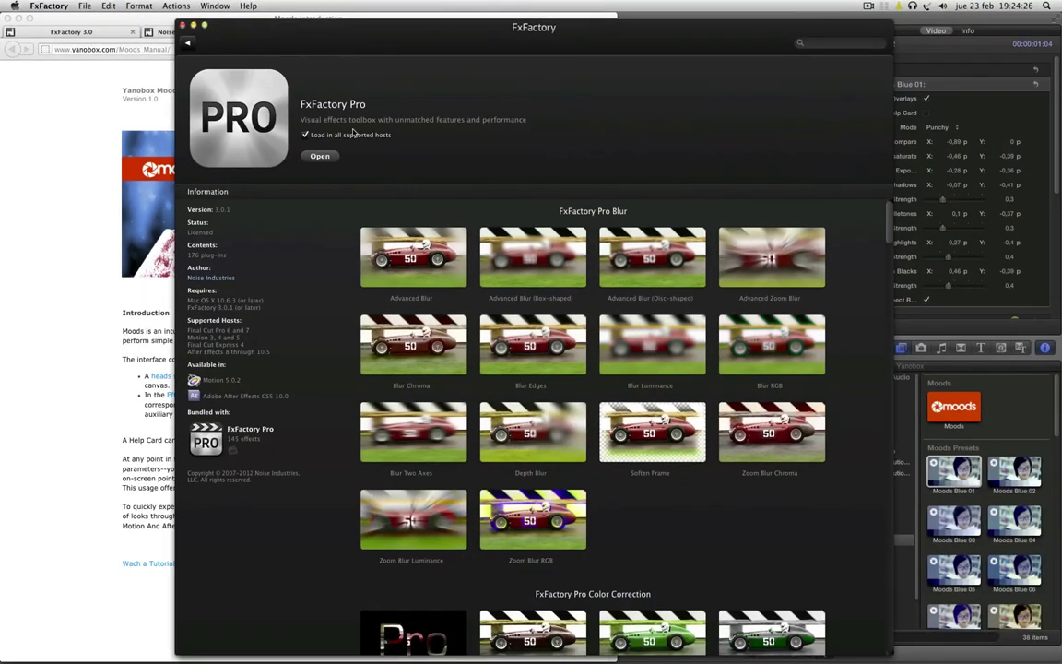
Return FxFactory to its full product list and bring Final Cut Pro's Danubio project forward
left_click(188, 44)
mouse_move(557, 645)
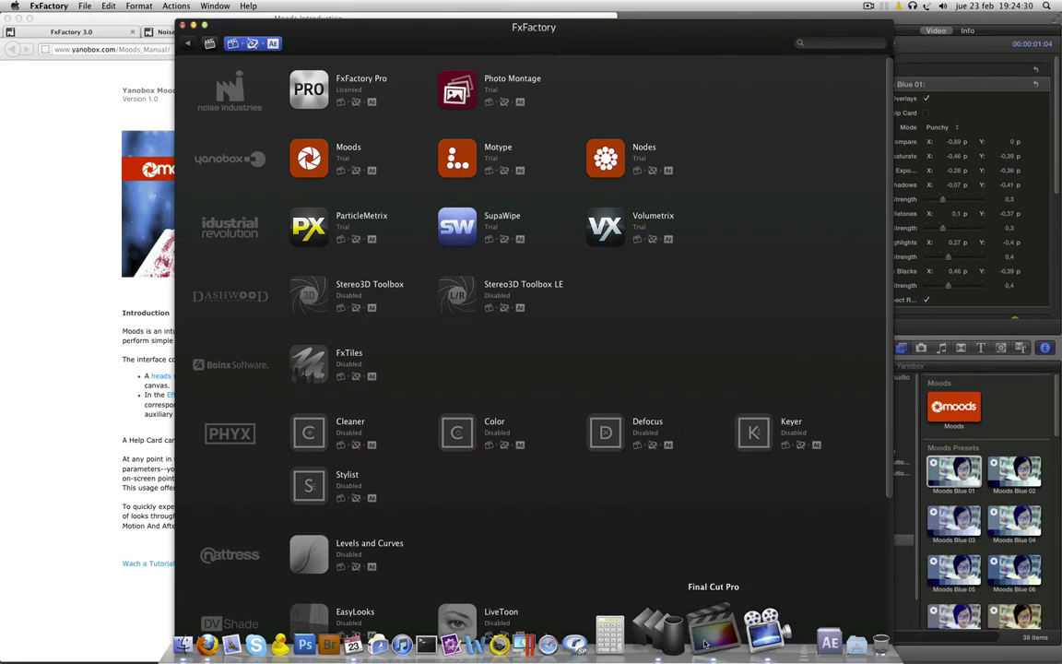
left_click(737, 635)
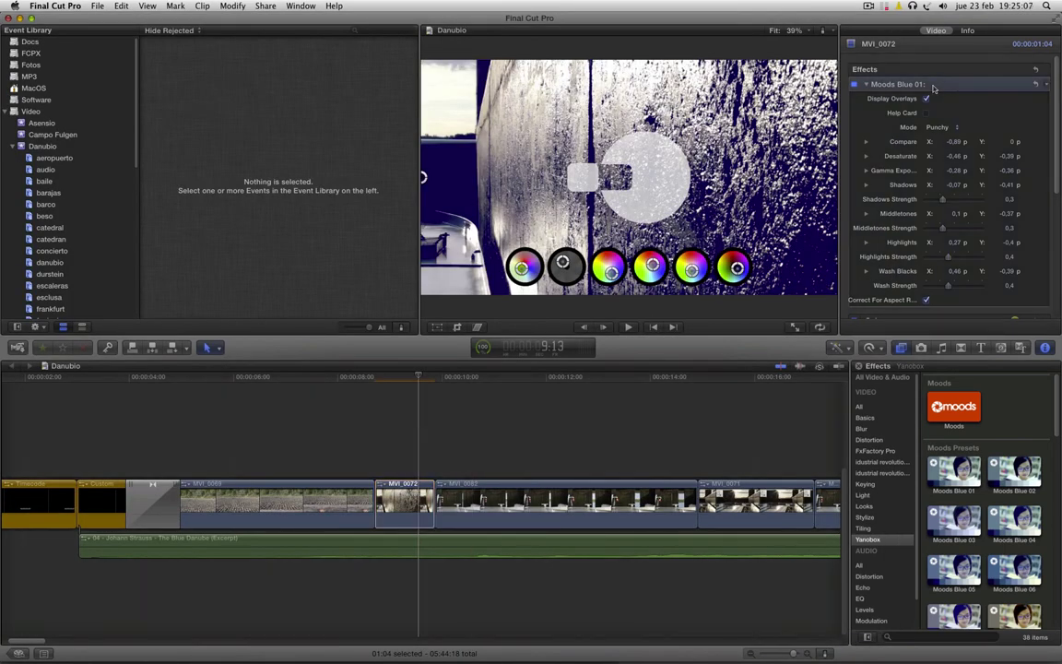
Remove the Moods Blue 01 effect from MVI_0072 and list the 37 FxFactory Pro transitions
key("Delete")
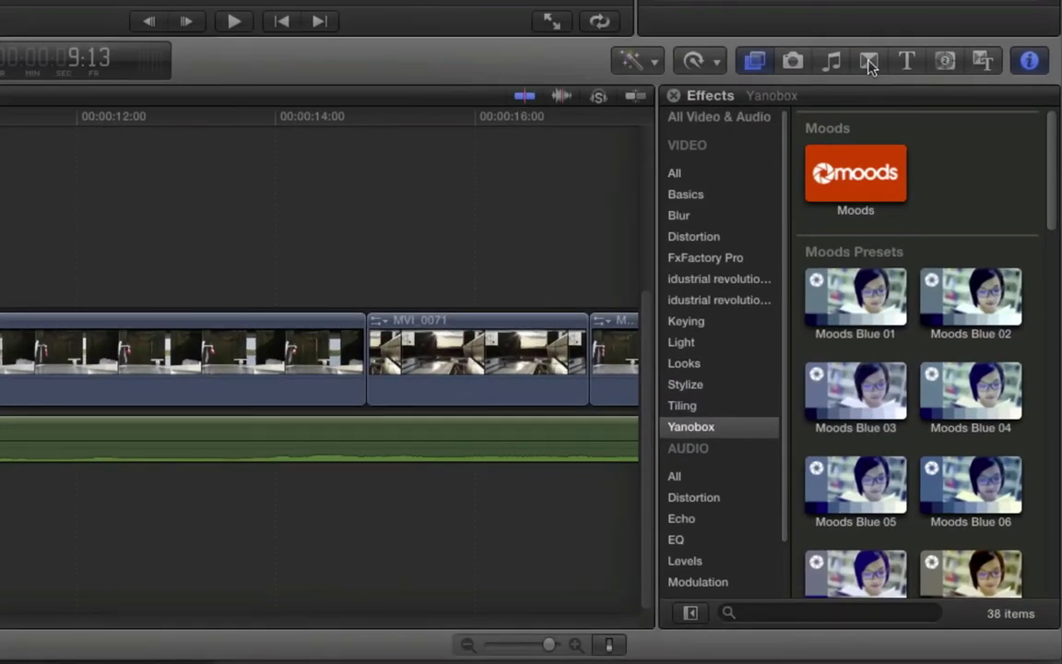
left_click(869, 62)
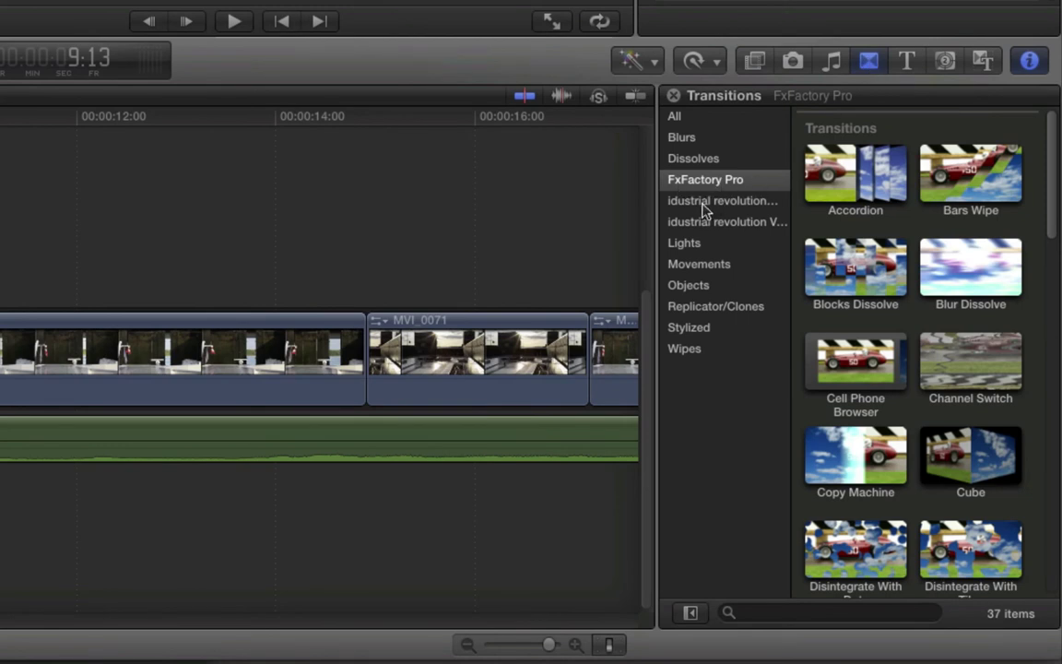
Try the ParticleMetrix Blocks Text to Text transition between MVI_0069 and MVI_0072, then delete it
left_click(671, 203)
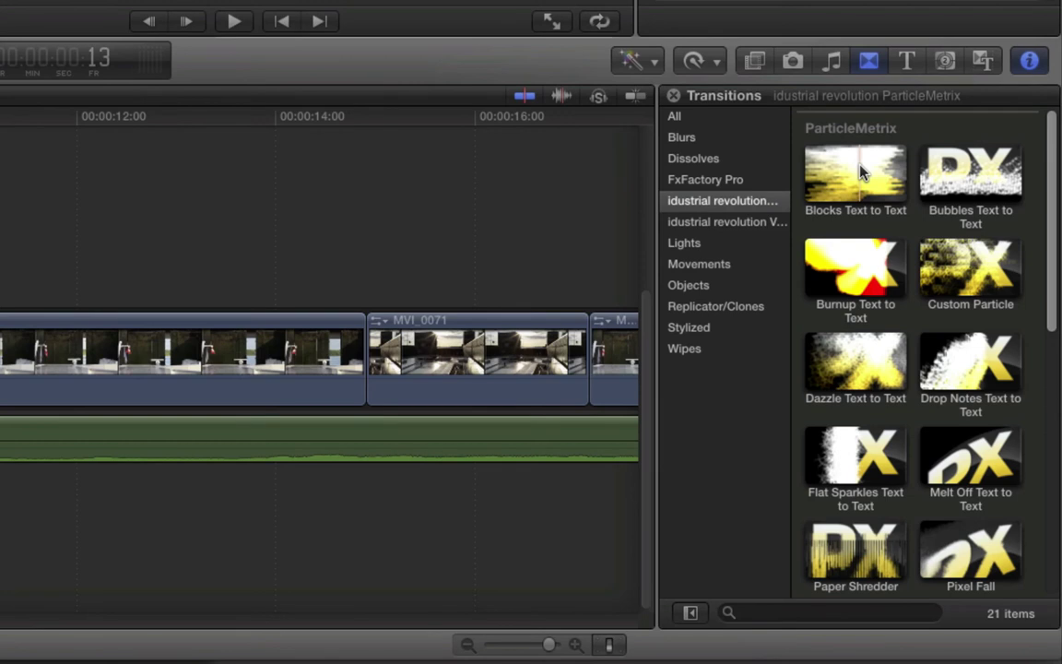
left_click_drag(860, 173, 249, 484)
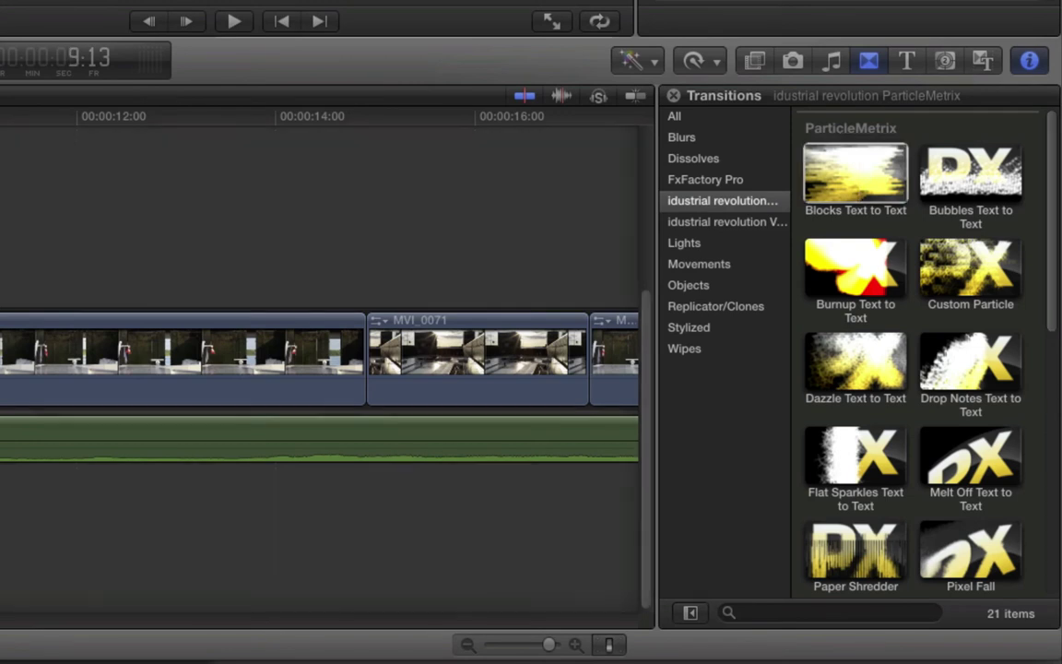
mouse_move(420, 378)
left_mouse_down()
mouse_move(367, 377)
mouse_move(396, 378)
left_mouse_up()
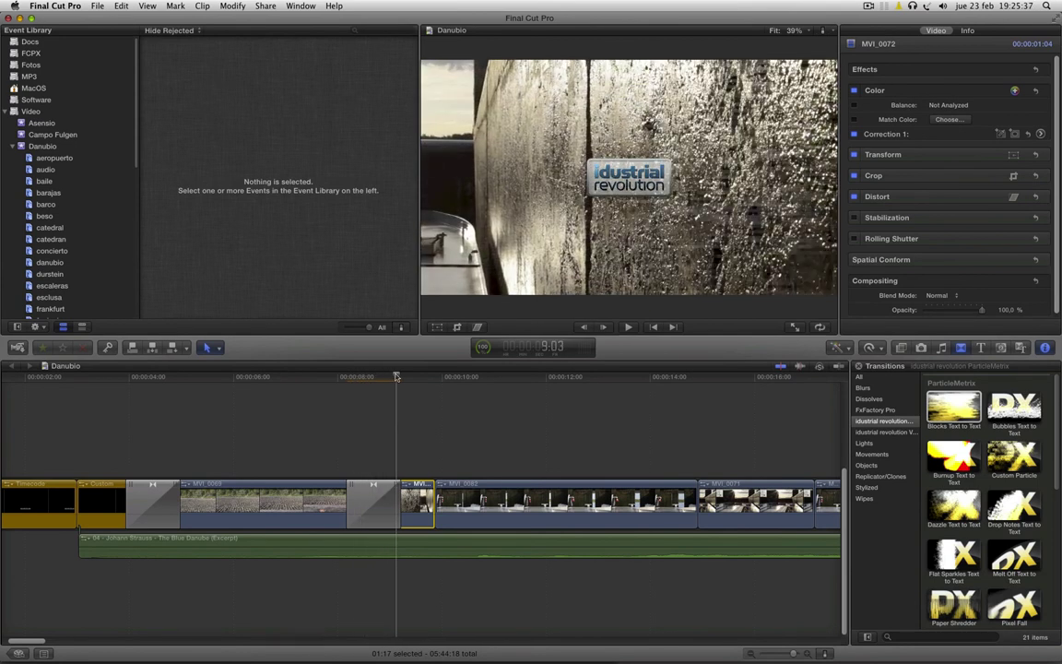
left_click(379, 494)
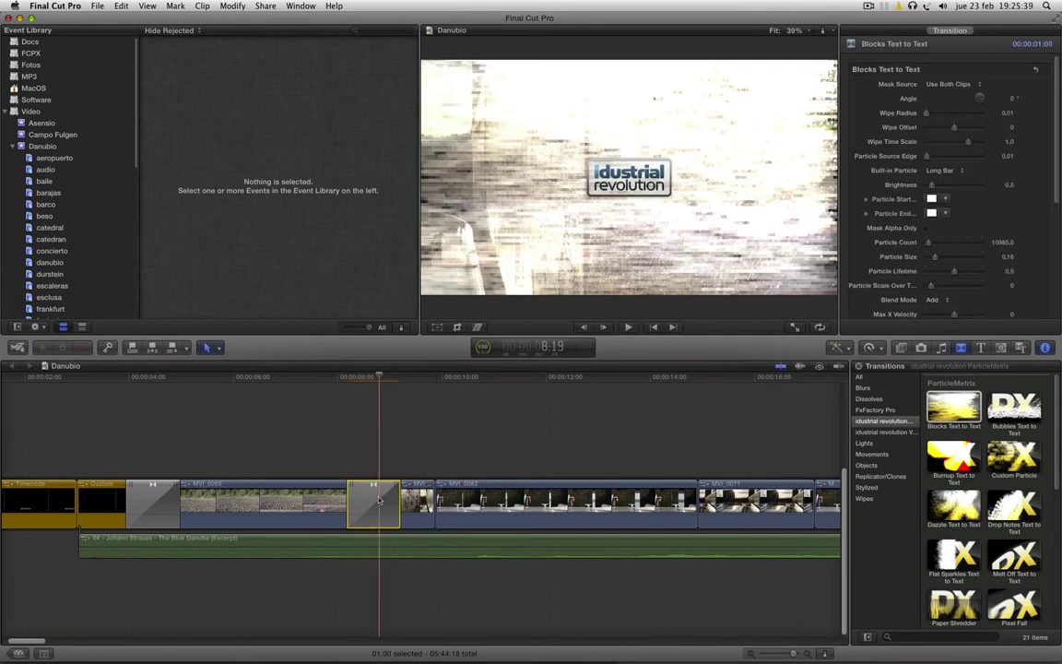
key("Delete")
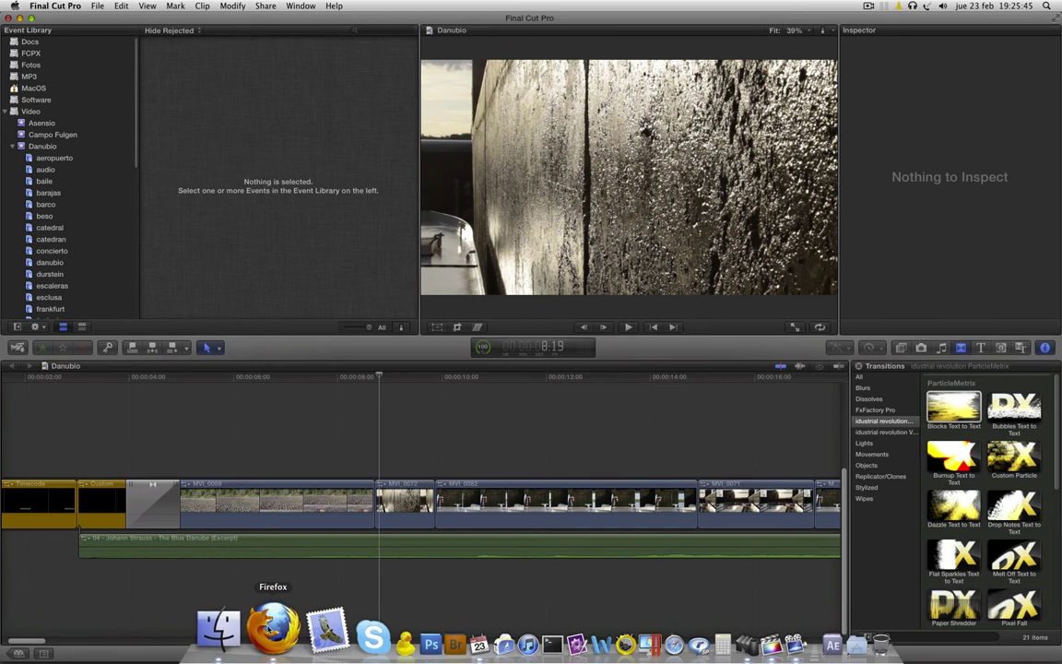
left_click(267, 627)
Move from the FxFactory 3.0 tab to the Noise Industries FxFactory product page and skim it
left_click(162, 55)
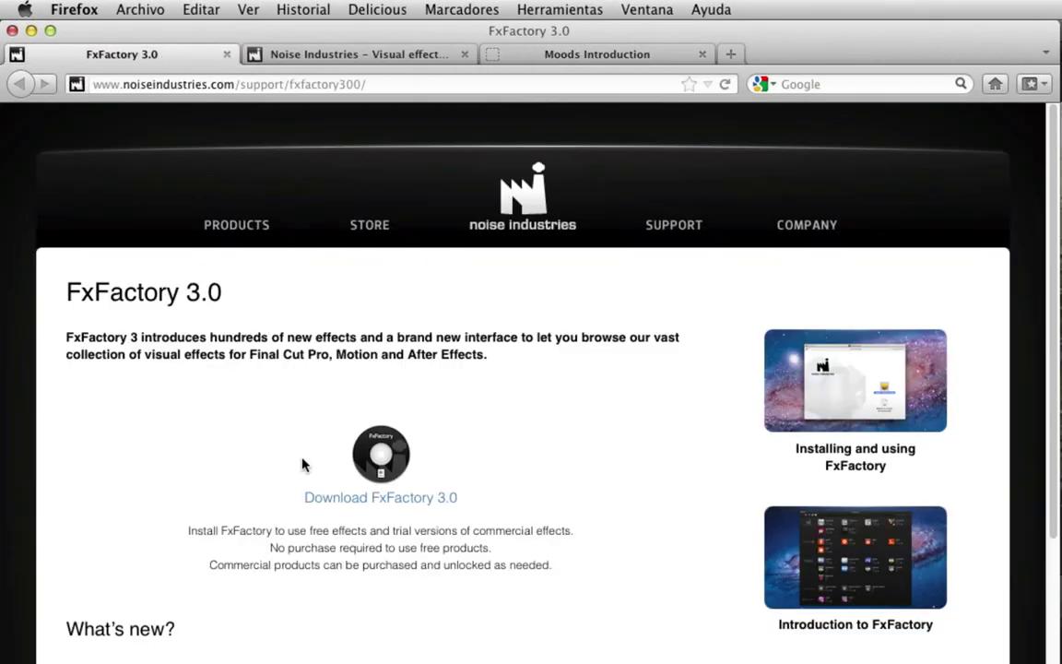
left_click(294, 55)
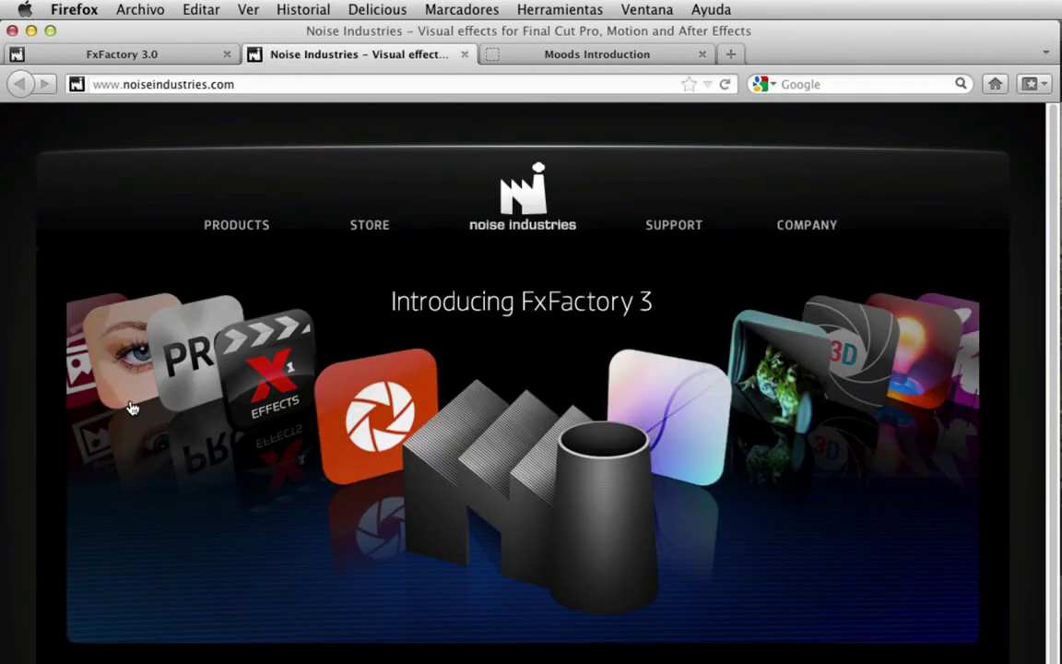
left_click(225, 230)
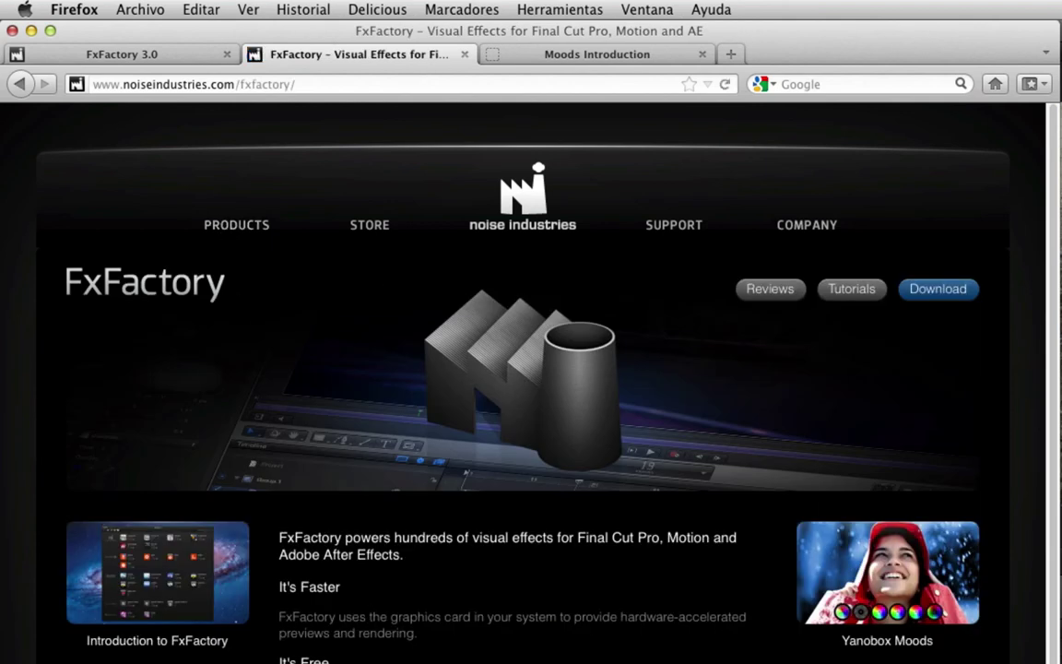
scroll(522, 368, "down", 5)
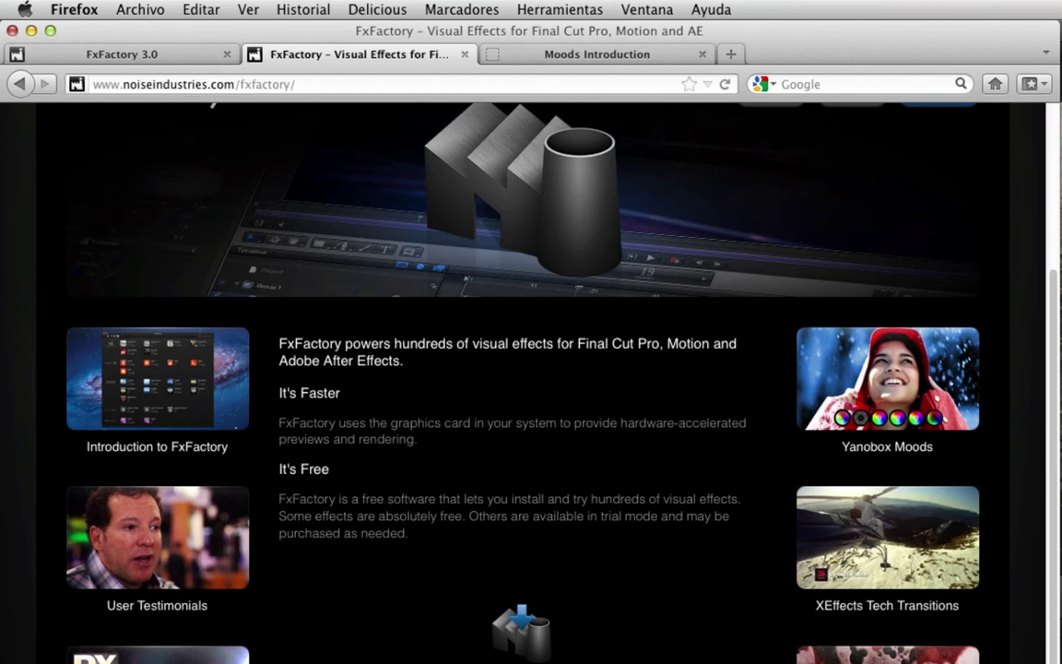
scroll(522, 369, "up", 5)
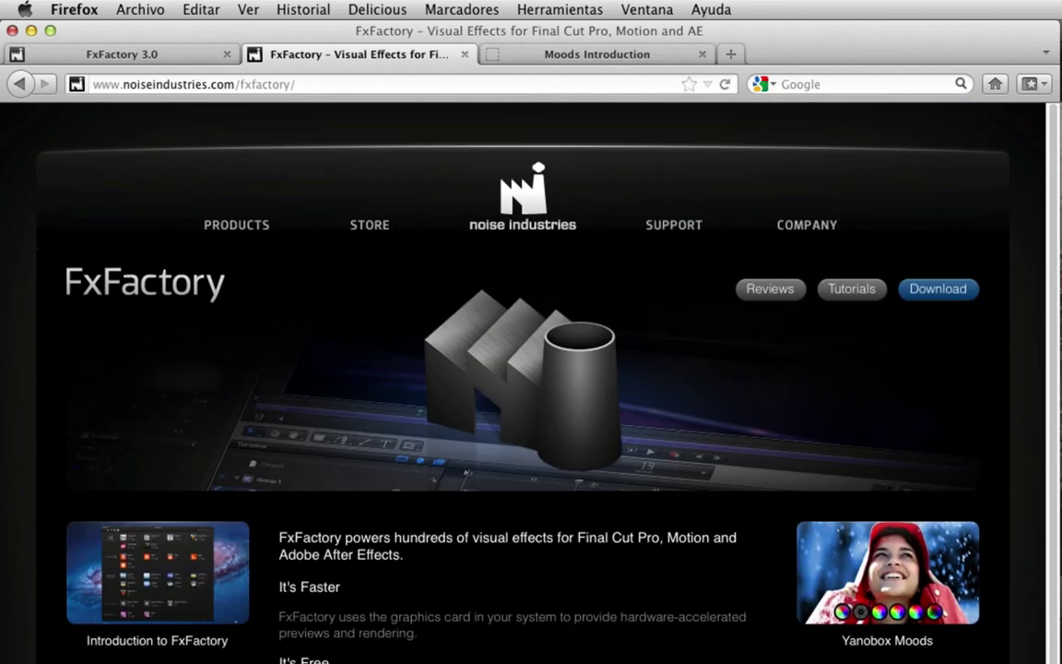
Open the Noise Industries online store and scroll down its product list
left_click(356, 229)
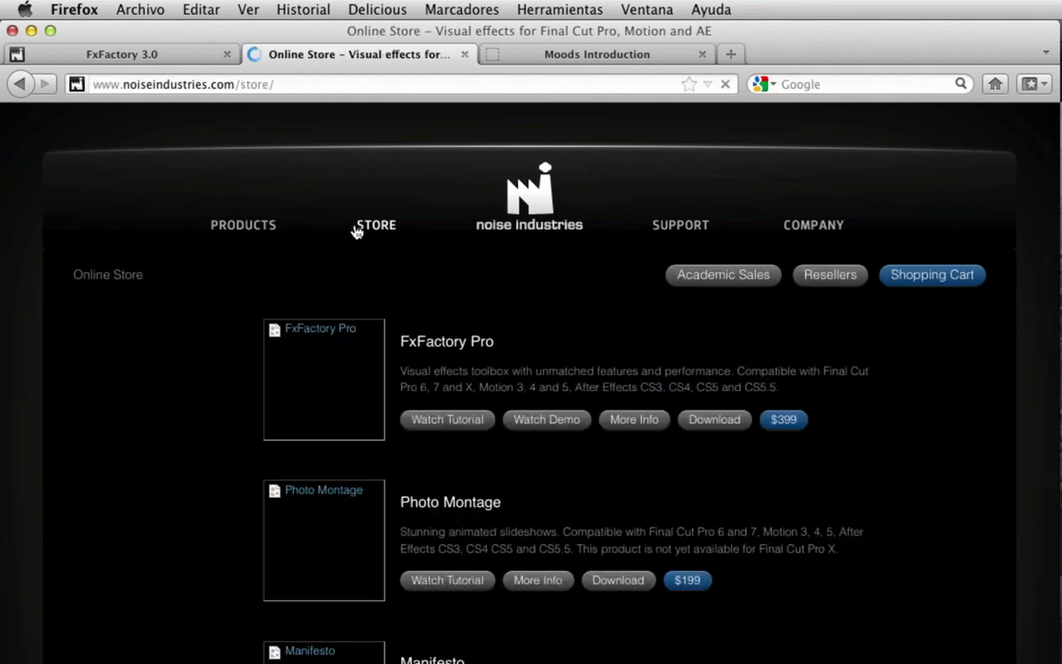
scroll(640, 491, "down", 2)
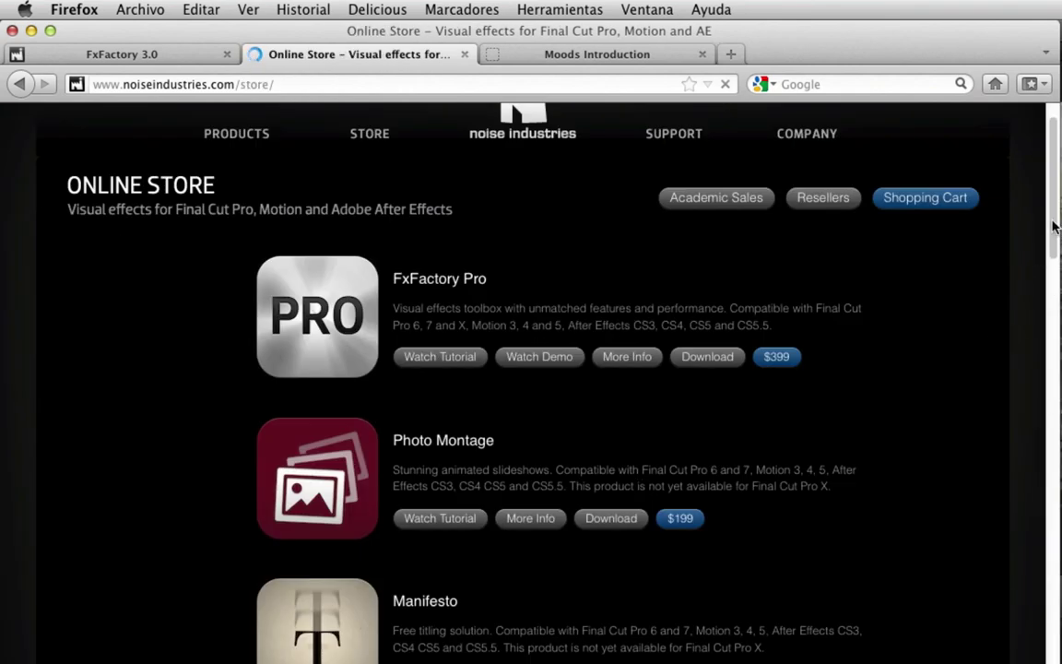
left_click_drag(1051, 230, 1050, 290)
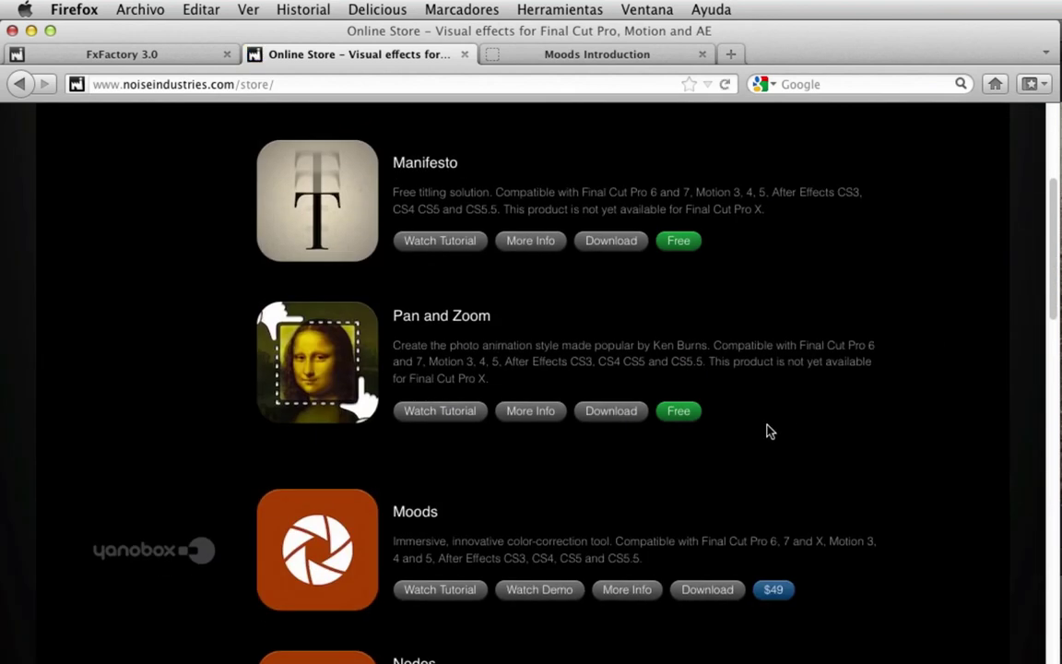
scroll(825, 199, "down", 5)
Search the store page for 'industrial' to find industrial revolution products
key("super+f")
type("ins")
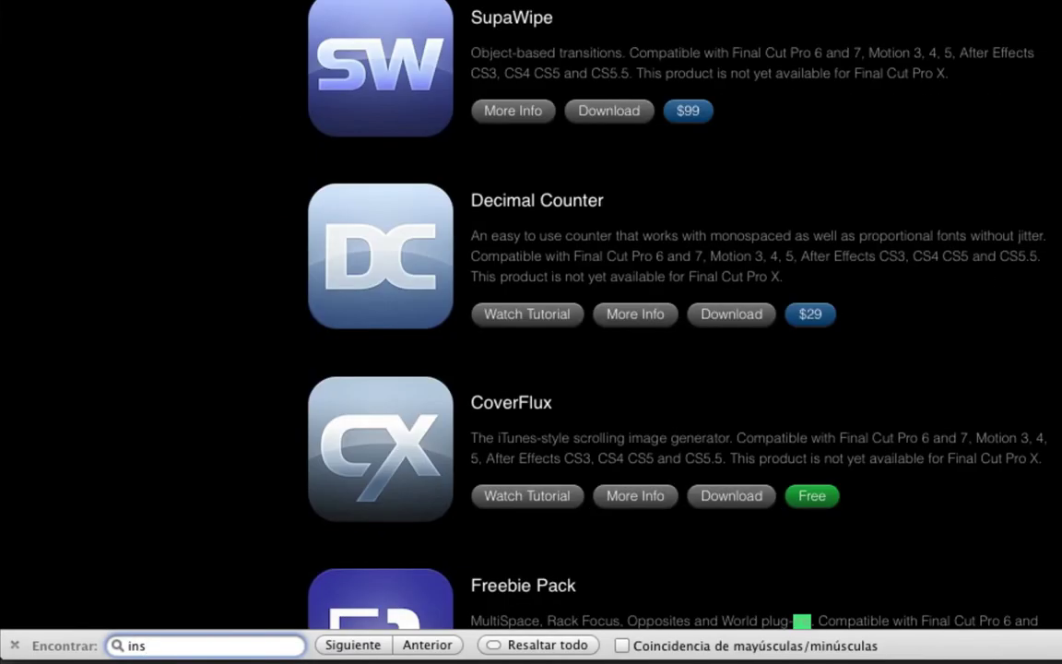
key("BackSpace")
type("dustrial")
key("super+f")
type("industrial")
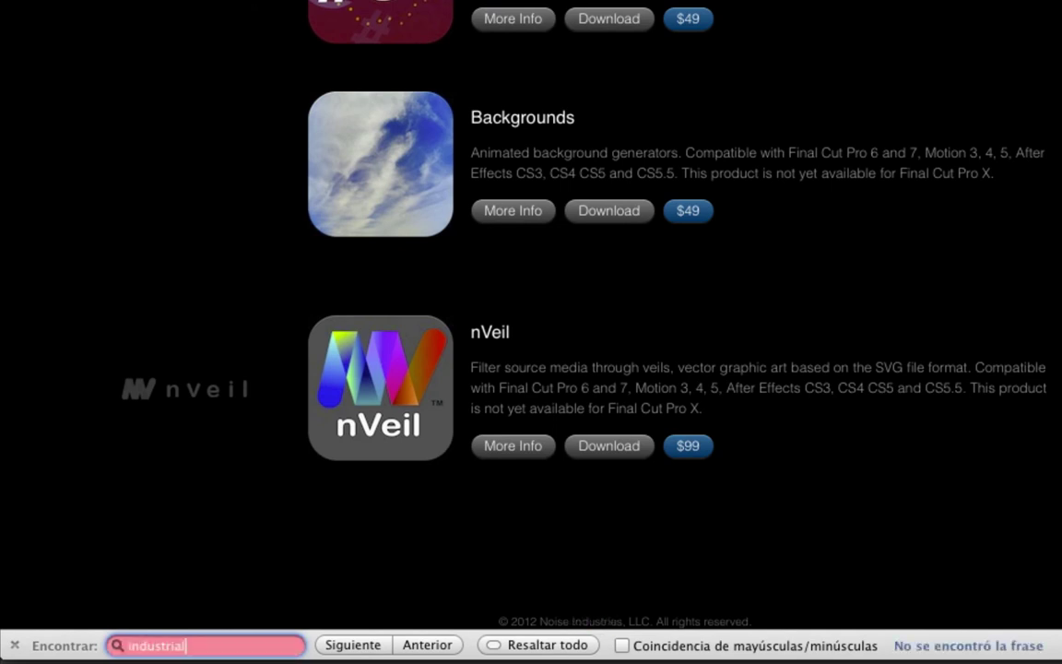
key("BackSpace")
key("BackSpace")
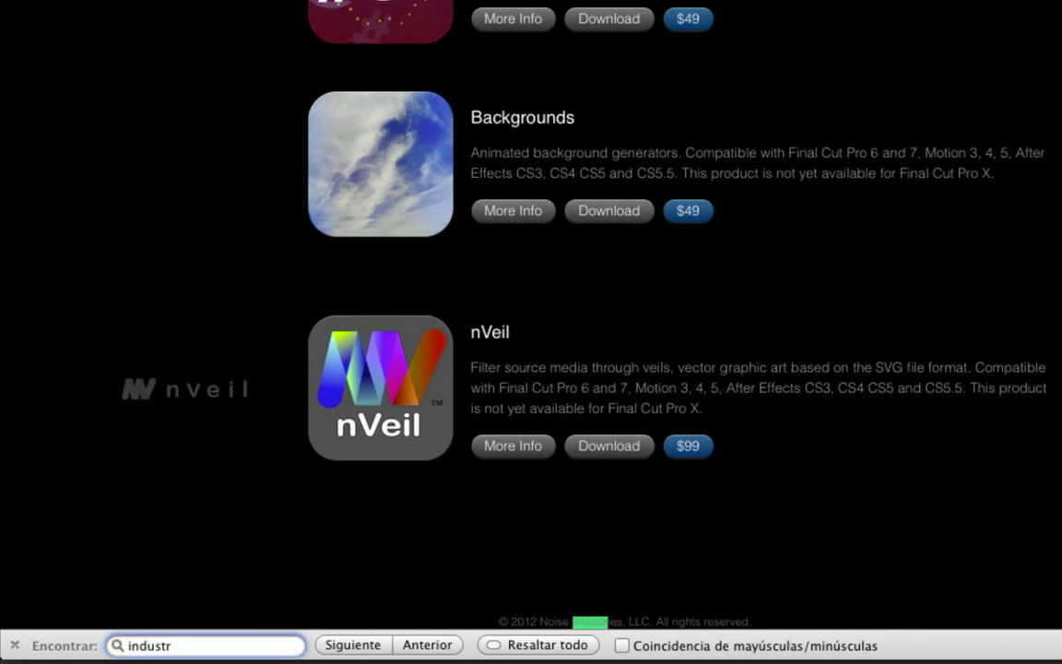
Scroll up to the ParticleMetrix and Volumetrix listings, then view Volumetrix transitions in Final Cut Pro
scroll(590, 332, "up", 10)
scroll(590, 332, "up", 10)
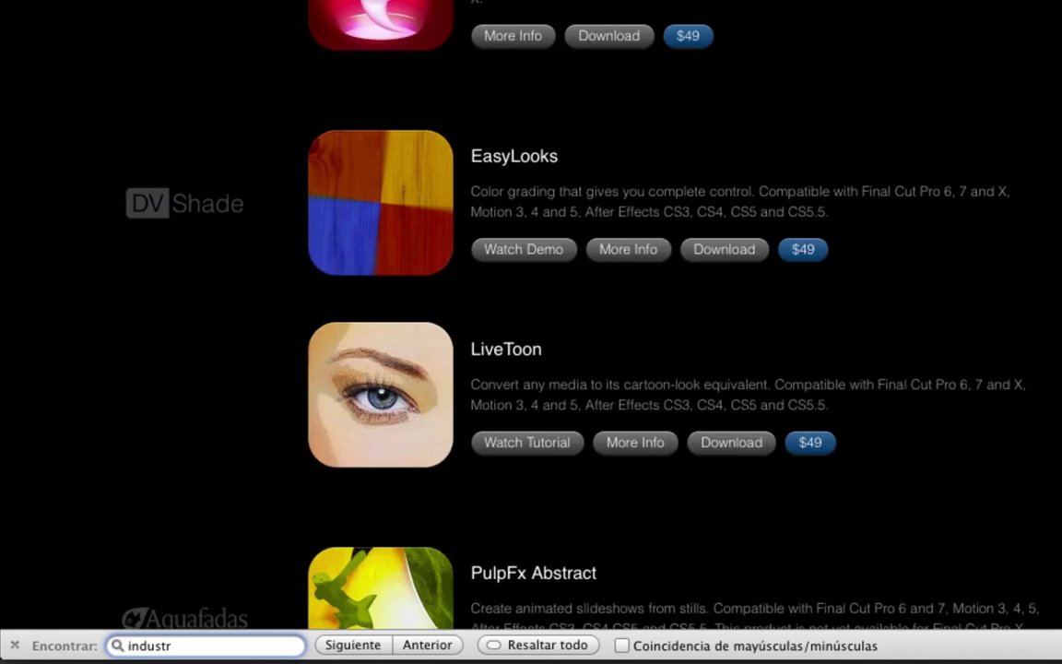
scroll(590, 332, "up", 10)
scroll(590, 332, "up", 10)
scroll(590, 332, "up", 10)
scroll(590, 332, "up", 10)
scroll(590, 332, "up", 10)
scroll(590, 332, "up", 10)
scroll(591, 332, "up", 10)
scroll(590, 332, "up", 10)
scroll(590, 332, "up", 3)
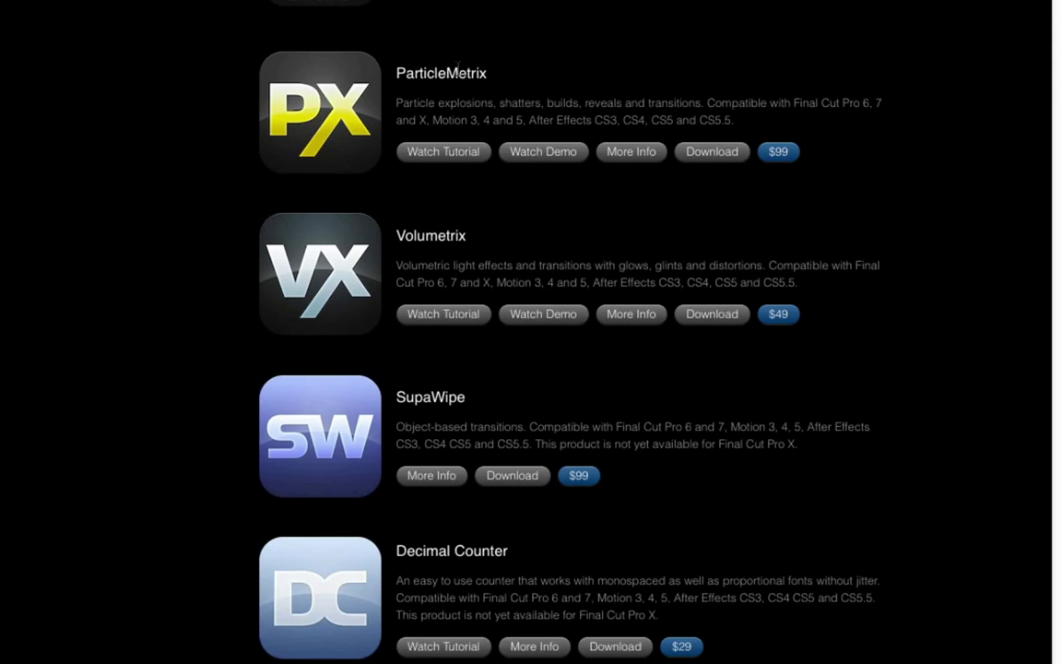
scroll(441, 74, "down", 3)
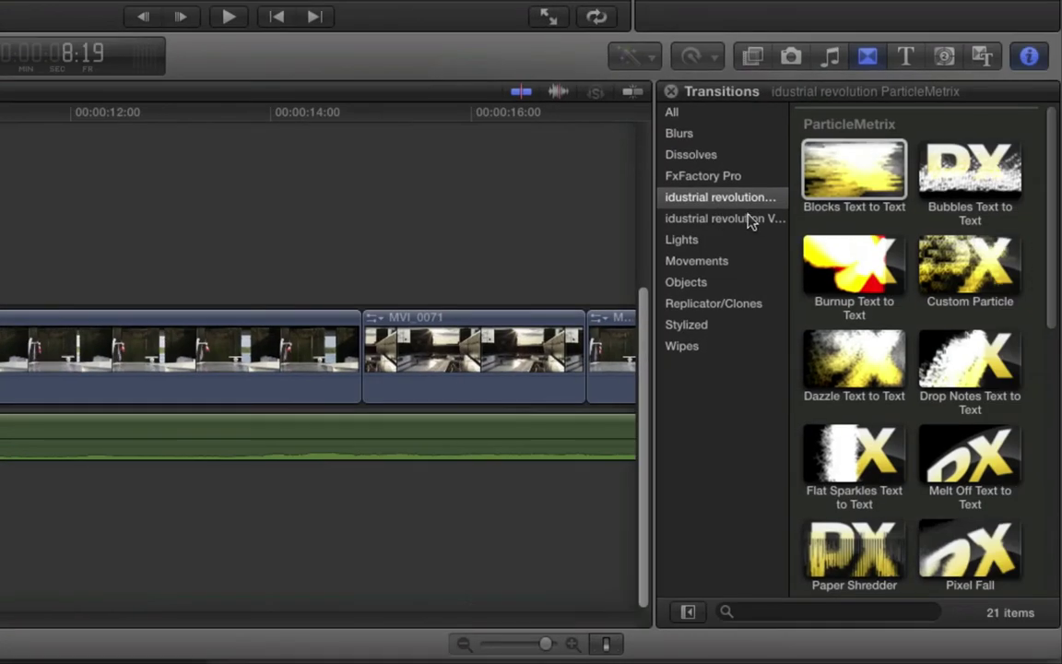
left_click(737, 219)
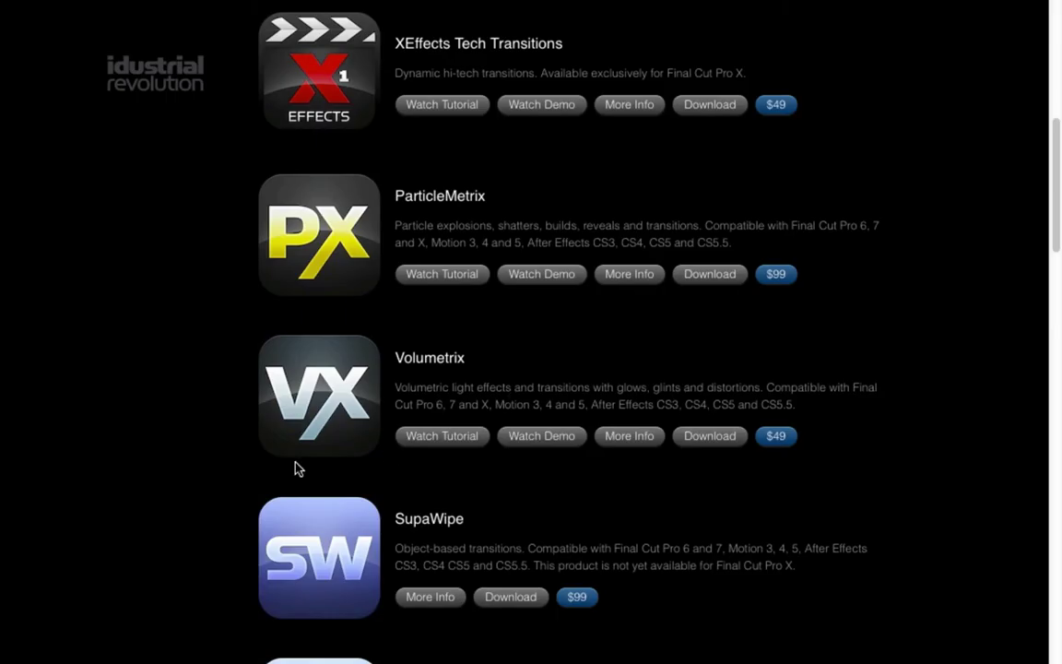
Highlight the CoverFlux, Freebie Pack and Stereo3D Toolbox titles in the store listing
scroll(293, 475, "down", 3)
scroll(293, 475, "down", 3)
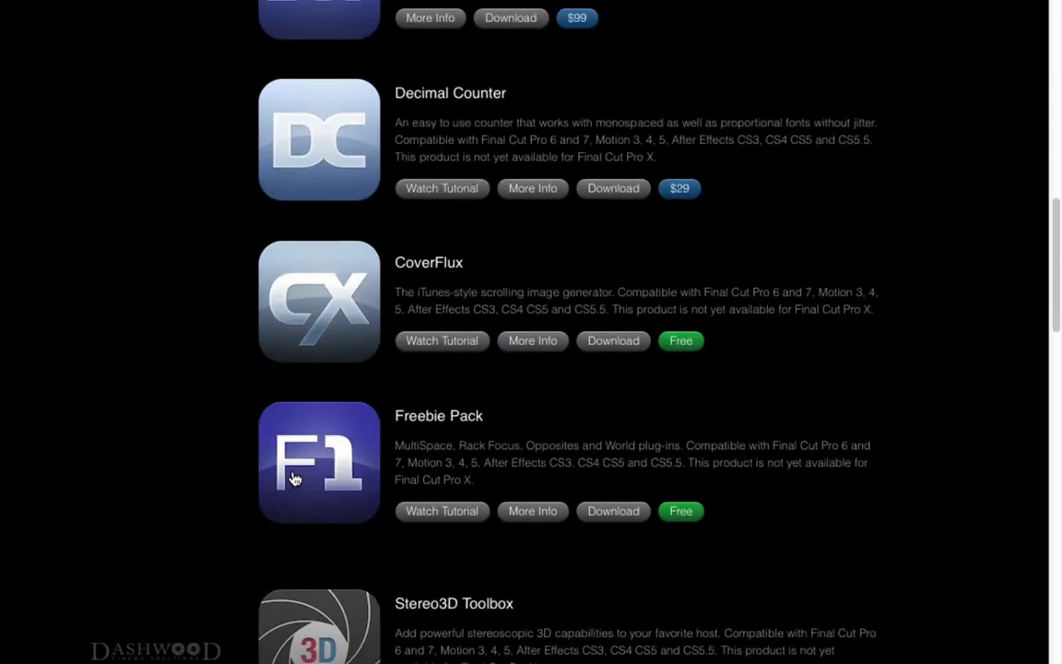
scroll(364, 484, "up", 5)
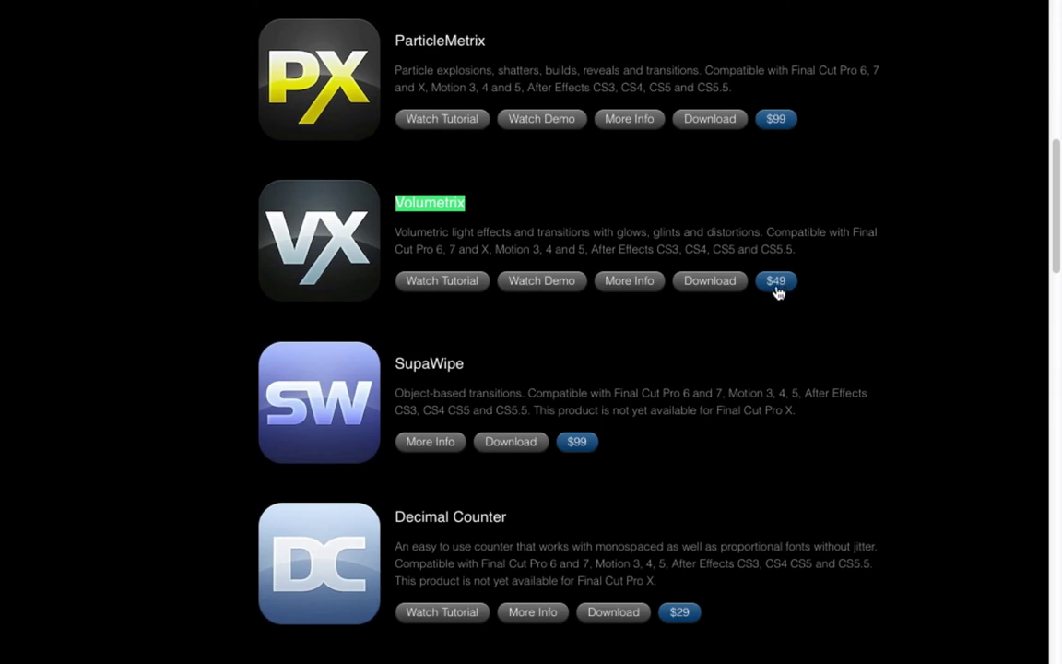
scroll(777, 291, "down", 4)
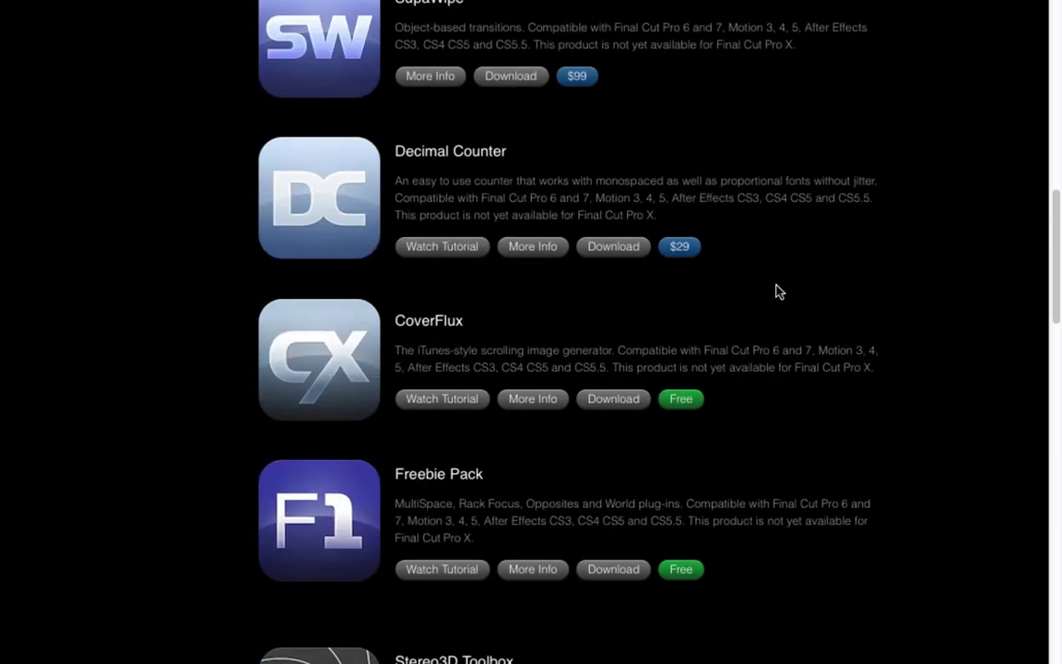
left_click_drag(398, 320, 503, 337)
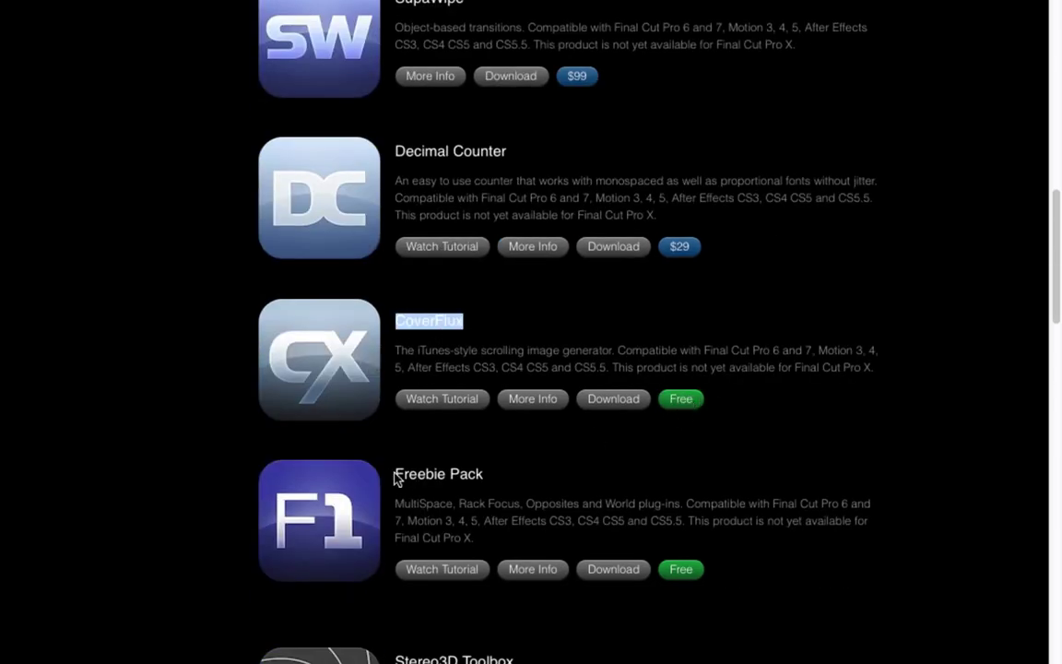
left_click_drag(396, 474, 532, 479)
scroll(495, 492, "down", 3)
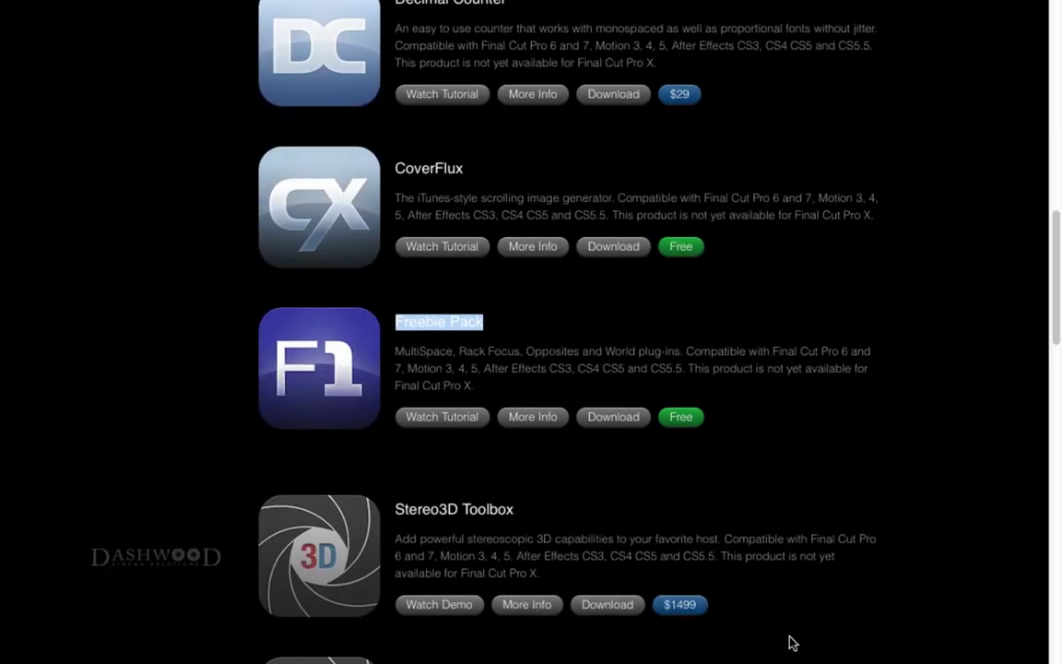
left_click_drag(395, 513, 546, 511)
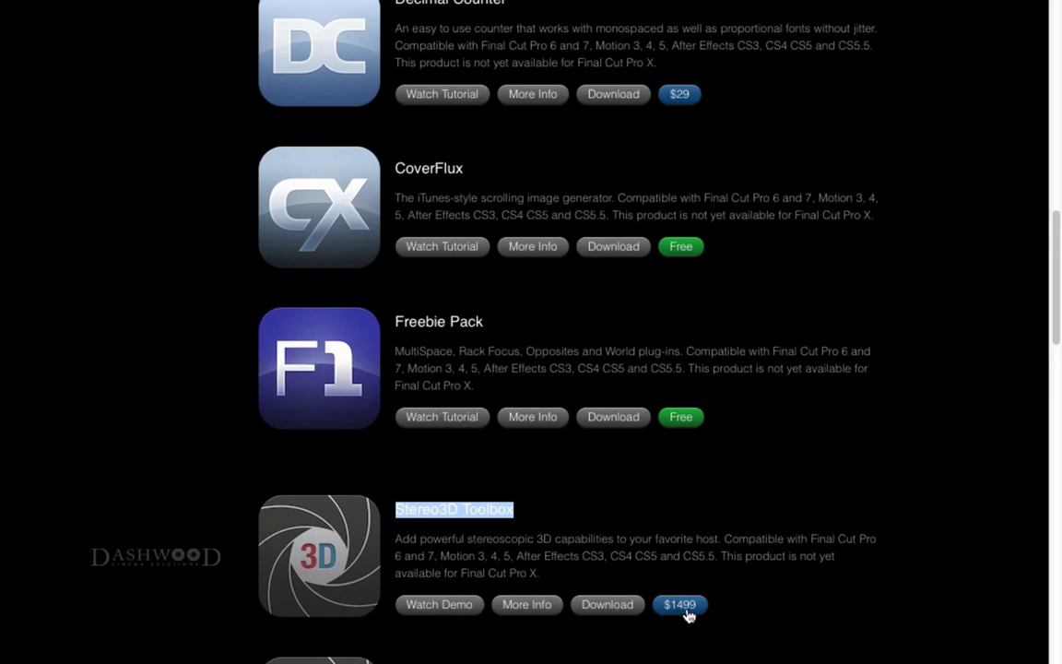
left_click(685, 562)
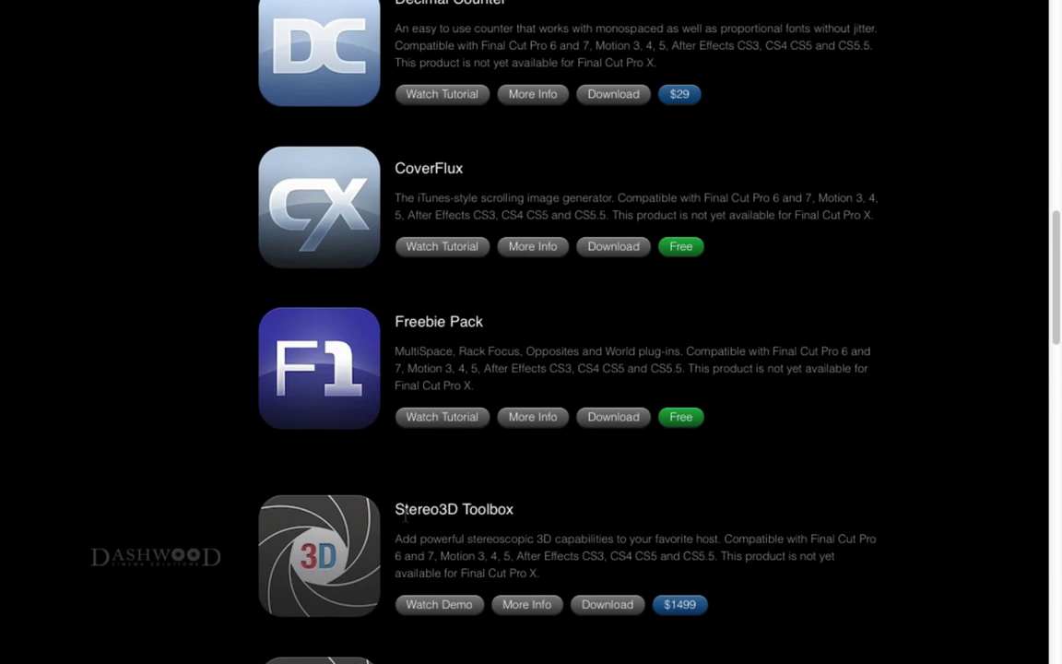
scroll(697, 584, "down", 4)
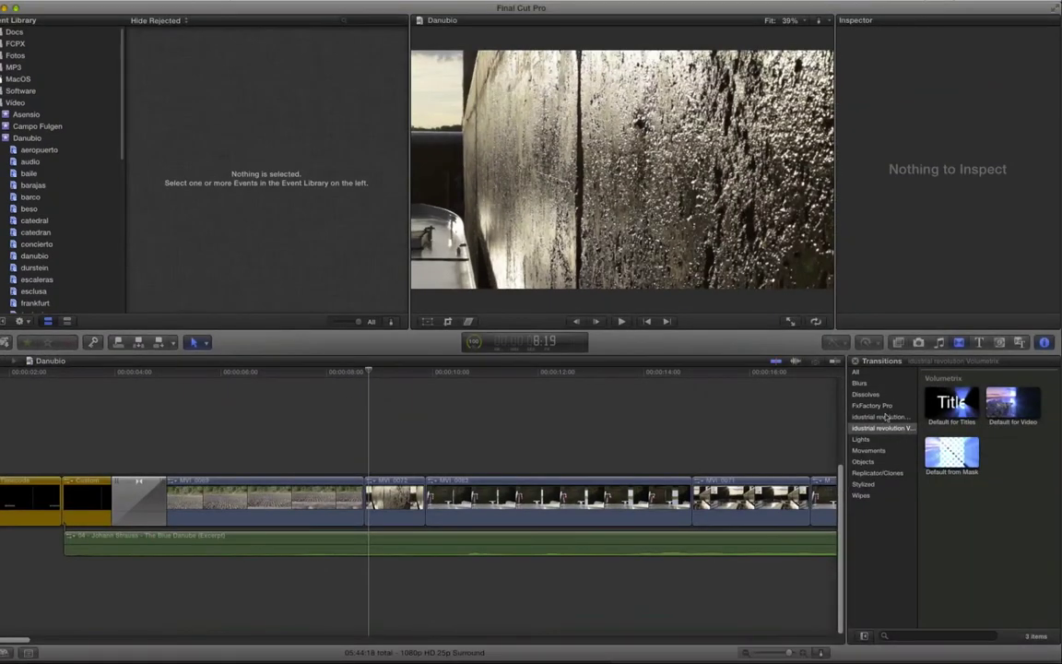
Show FxFactory Pro transitions and preview Channel Switch and Cell Phone Browser
left_click(883, 411)
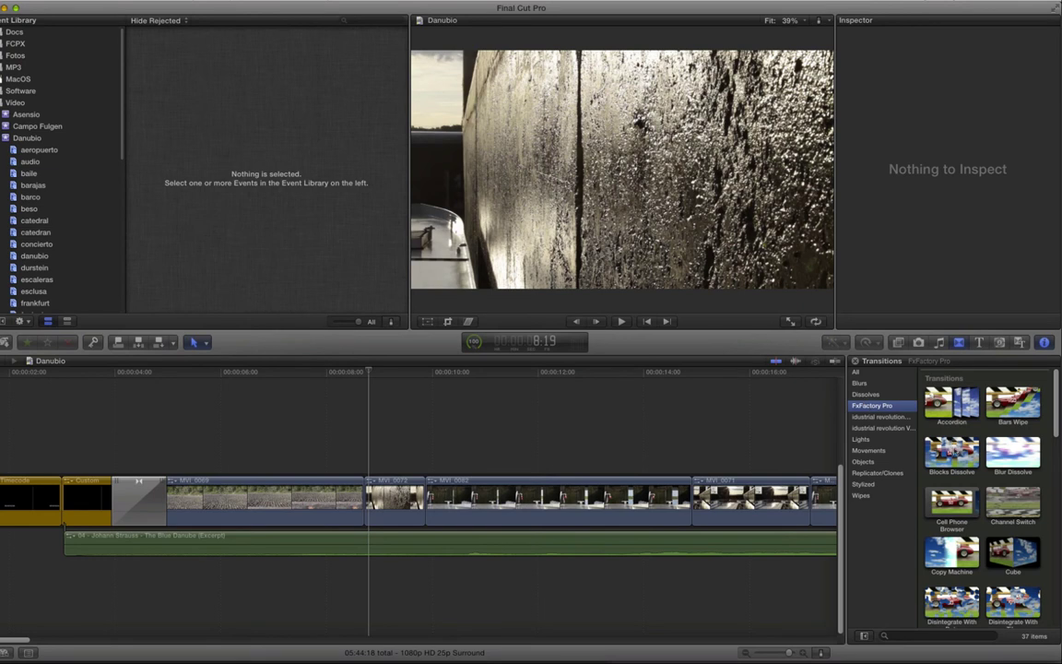
left_click(1005, 504)
key("space")
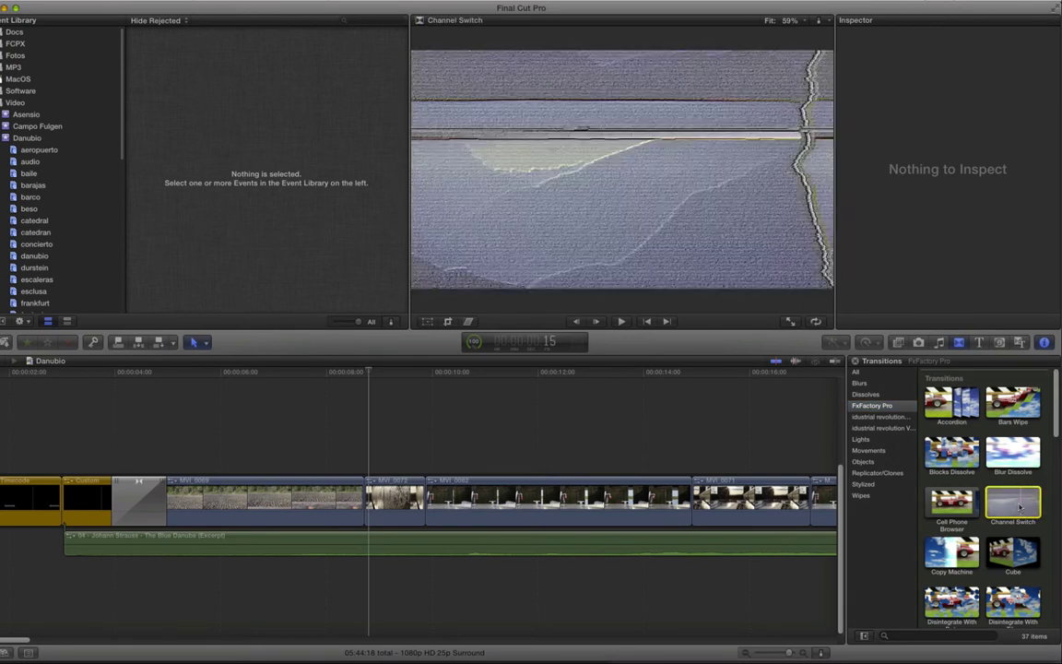
left_click(944, 506)
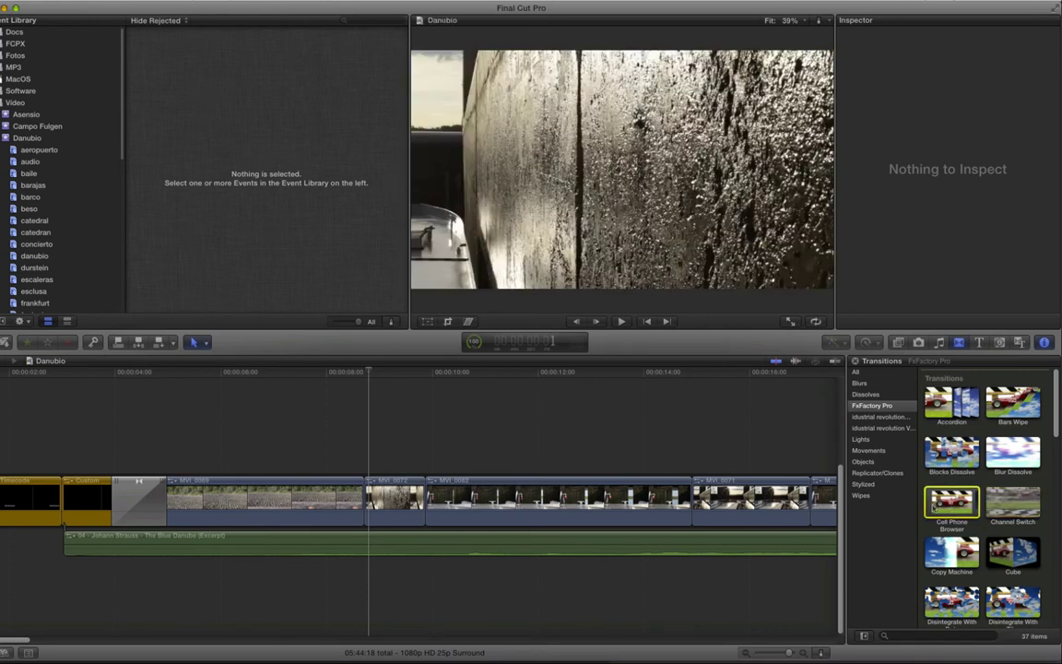
scroll(942, 509, "down", 2)
Compare Disintegrate With Dots and With Tiles, then add Dots at the cut after MVI_0069
left_click(935, 522)
left_click(1014, 522)
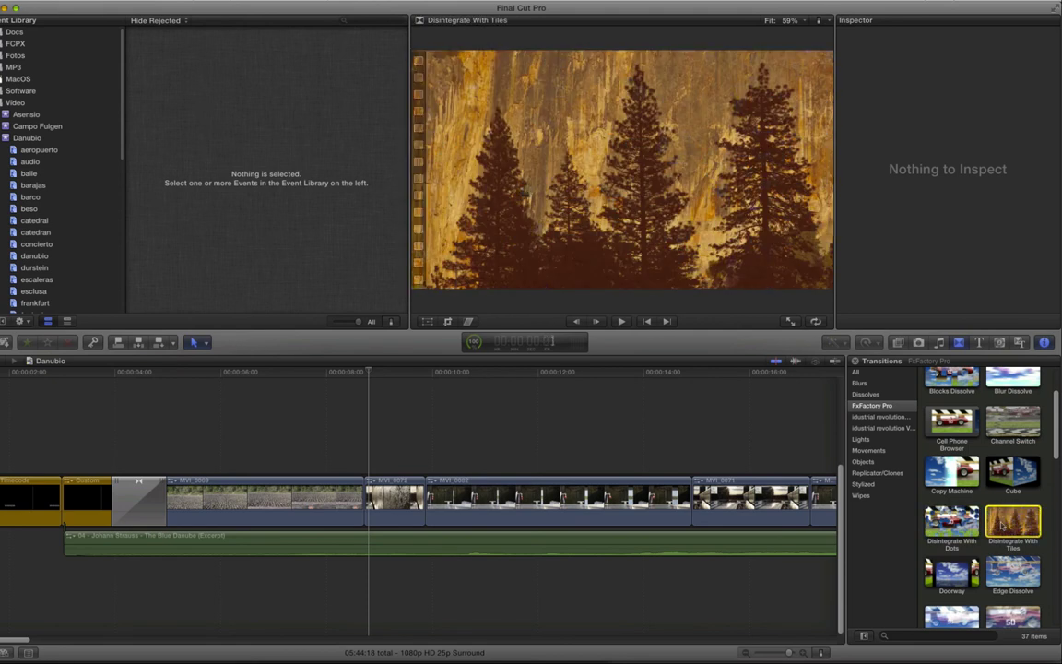
left_click(935, 522)
left_click_drag(935, 521, 363, 512)
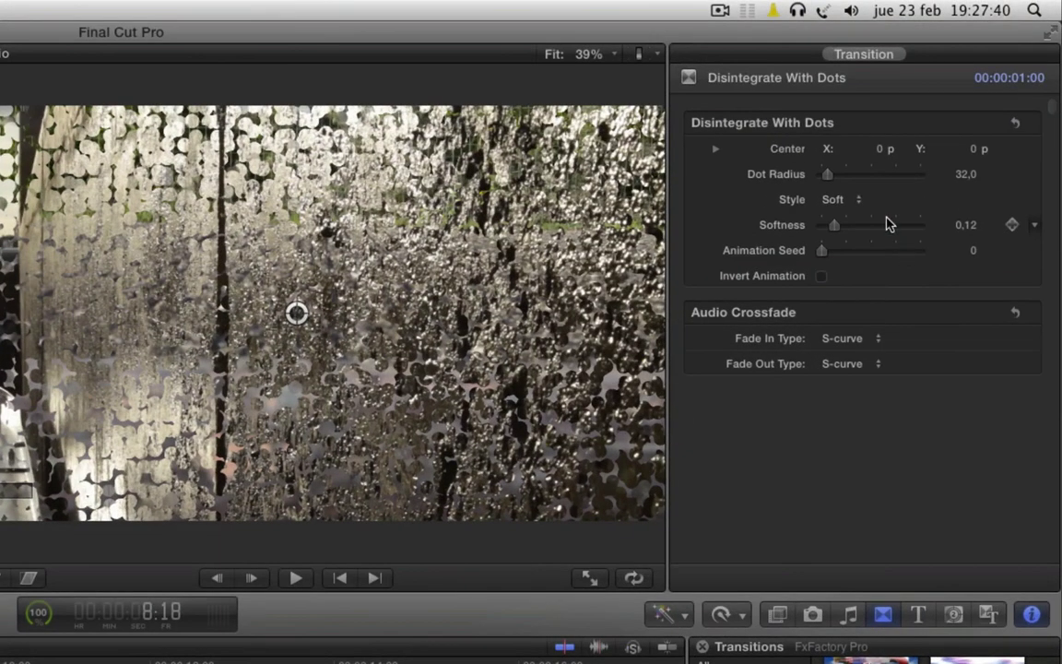
Keep Disintegrate With Dots on Soft style and change the Flash transition colour to green
left_click(937, 104)
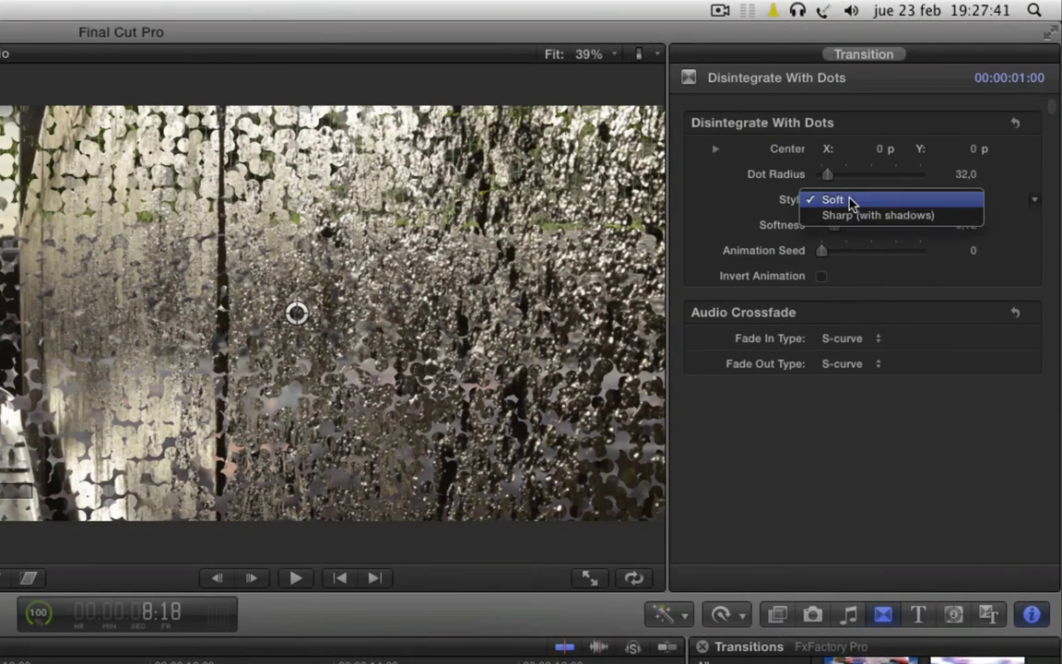
left_click(868, 271)
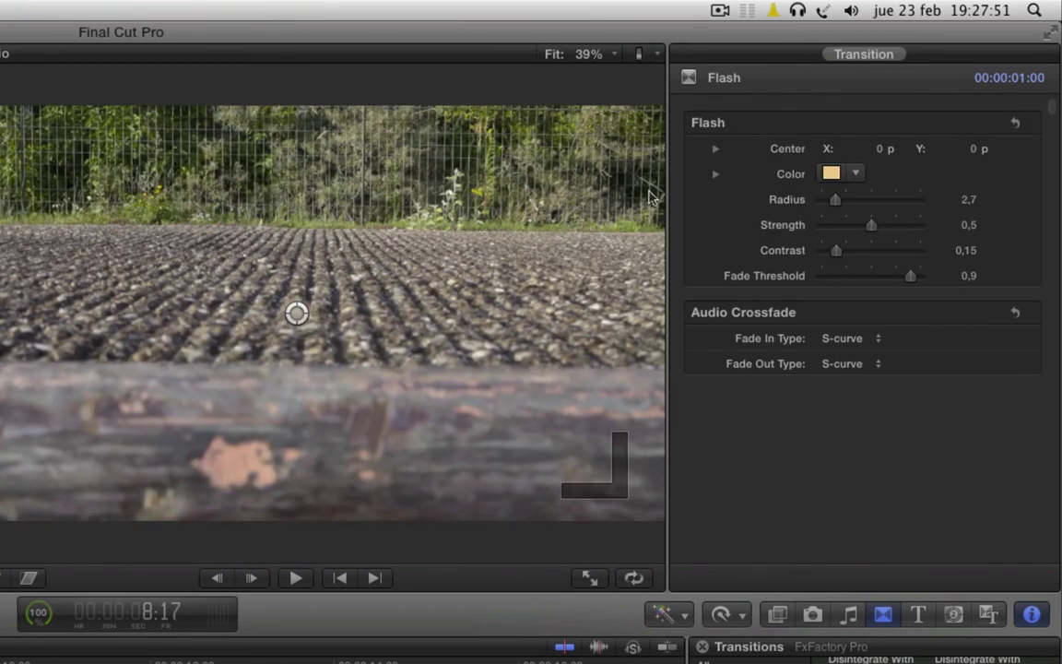
left_click(857, 175)
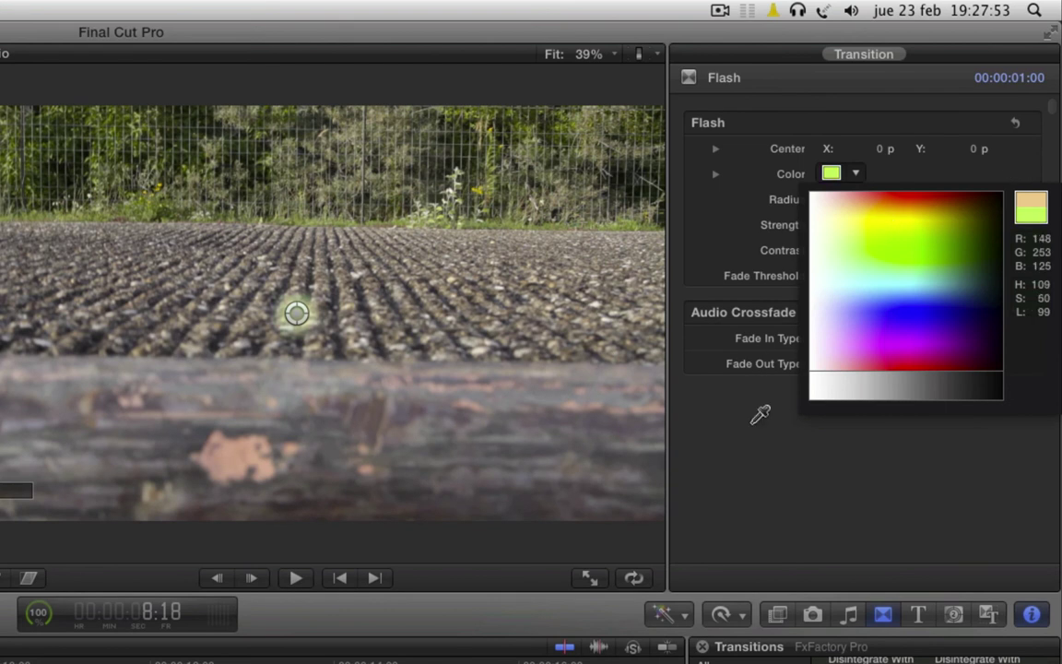
left_click(943, 256)
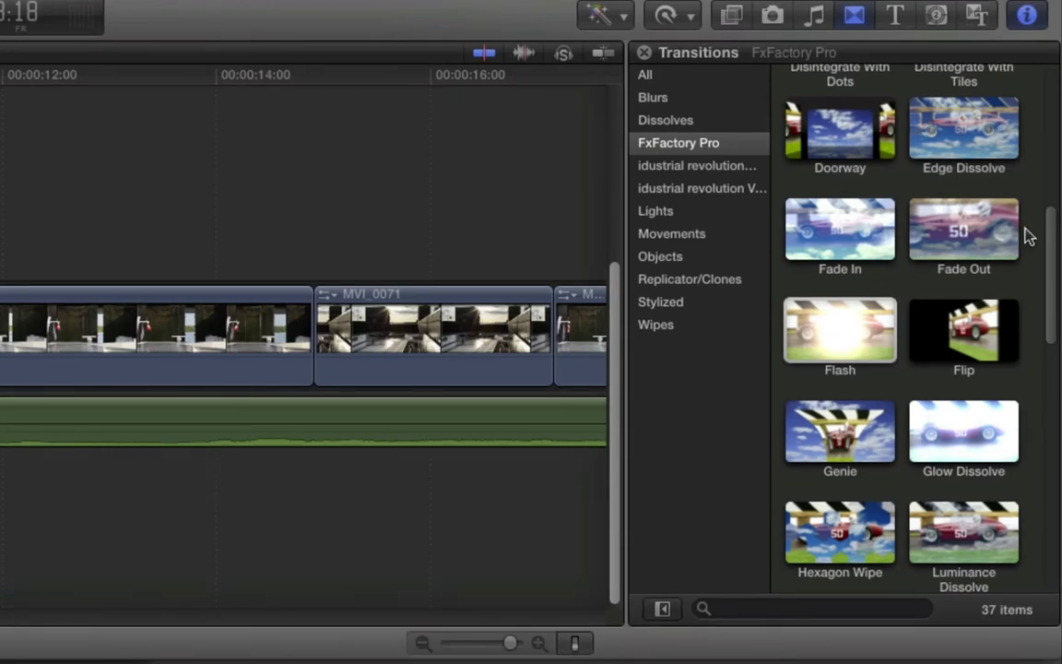
Delete the Flash transition and list the FxFactory Pro video effects
left_click_drag(1045, 232, 1051, 441)
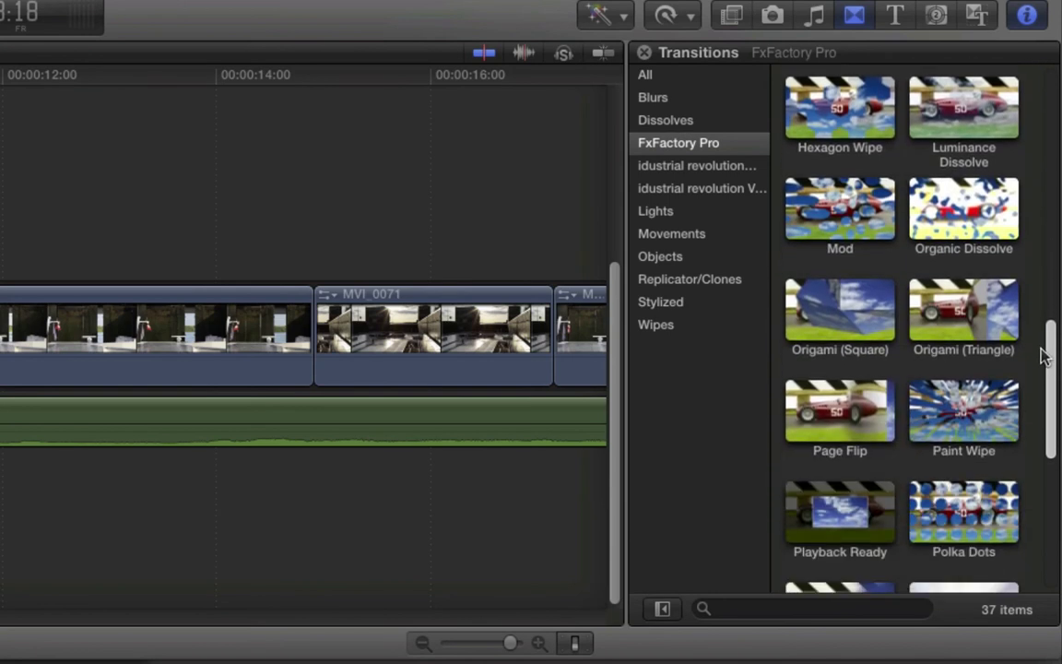
left_click(729, 18)
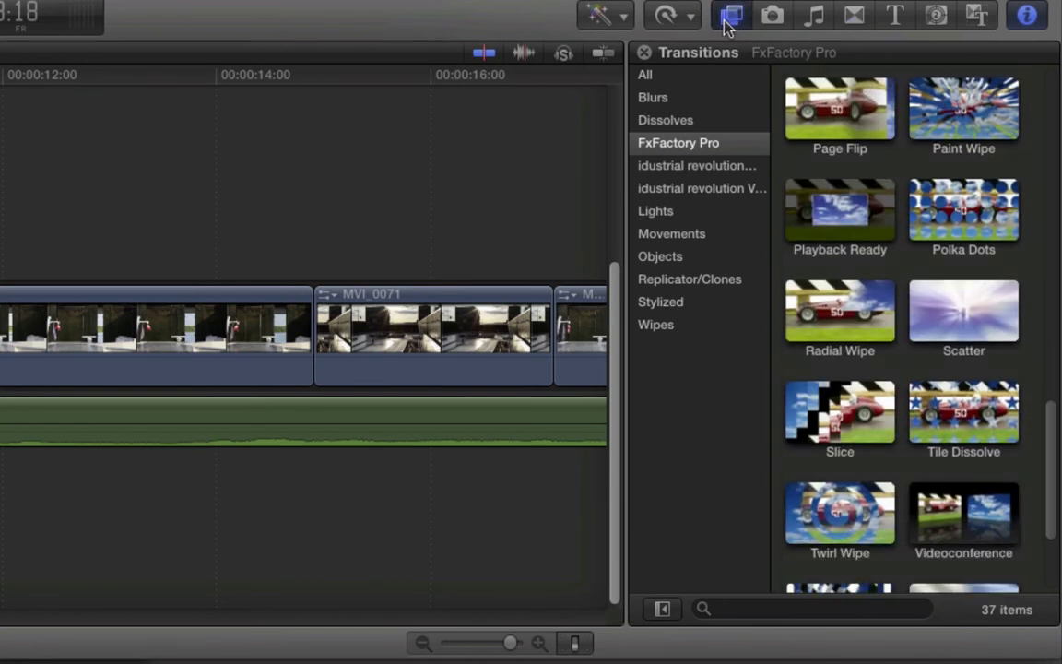
key("Delete")
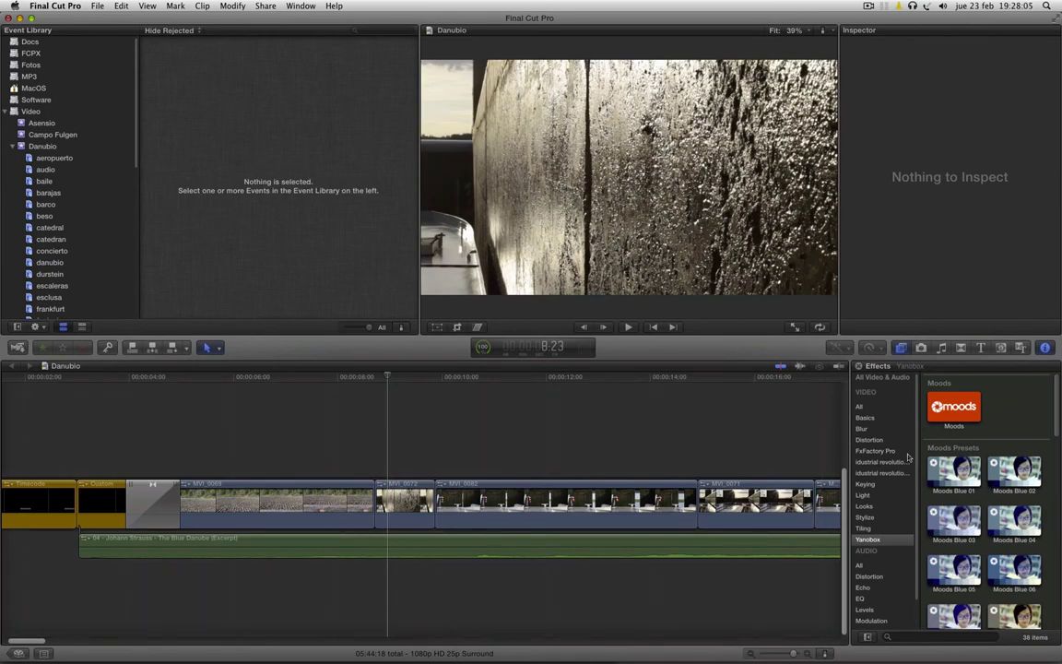
left_click(876, 450)
scroll(1057, 398, "down", 5)
left_click_drag(1057, 398, 1057, 548)
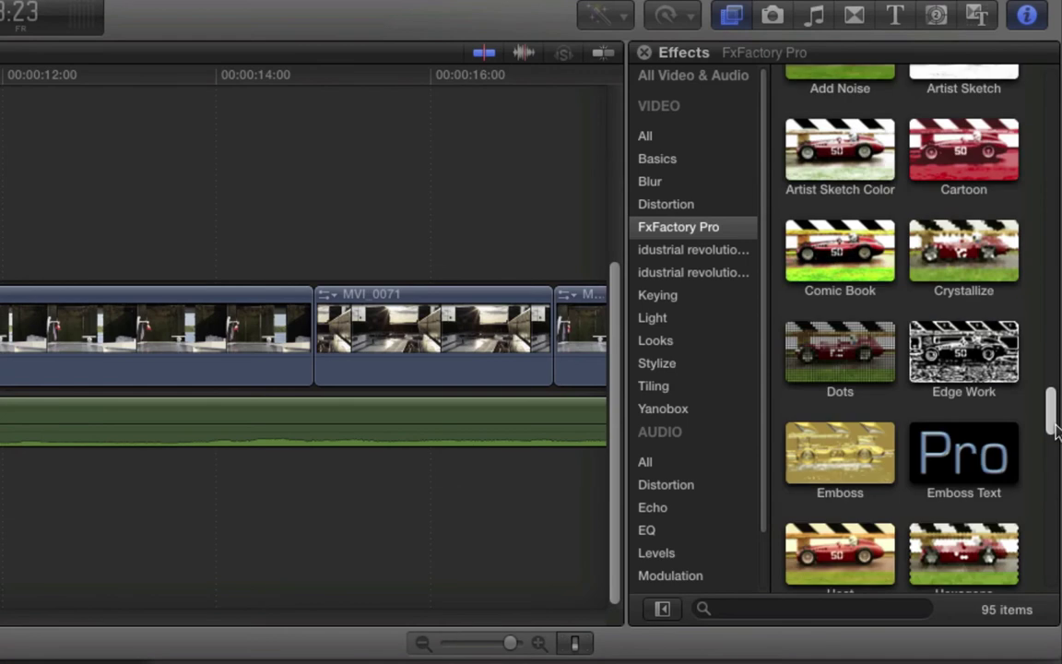
left_click_drag(1058, 548, 1059, 563)
left_click_drag(1054, 458, 1051, 433)
Search 'vintage', apply Vintage TV to MVI_0072, preview it, then clear the search
left_click(812, 609)
type("vinta")
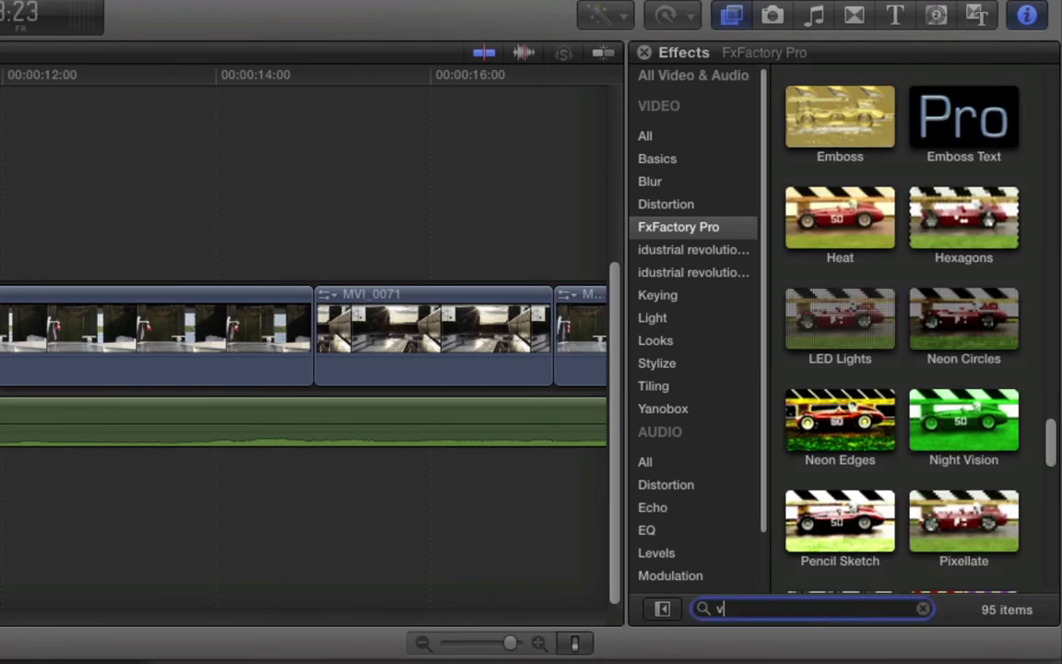
type("ge")
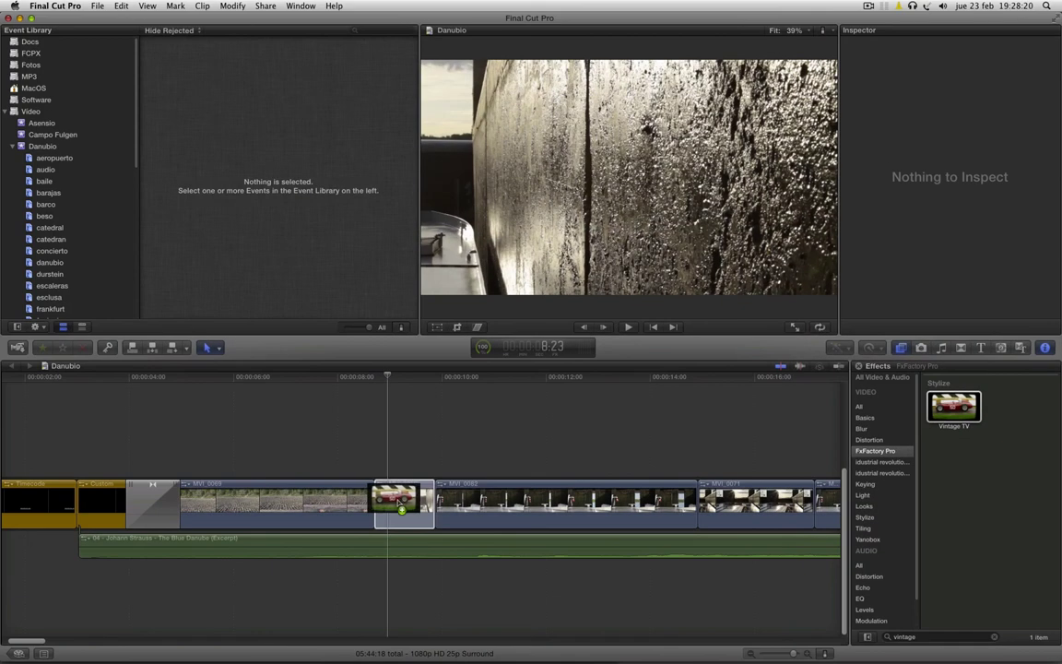
left_click_drag(283, 481, 295, 480)
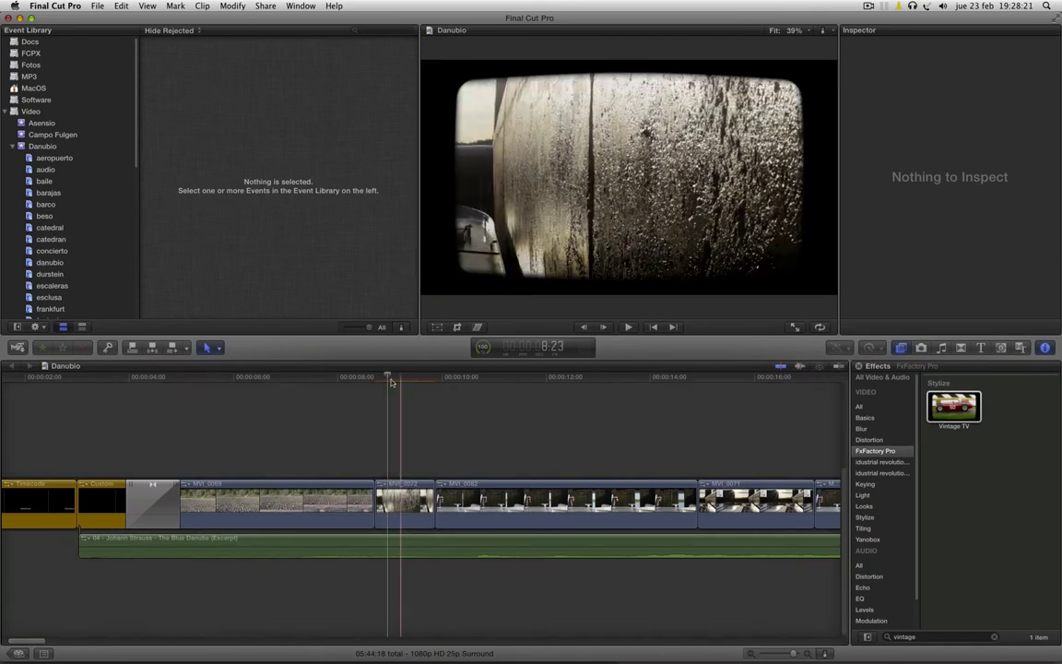
left_click_drag(389, 380, 429, 381)
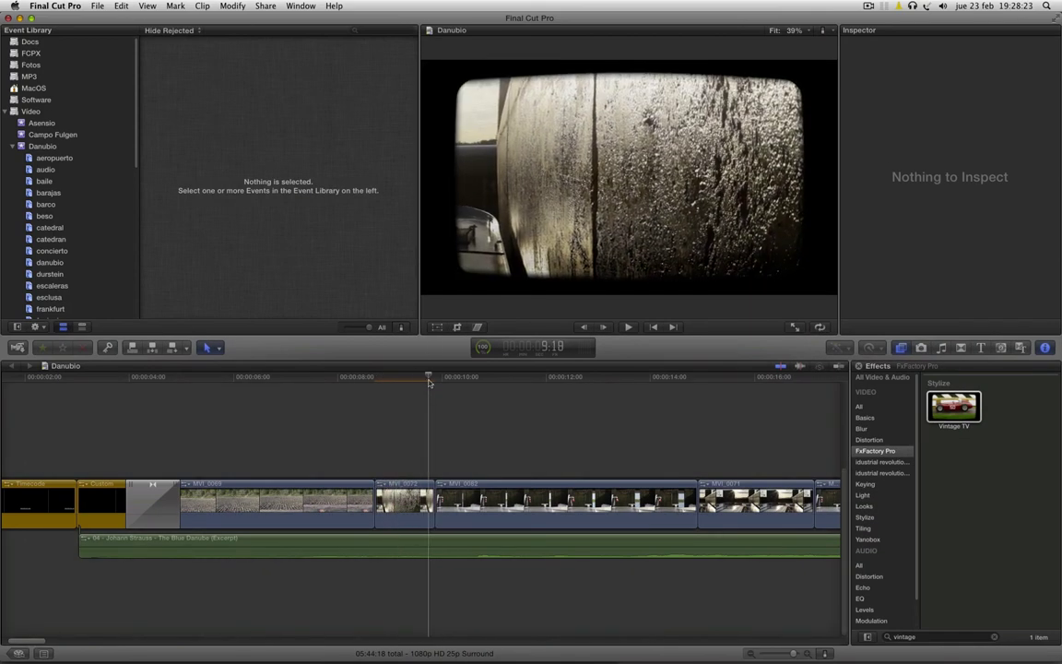
left_click(393, 380)
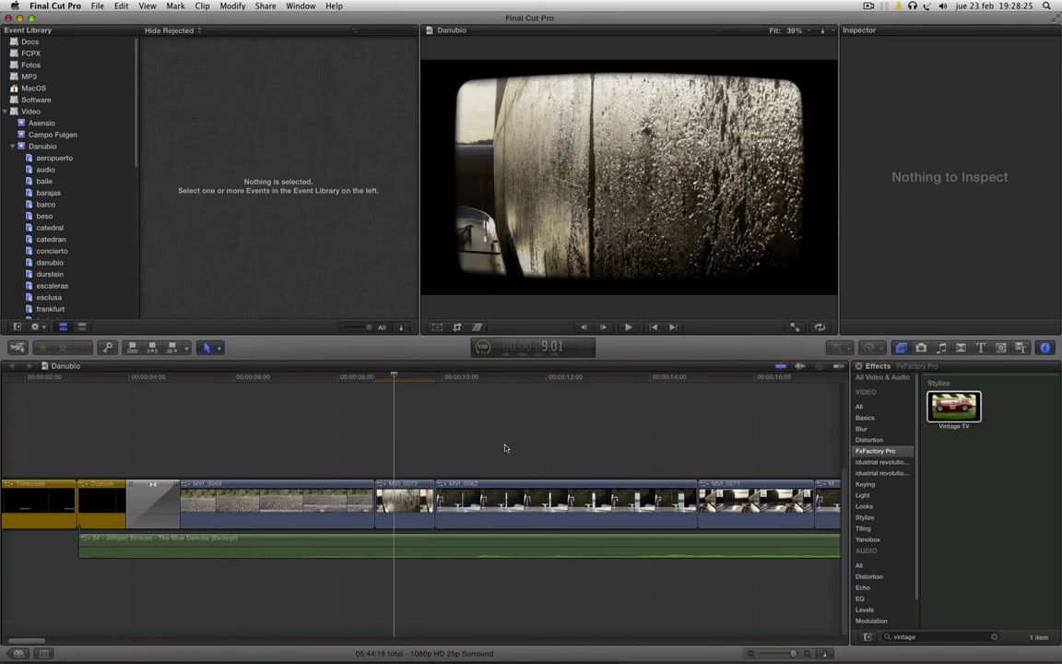
left_click(994, 637)
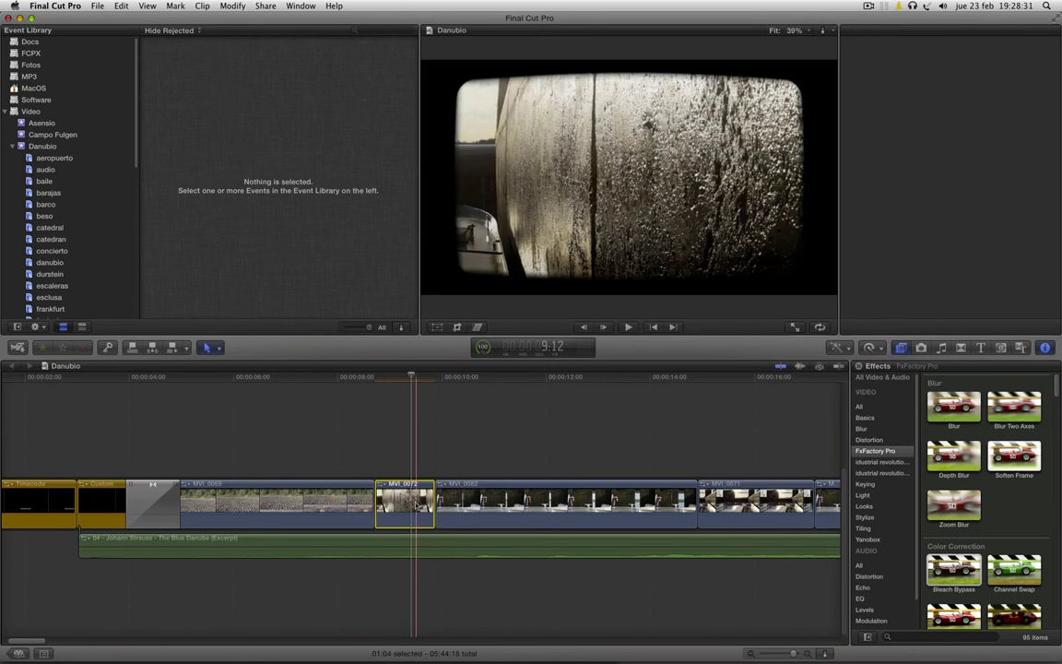
Replace Vintage TV on MVI_0072 with Bleach Bypass, preview it, then delete it
left_click(415, 505)
left_click_drag(893, 84, 403, 507)
left_click_drag(397, 381, 412, 376)
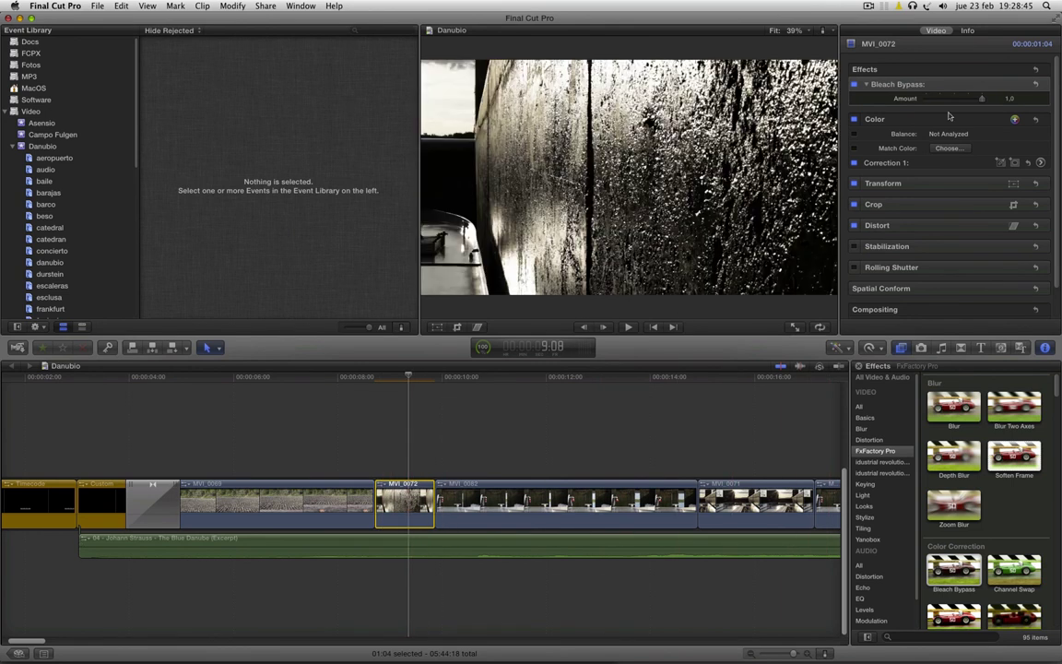
key("Delete")
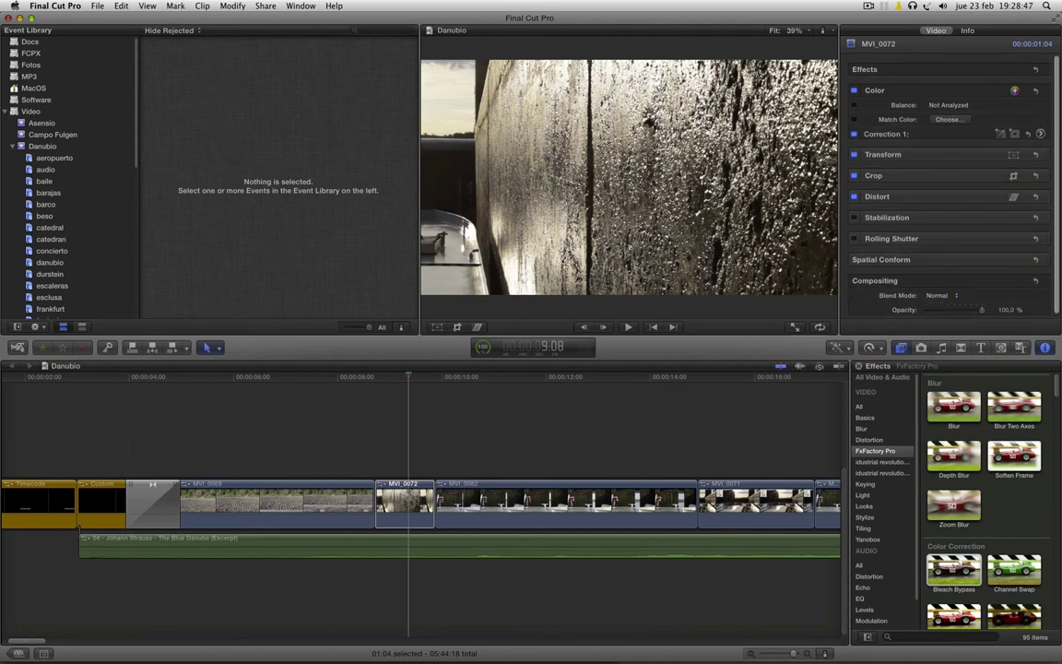
Apply the Color Correction Film Process effect to MVI_0069 and check its Technicolor look
left_click_drag(1057, 392, 1058, 403)
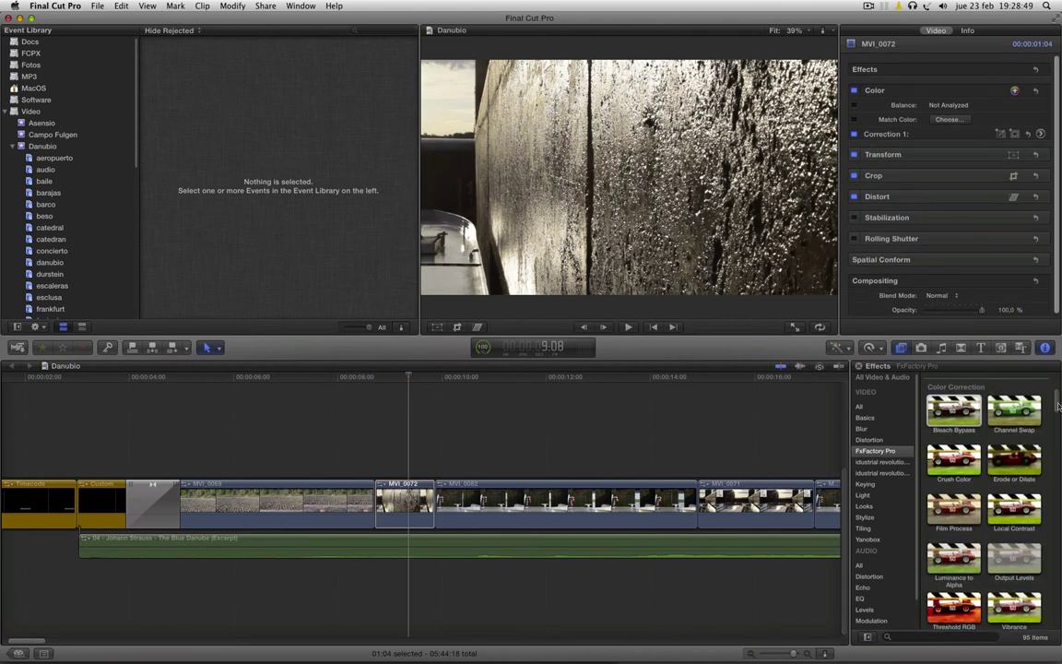
left_click_drag(974, 512, 416, 507)
left_click_drag(409, 378, 239, 379)
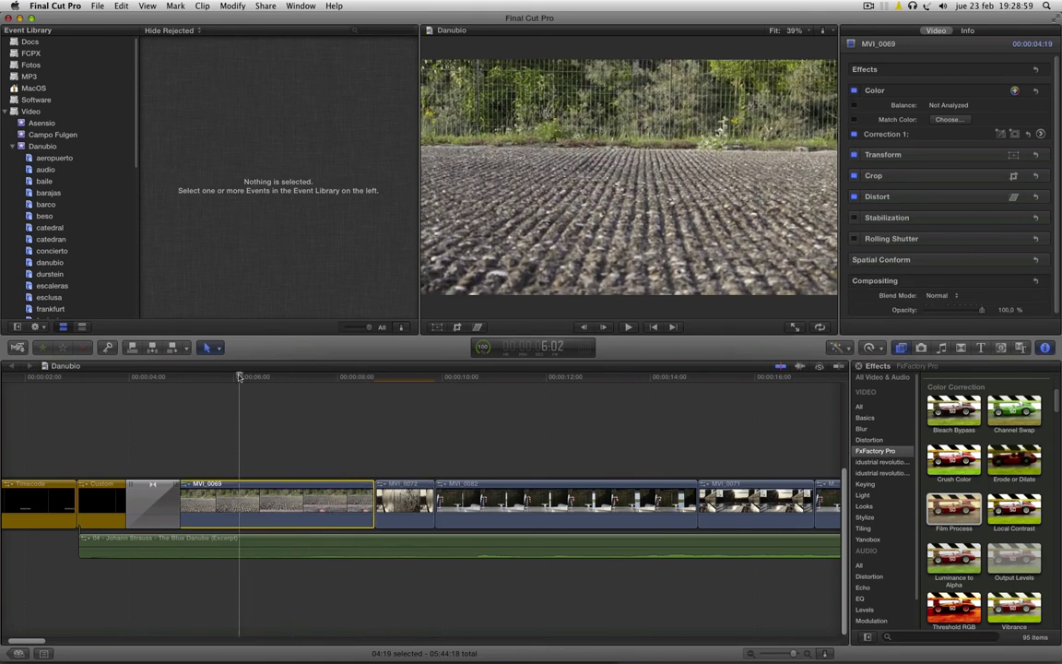
left_click_drag(953, 507, 312, 513)
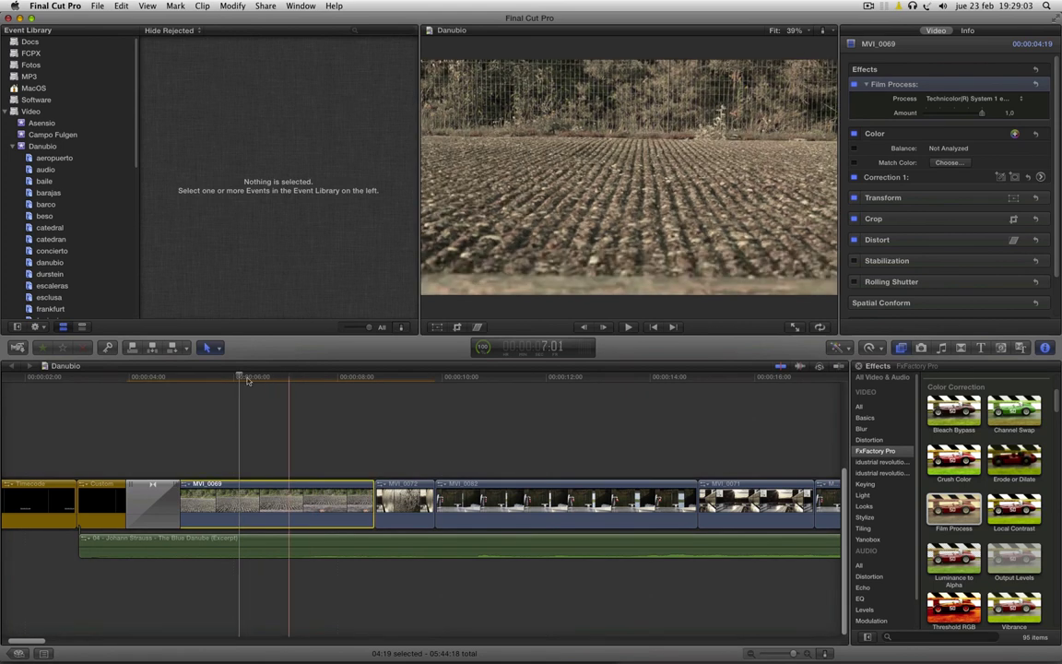
left_click(282, 378)
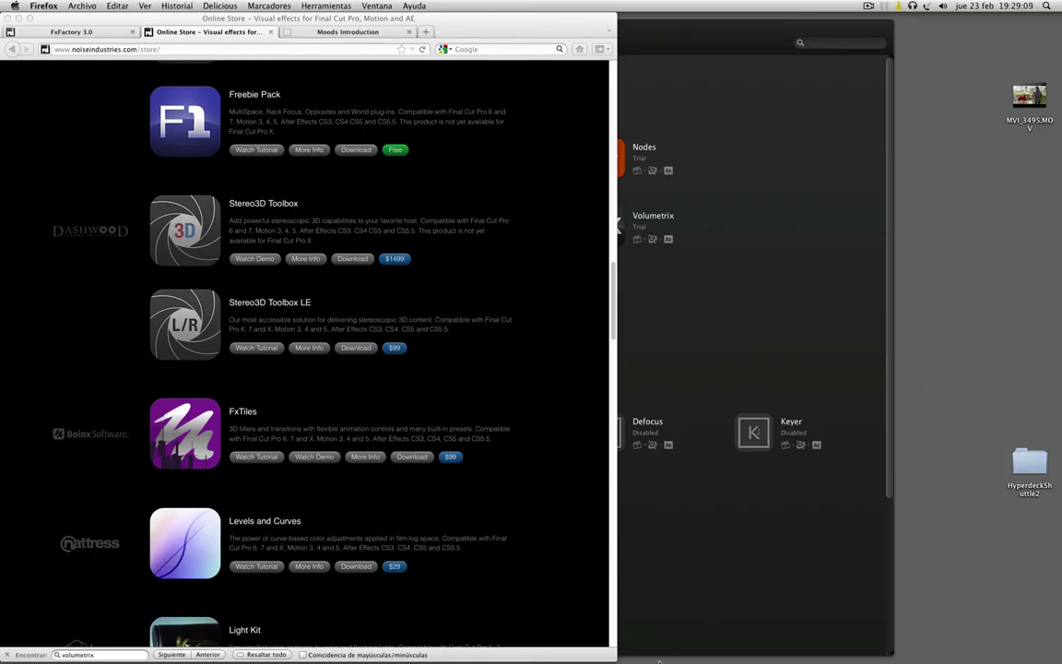
Launch Adobe After Effects CS5 from the Applications stack in the Dock
left_click(762, 636)
left_click(766, 593)
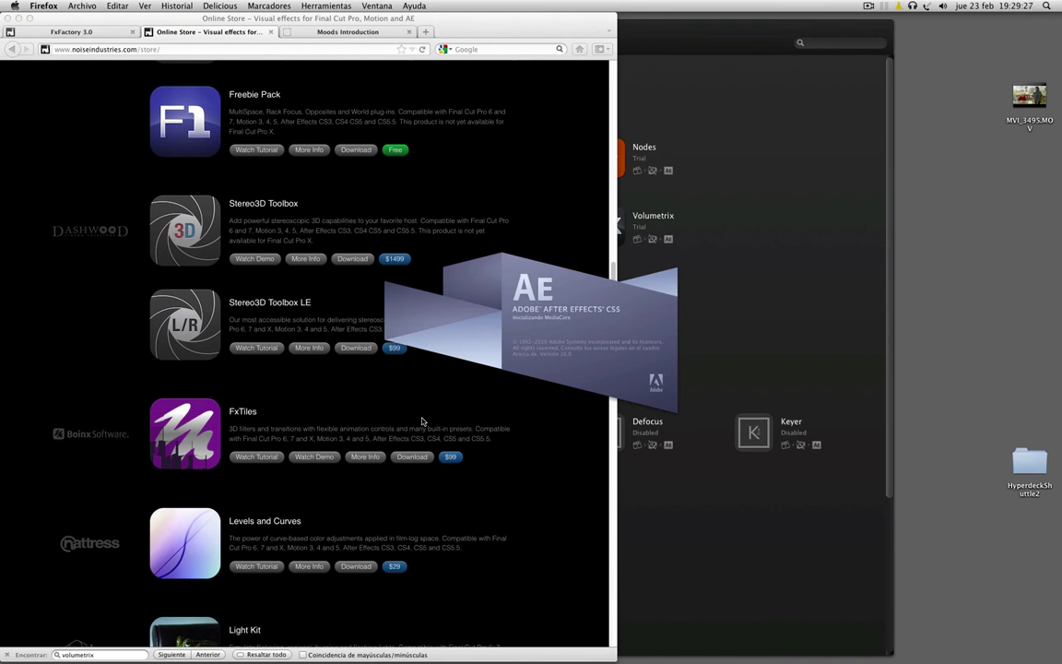
View the FxFactory Pro details page in the FxFactory catalog, then quit FxFactory
left_click(660, 479)
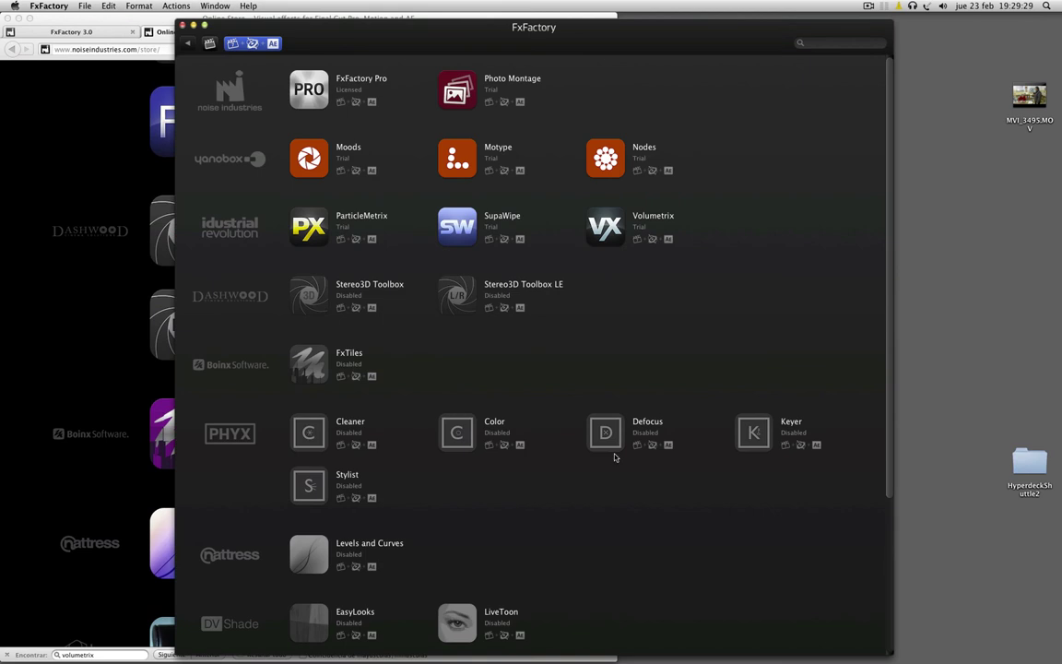
left_click(307, 89)
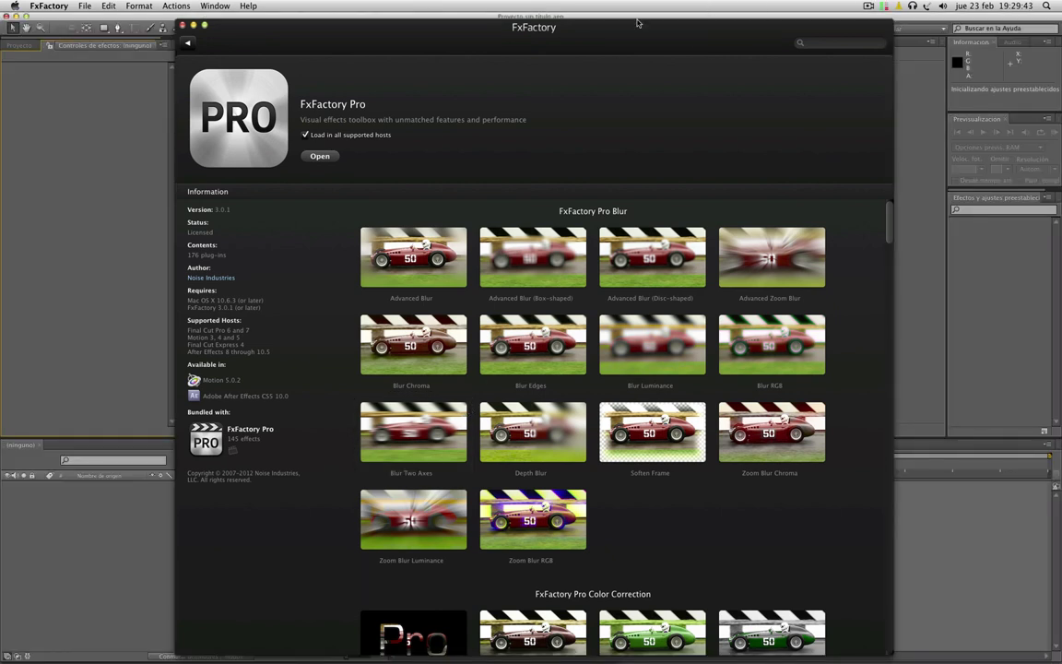
key("super+q")
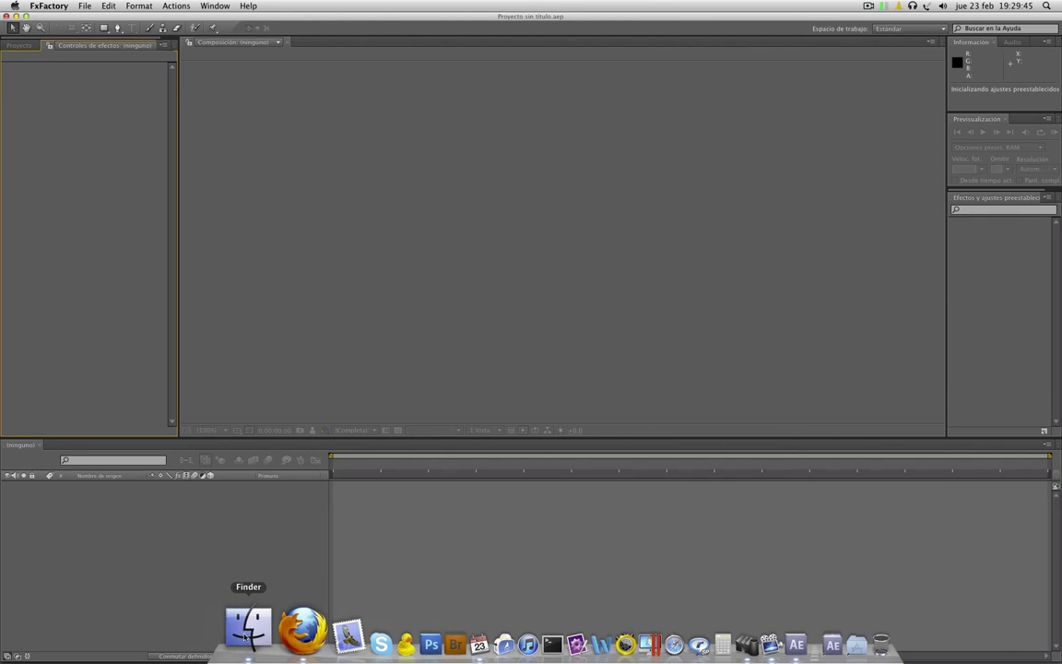
Open a Finder window at Video > Final Cut Events > Danubio > Original Media
left_click(246, 627)
key("super+w")
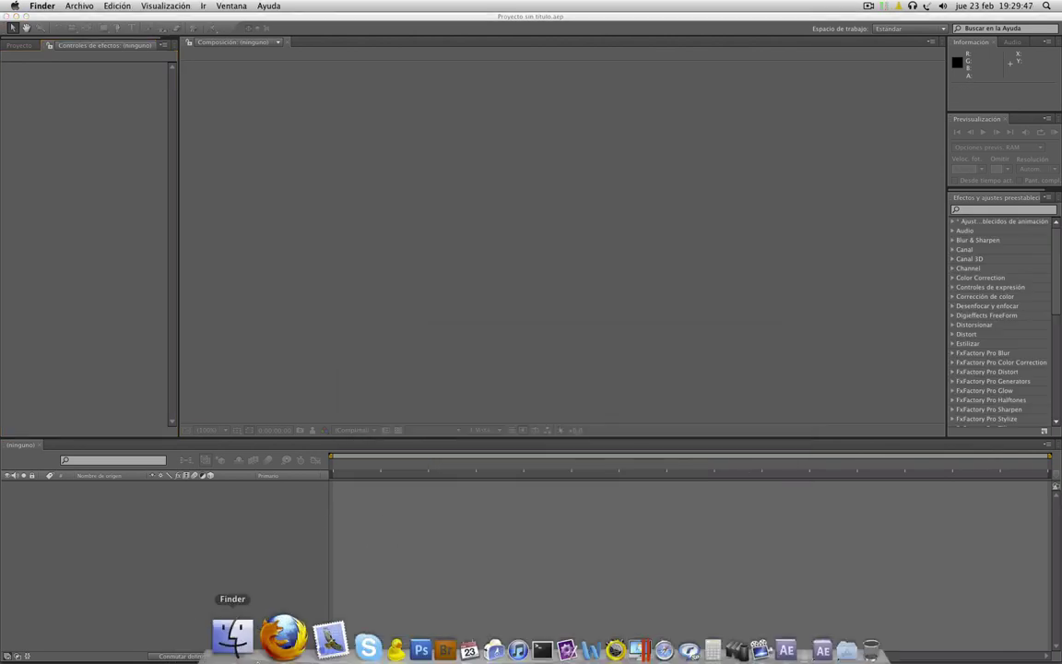
left_click(256, 643)
left_click(399, 517)
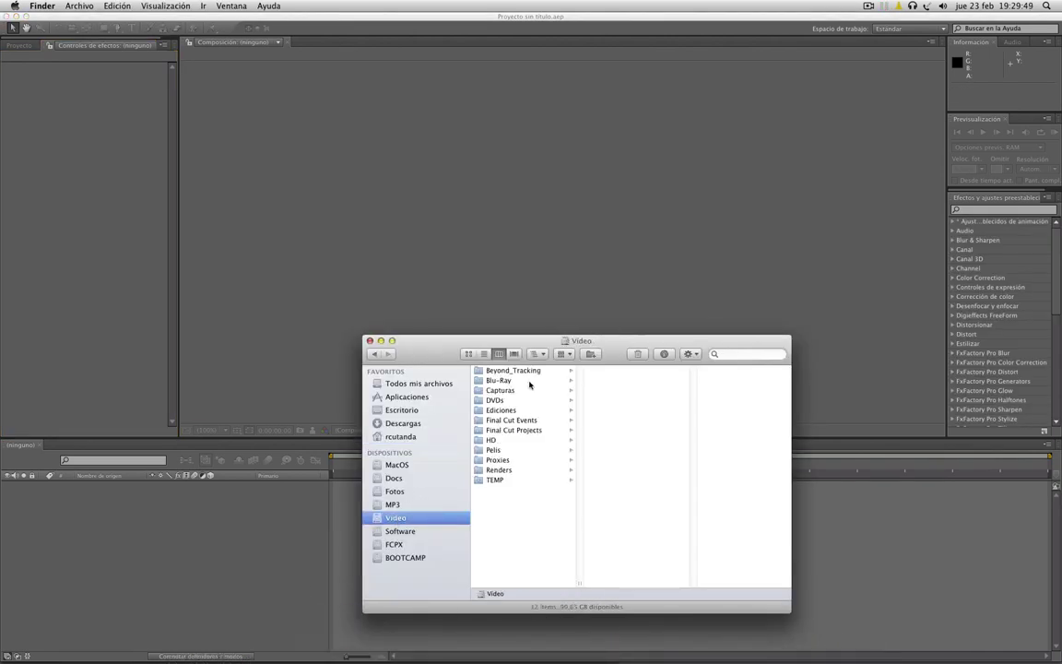
left_click(512, 431)
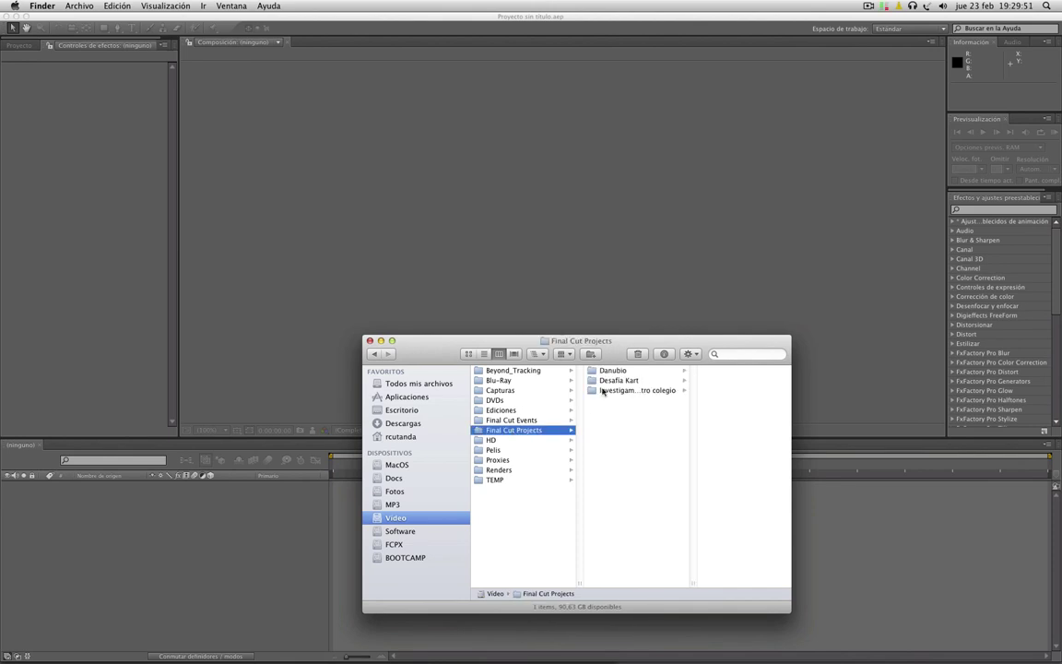
left_click(526, 420)
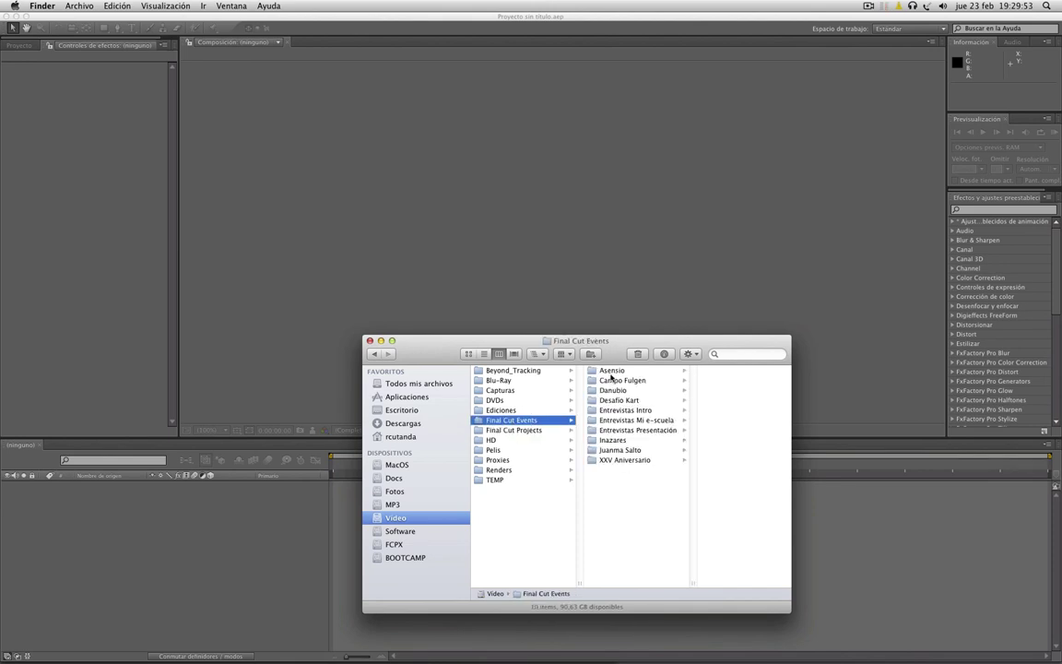
left_click(615, 391)
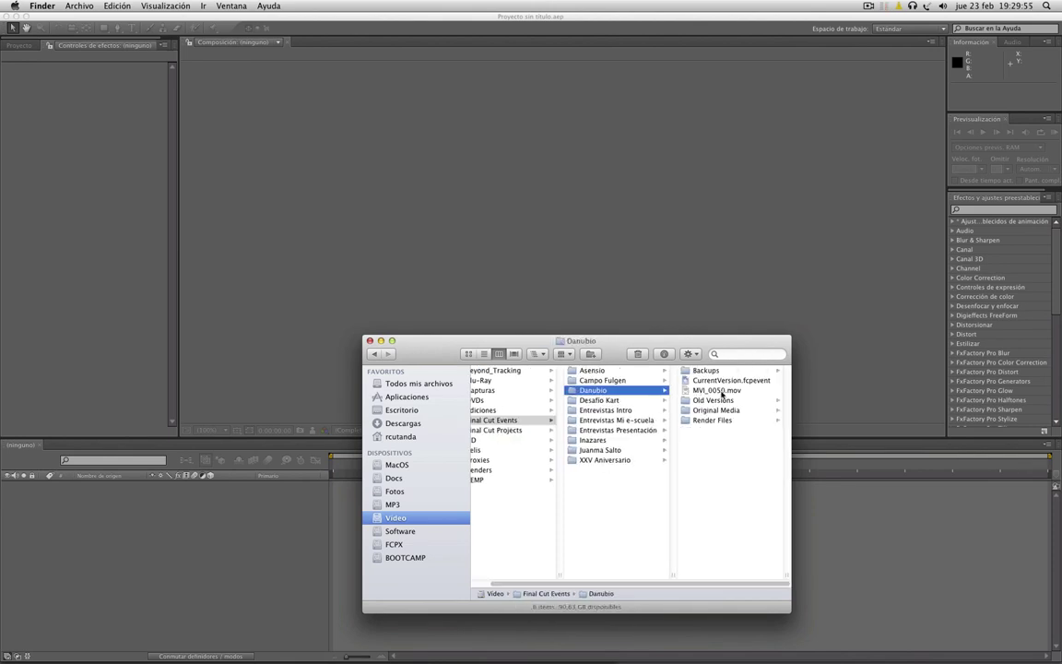
left_click(708, 420)
Import MVI_0071.mov into After Effects and make a new MVI_0071 composition from it
key("Up")
left_click(703, 401)
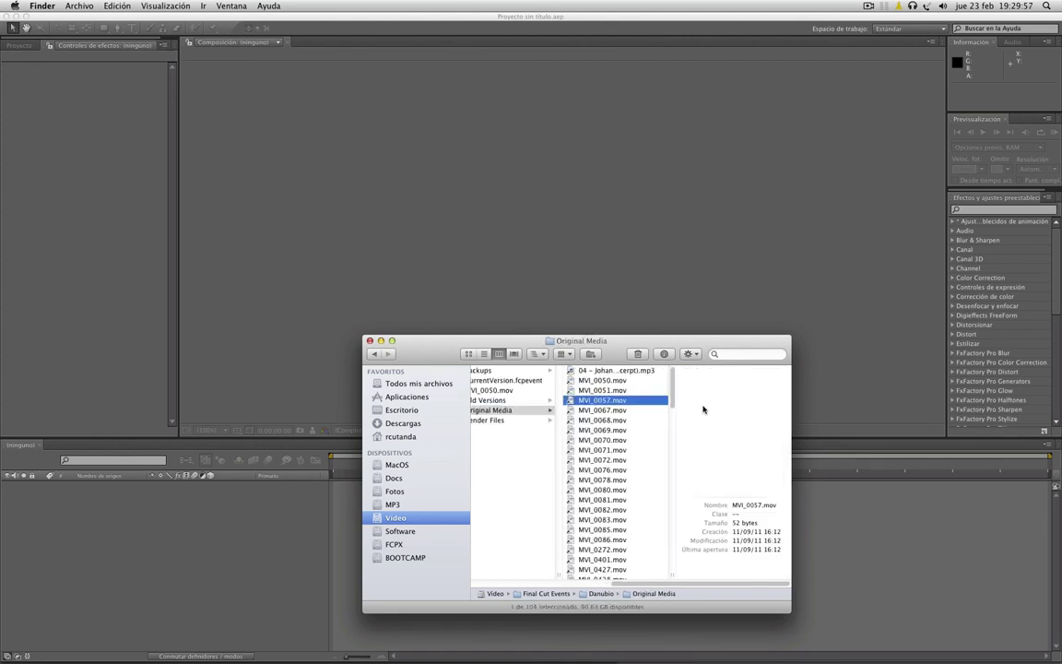
left_click(601, 421)
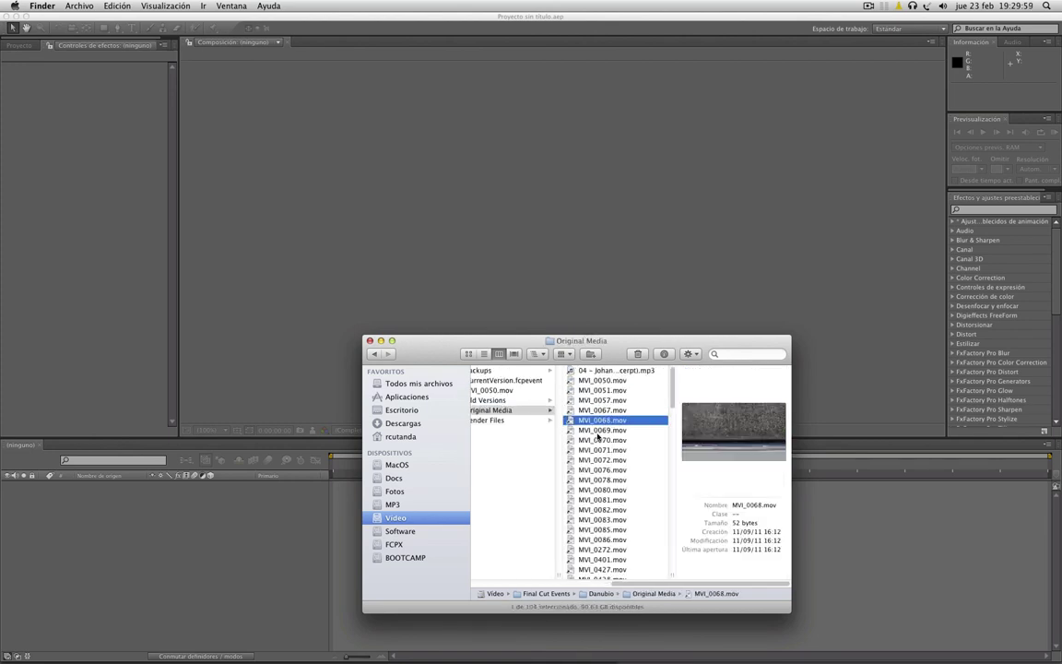
left_click(599, 440)
left_click(605, 450)
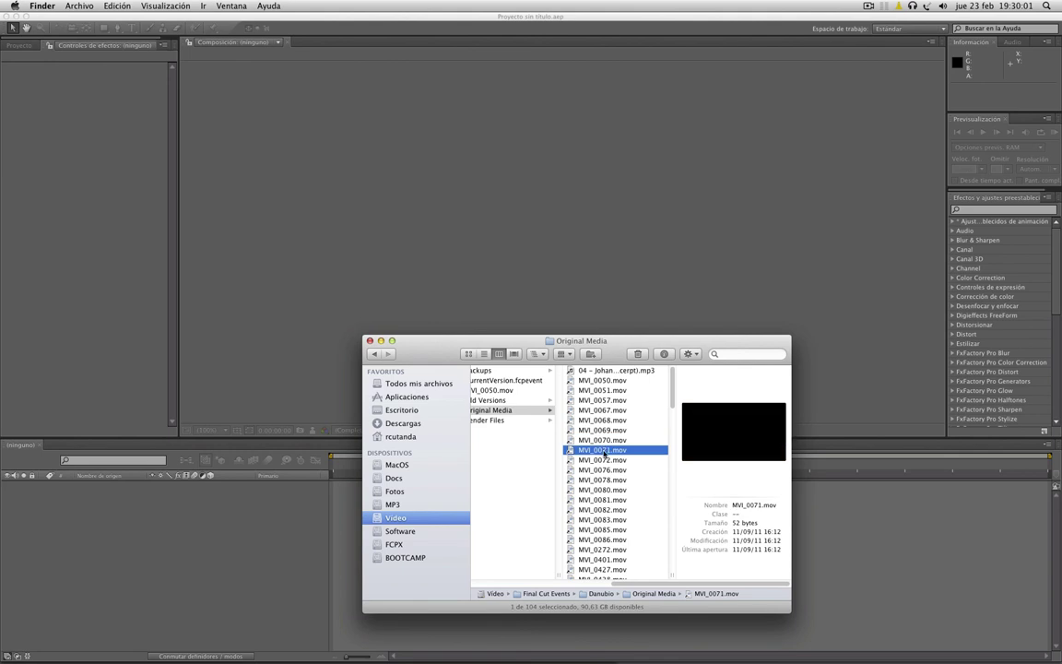
left_click_drag(598, 454, 100, 192)
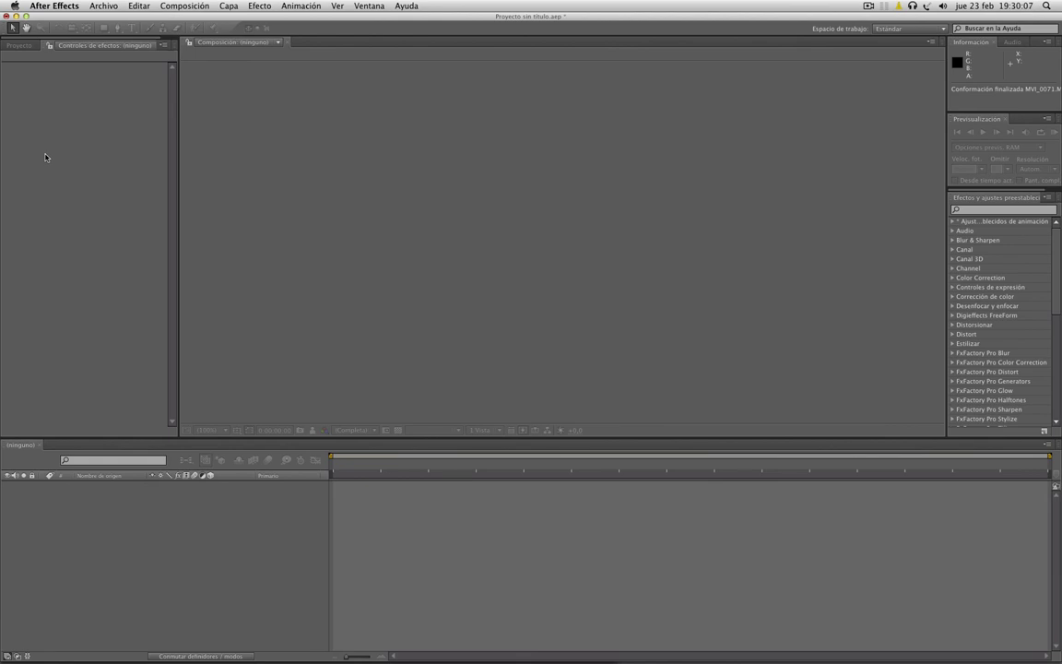
left_click(13, 45)
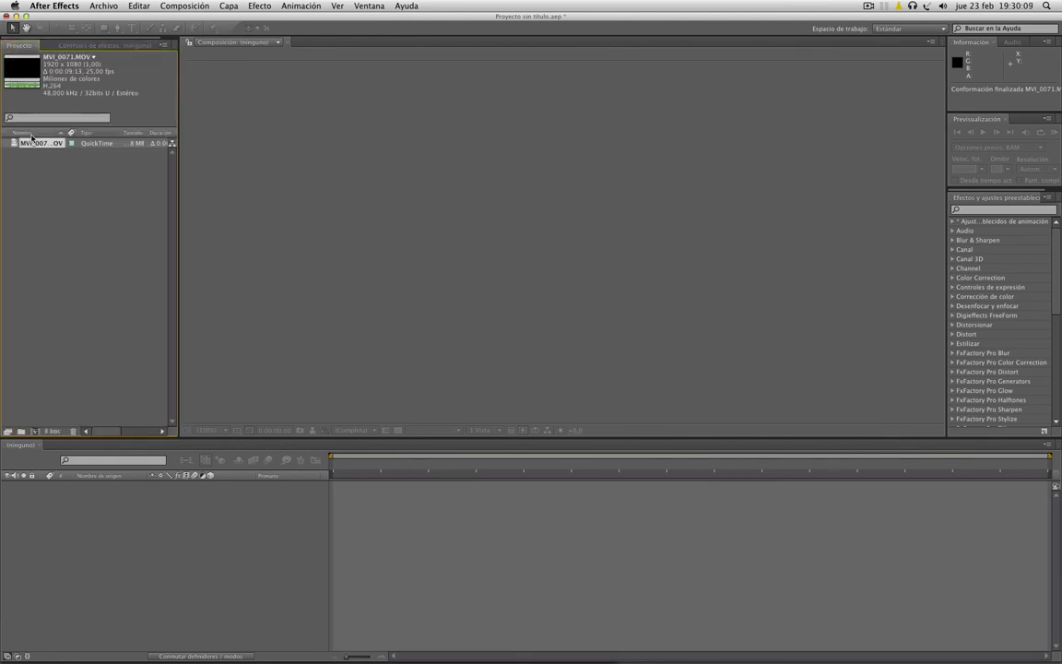
left_click_drag(32, 138, 35, 430)
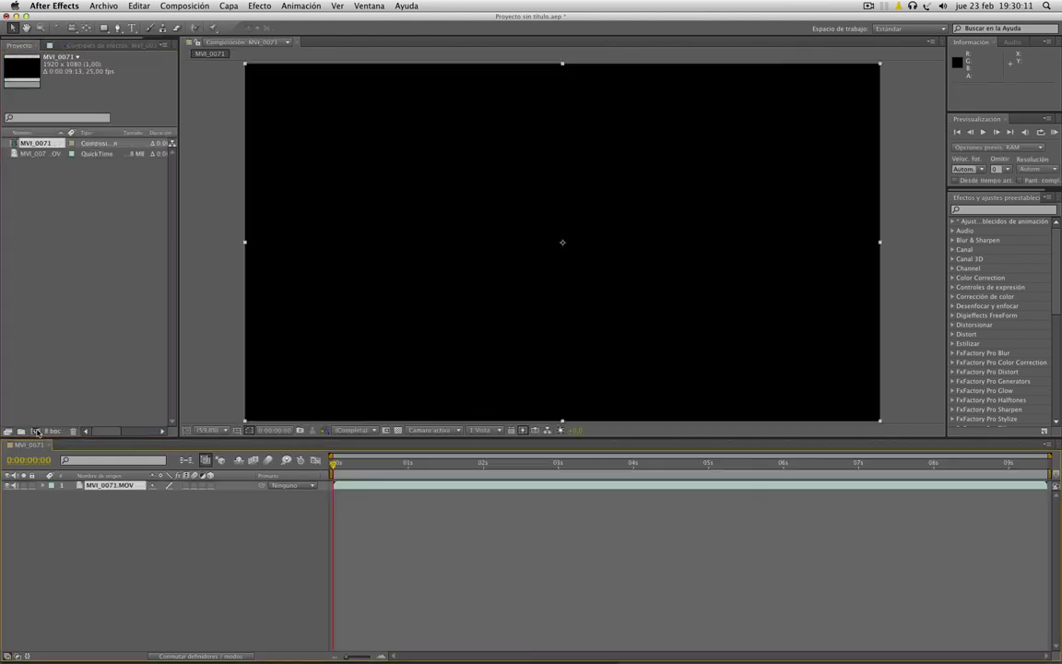
left_click(280, 6)
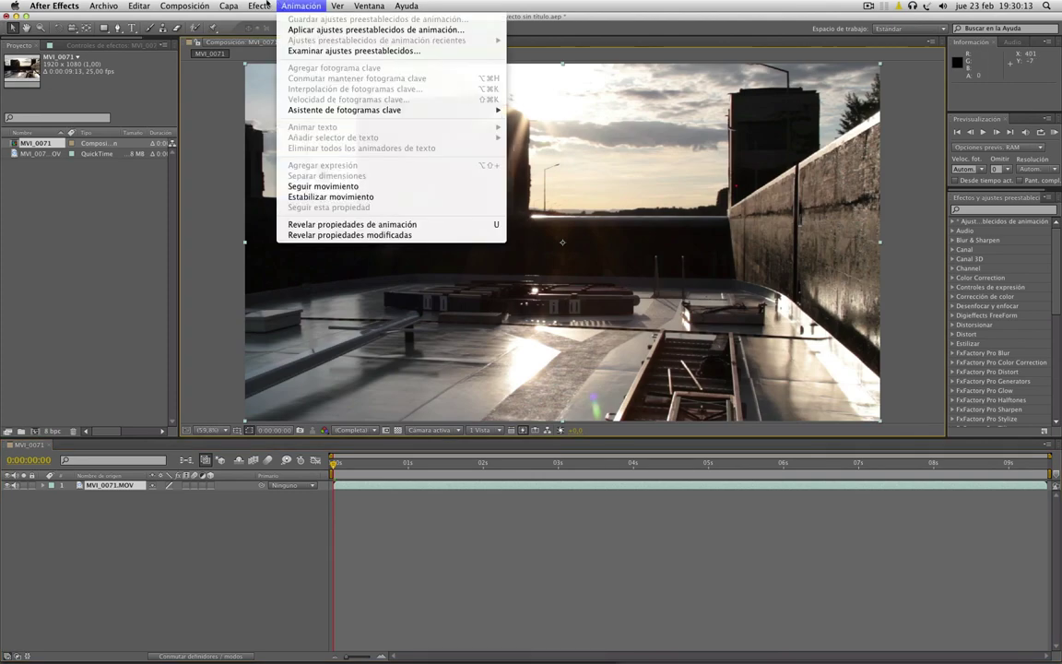
mouse_move(259, 5)
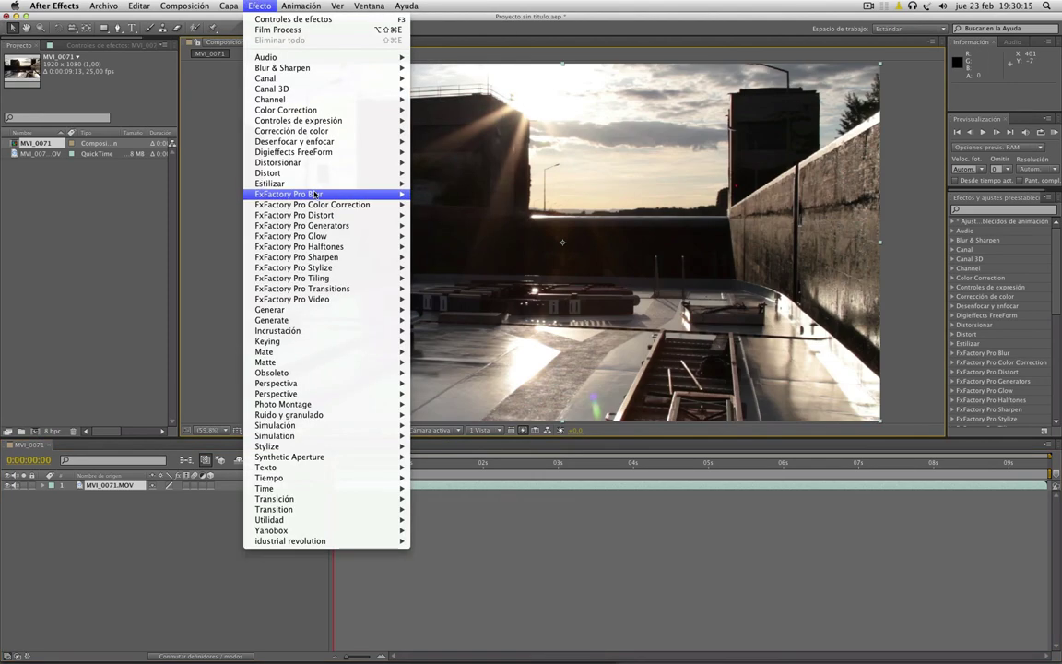
mouse_move(315, 195)
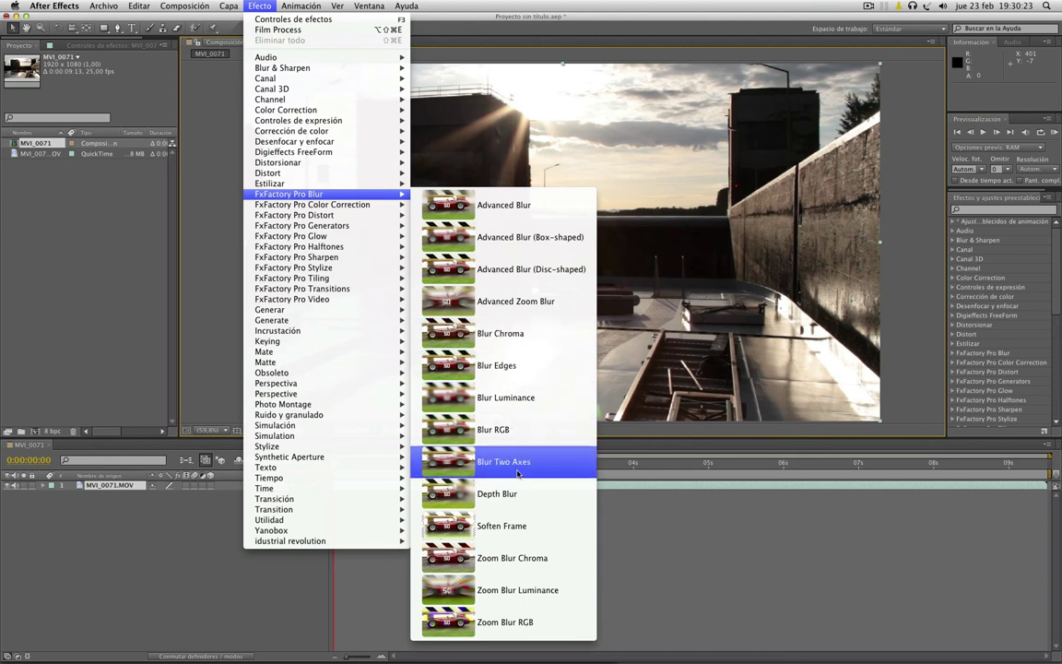
mouse_move(388, 236)
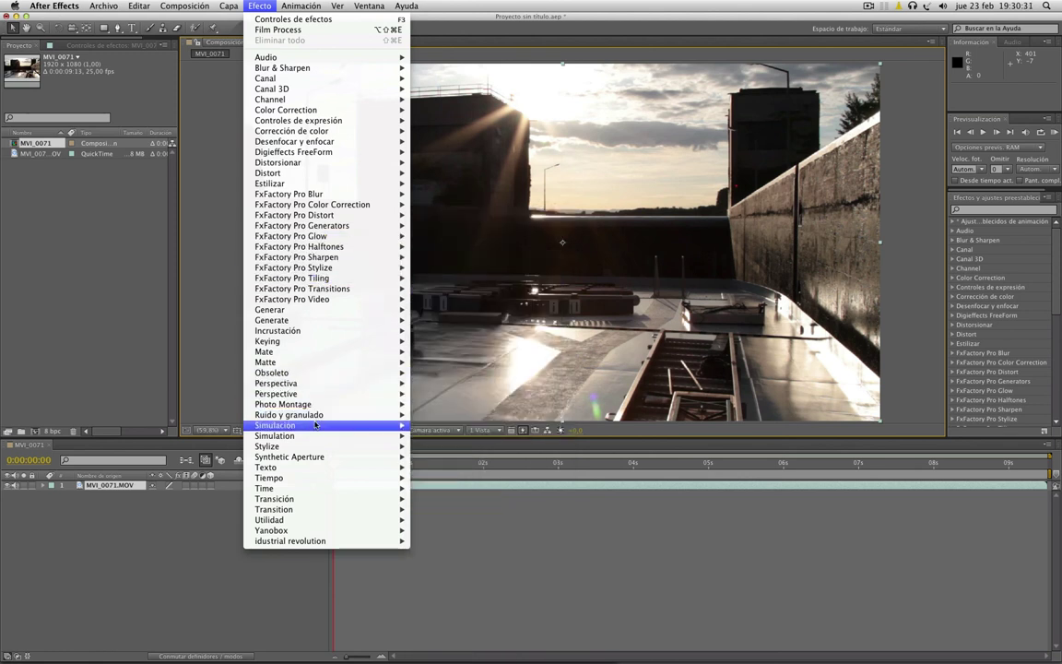
mouse_move(312, 491)
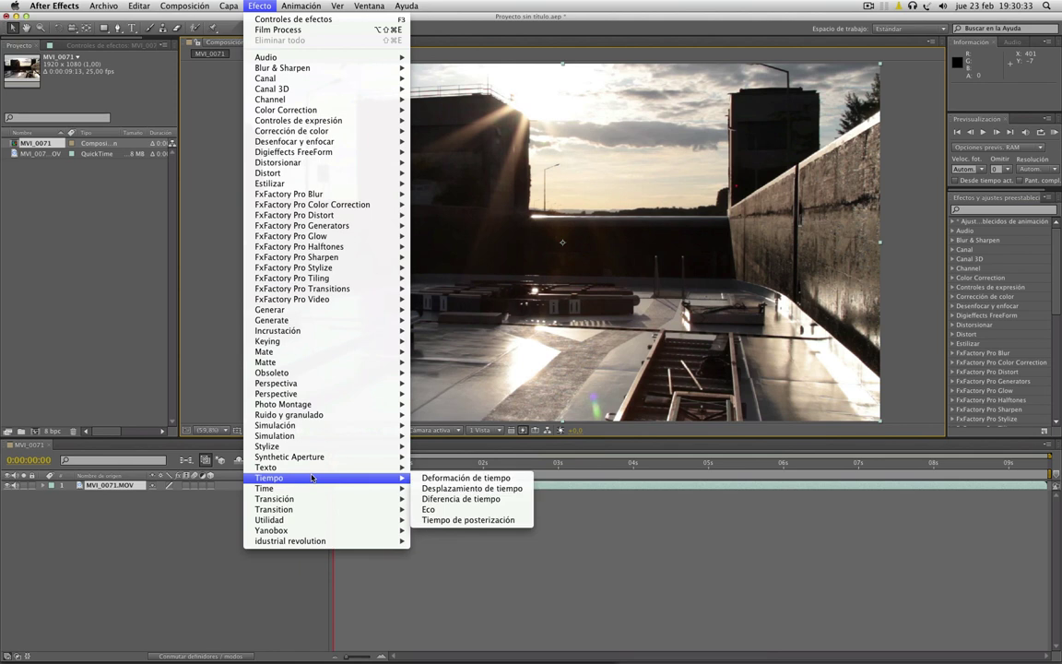
mouse_move(313, 530)
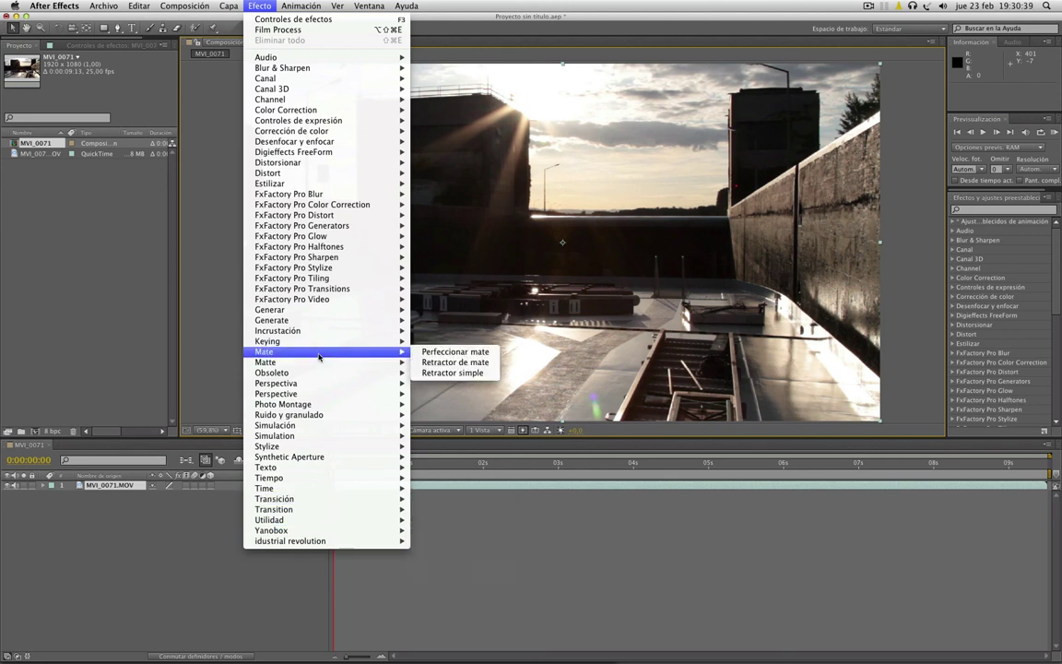
mouse_move(322, 442)
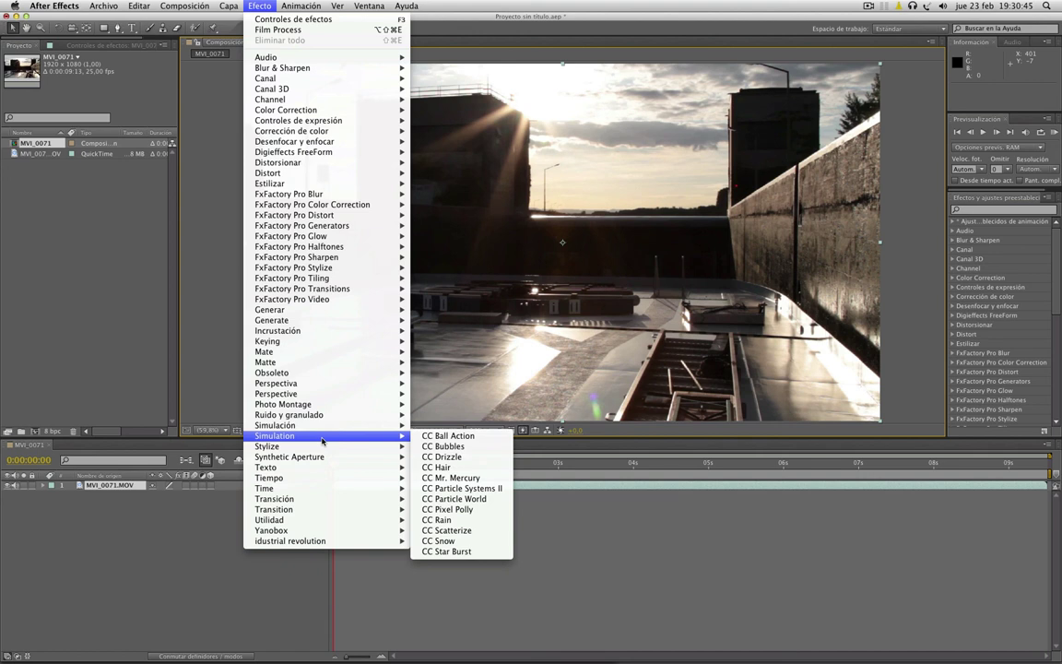
mouse_move(315, 236)
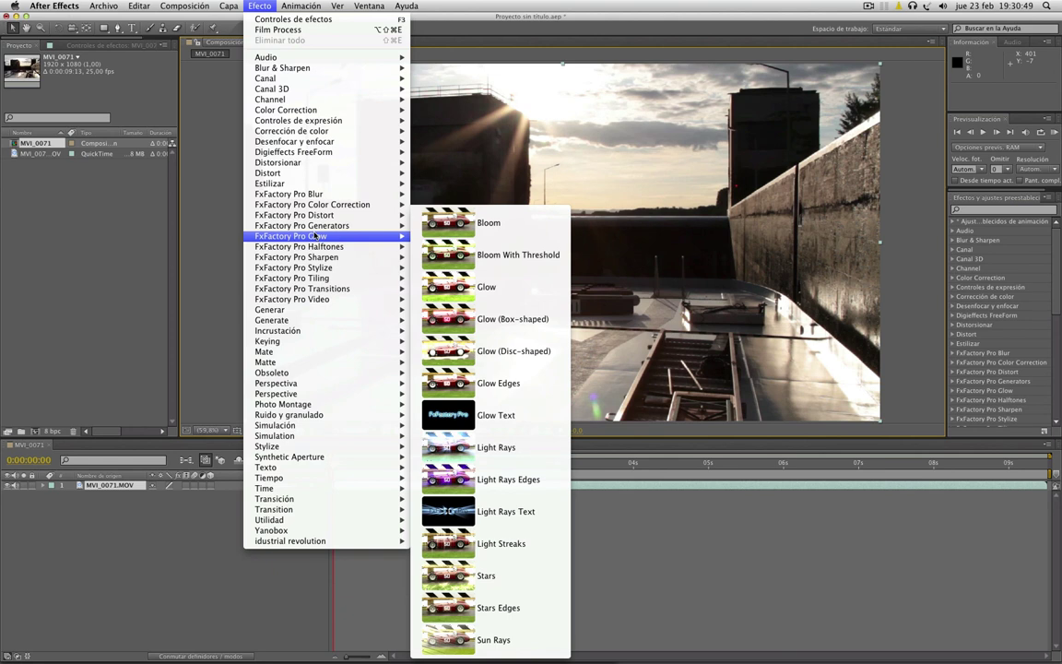
left_click(238, 198)
mouse_move(645, 657)
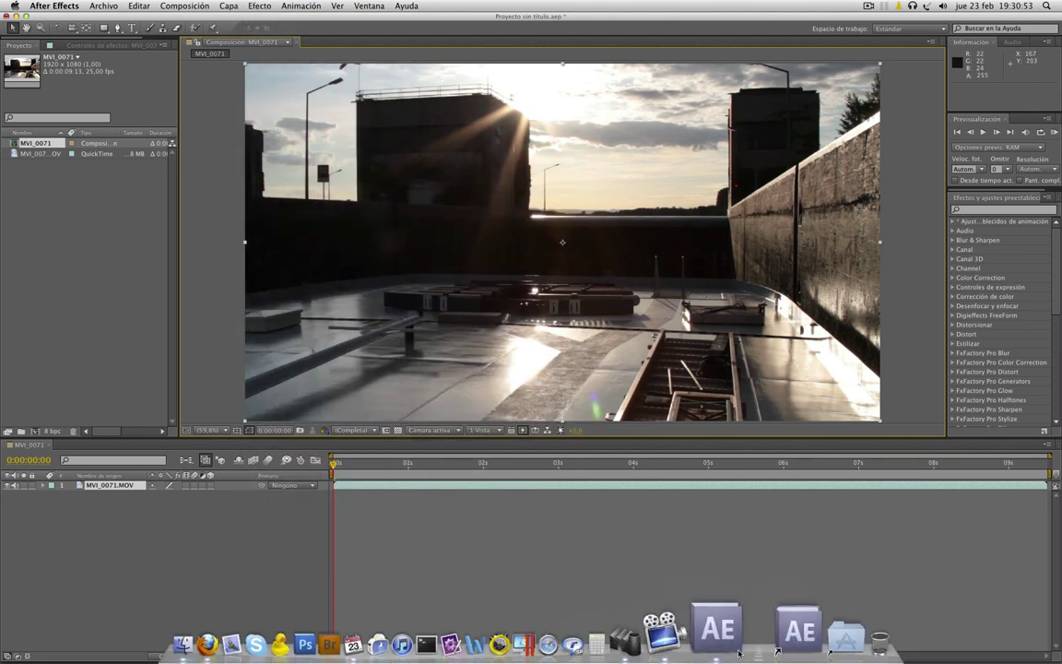
Quit After Effects from its Dock icon, discarding the unsaved project changes
right_click(707, 644)
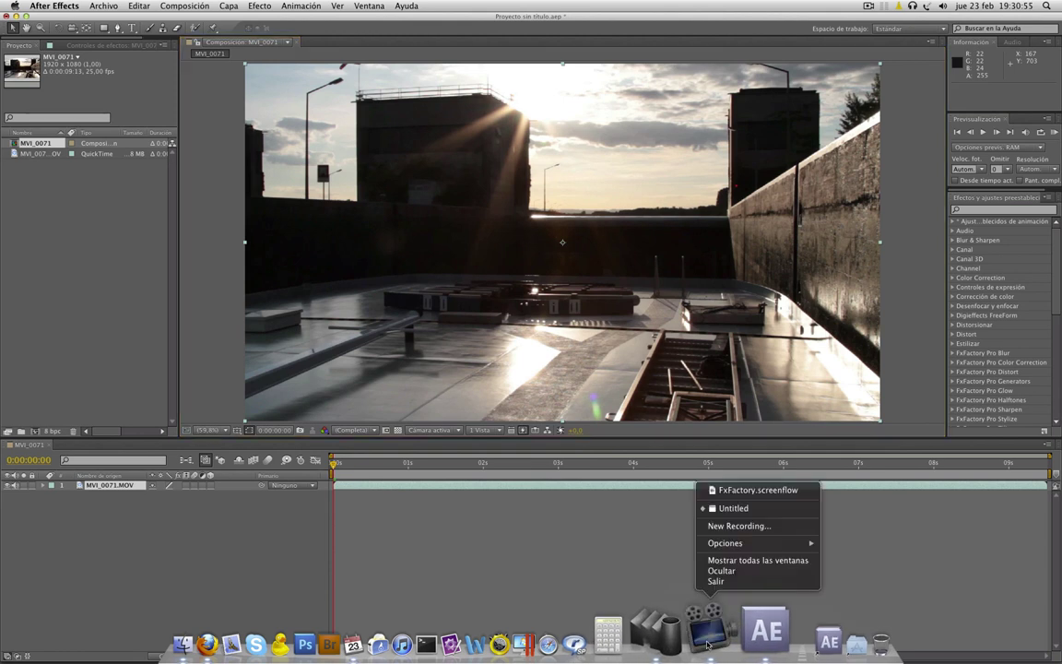
key("Escape")
right_click(730, 618)
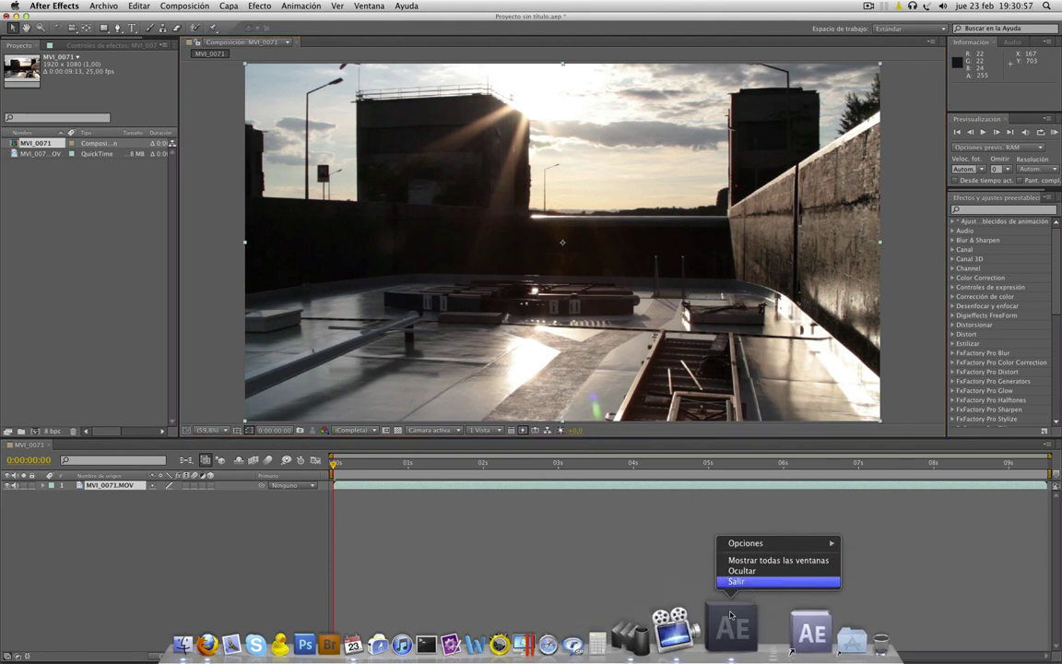
left_click(736, 581)
key("super+d")
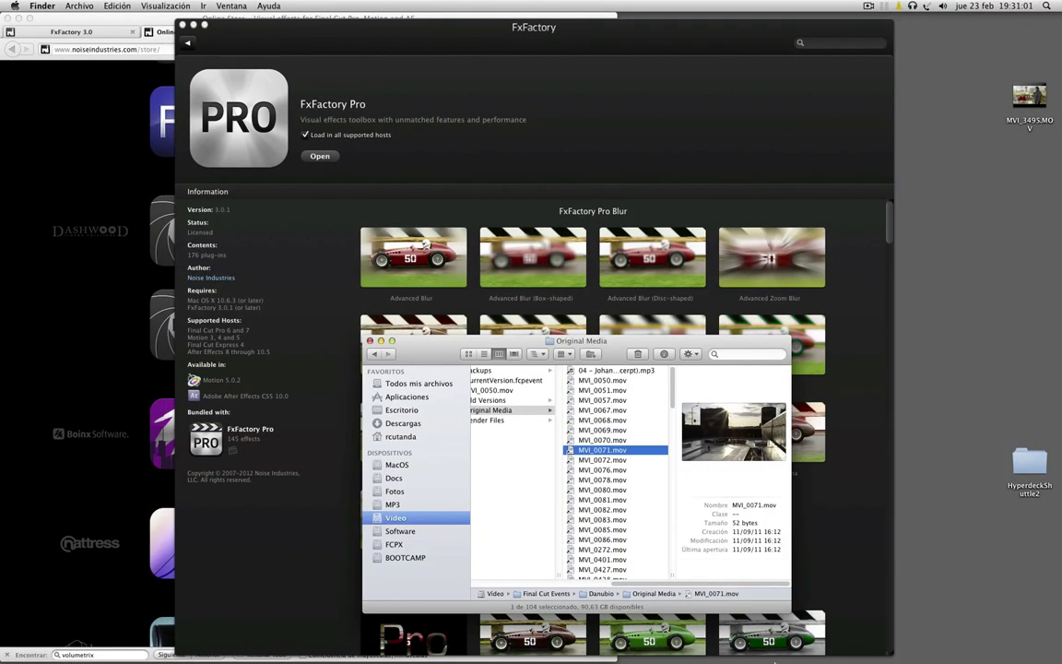
Move the Finder window off to the right and bring FxFactory back to the front
left_click(779, 644)
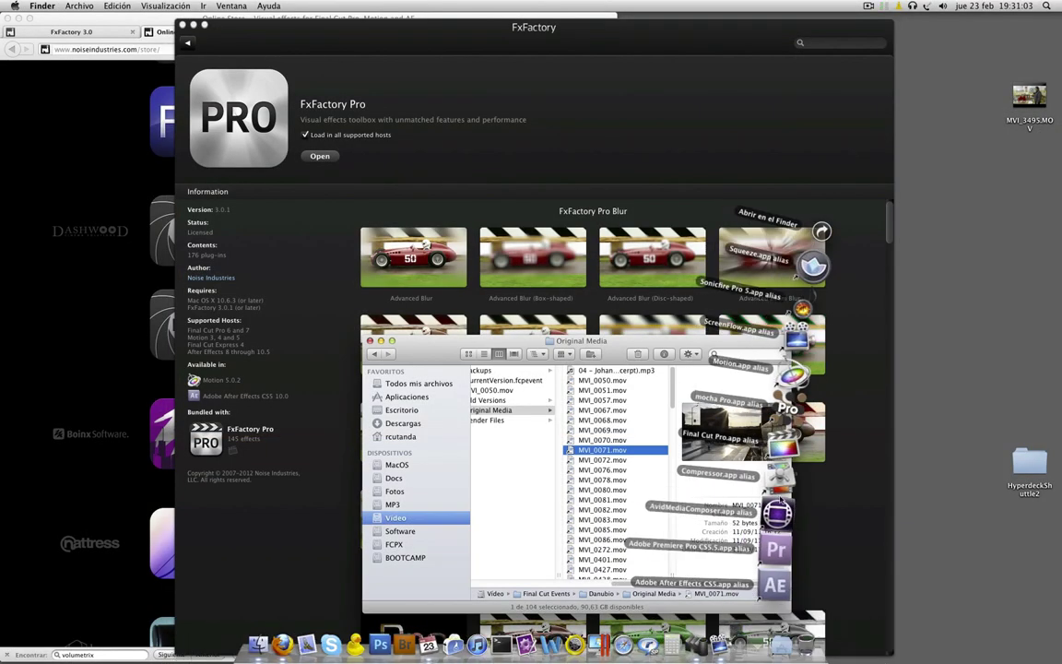
left_click(449, 363)
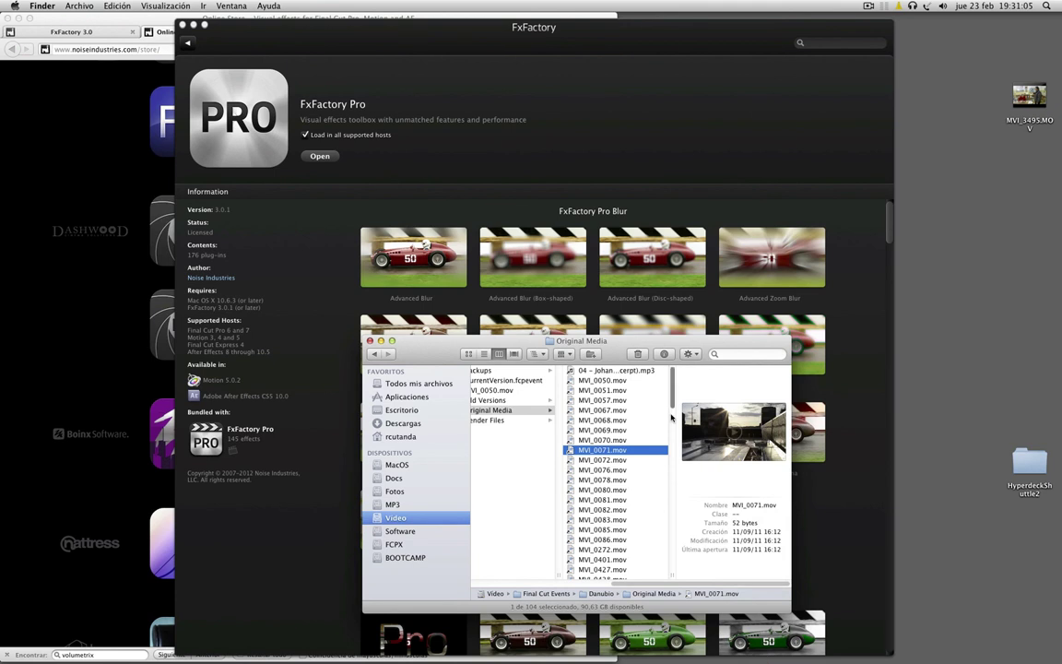
left_click_drag(408, 347, 661, 349)
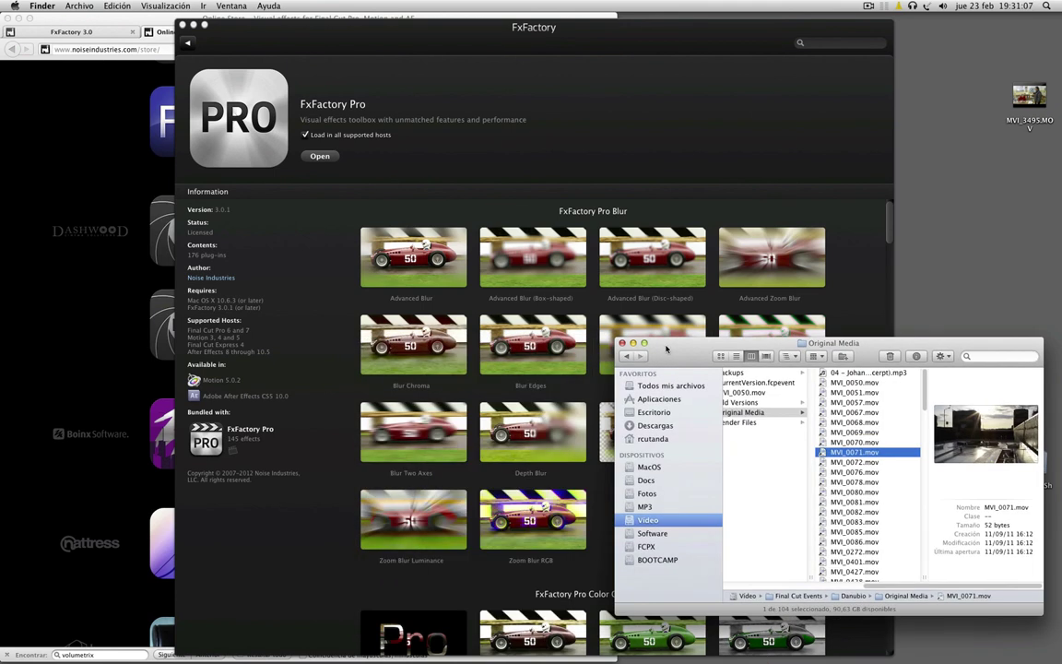
left_click(483, 418)
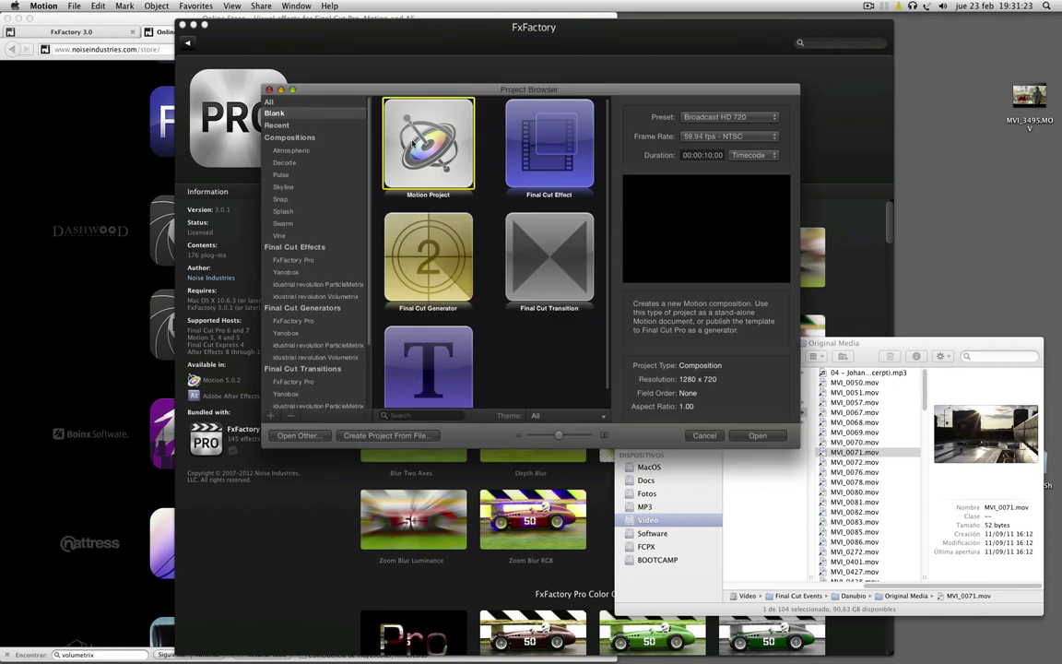
Start a new Motion project with MVI_0071 and apply FxFactory Pro Distort's Channel Geometry filter to it
double_click(413, 144)
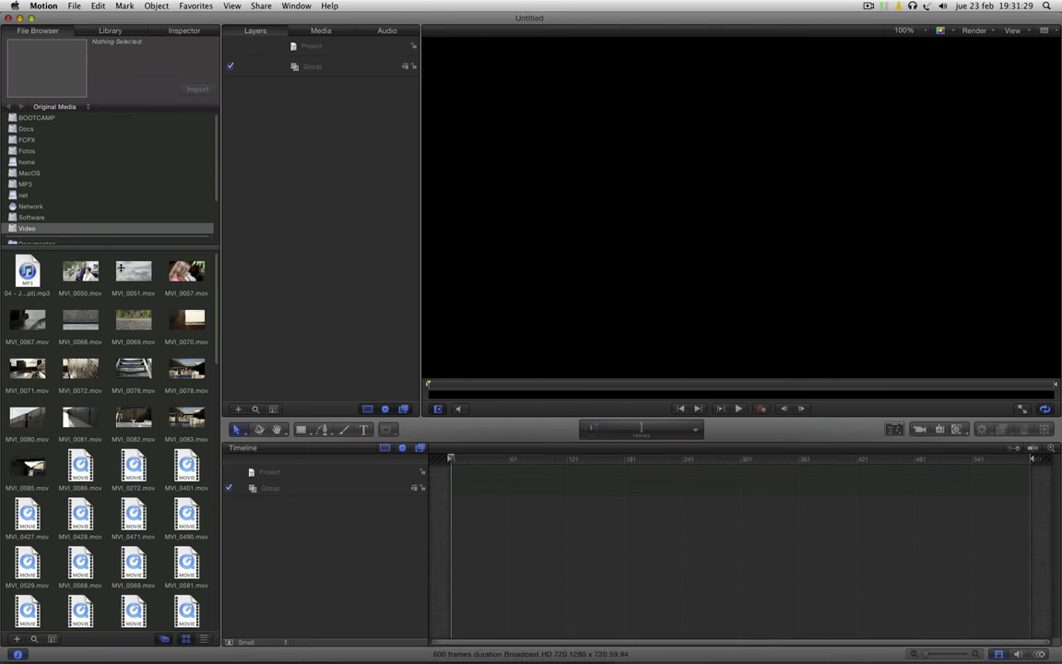
left_click_drag(26, 332, 304, 138)
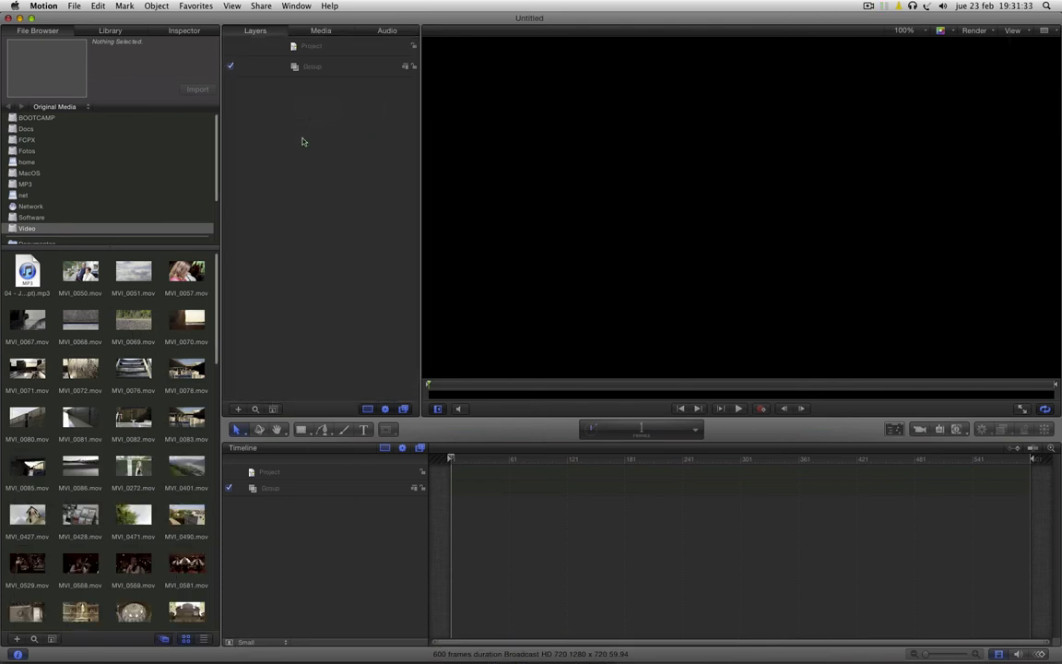
left_click(110, 33)
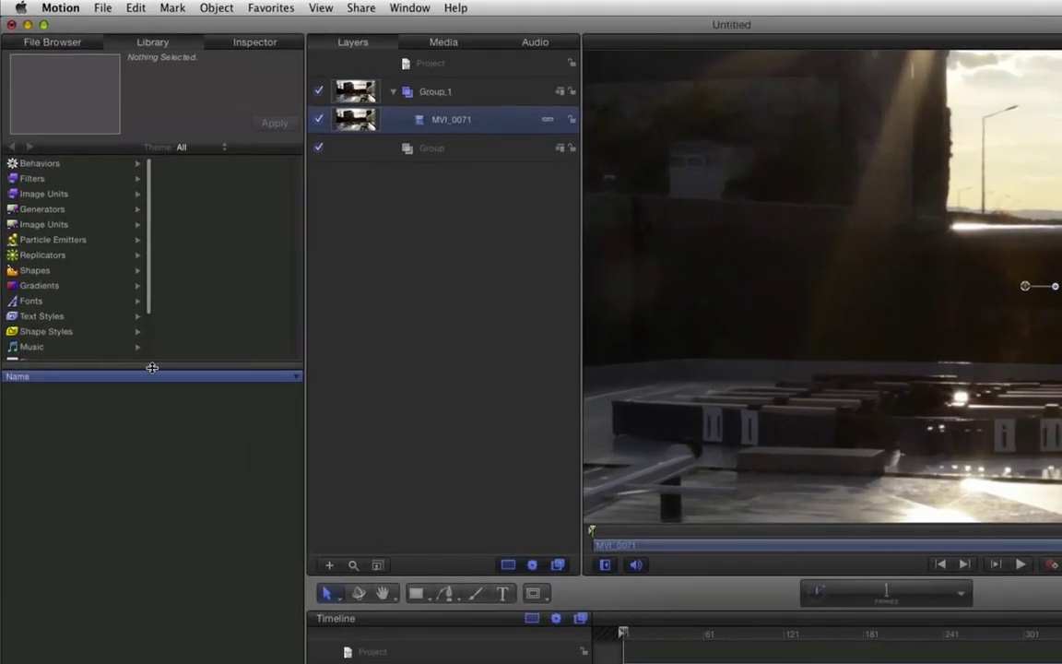
left_click_drag(152, 368, 170, 508)
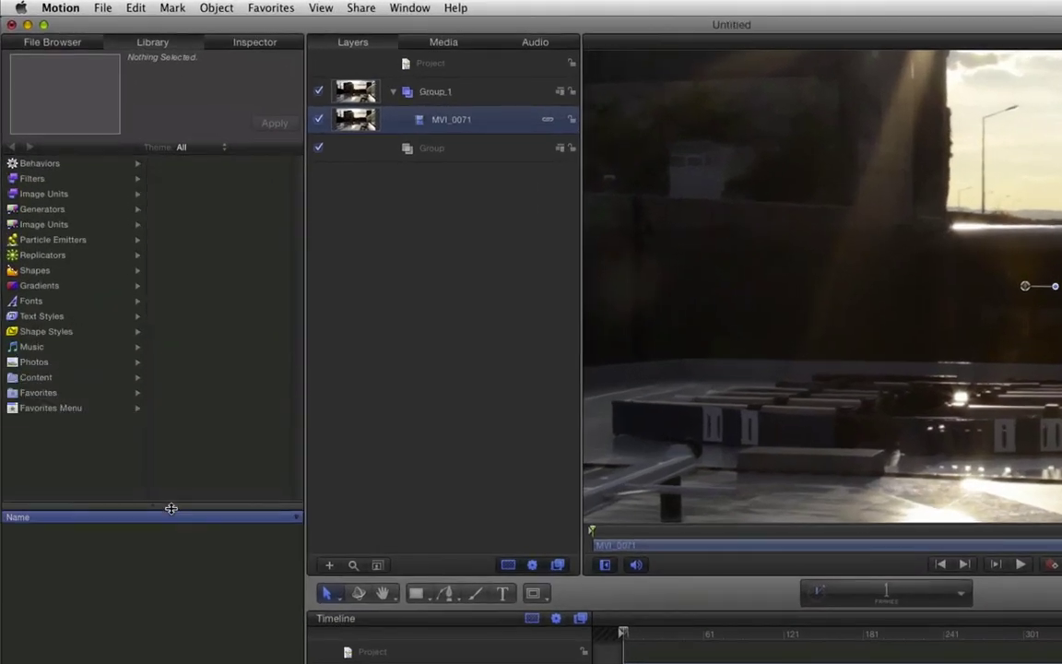
left_click(37, 178)
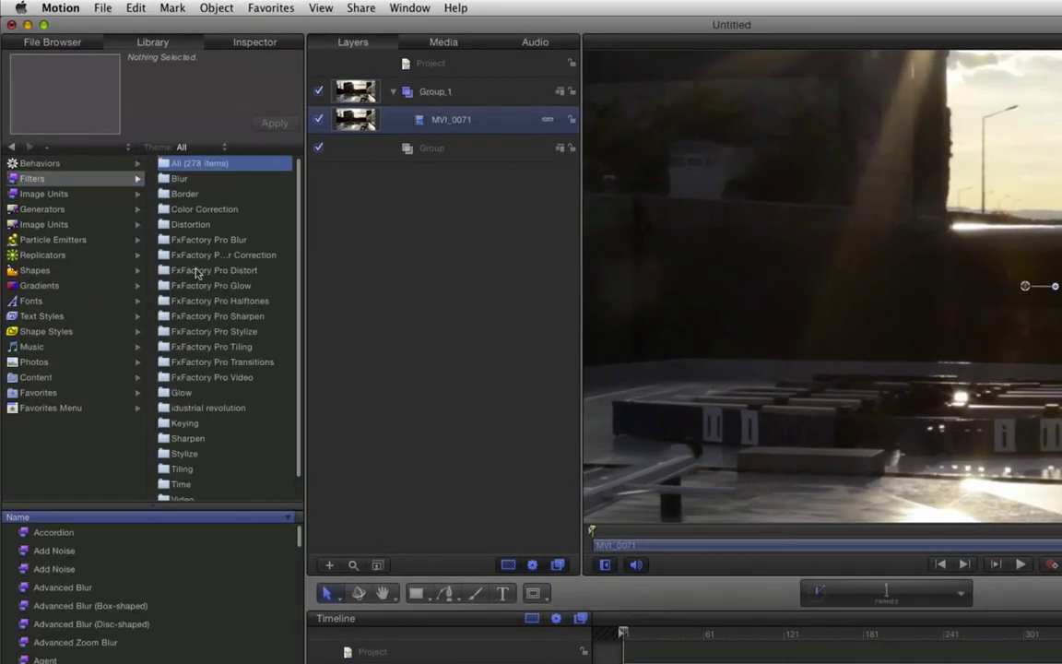
left_click(189, 269)
left_click(62, 569)
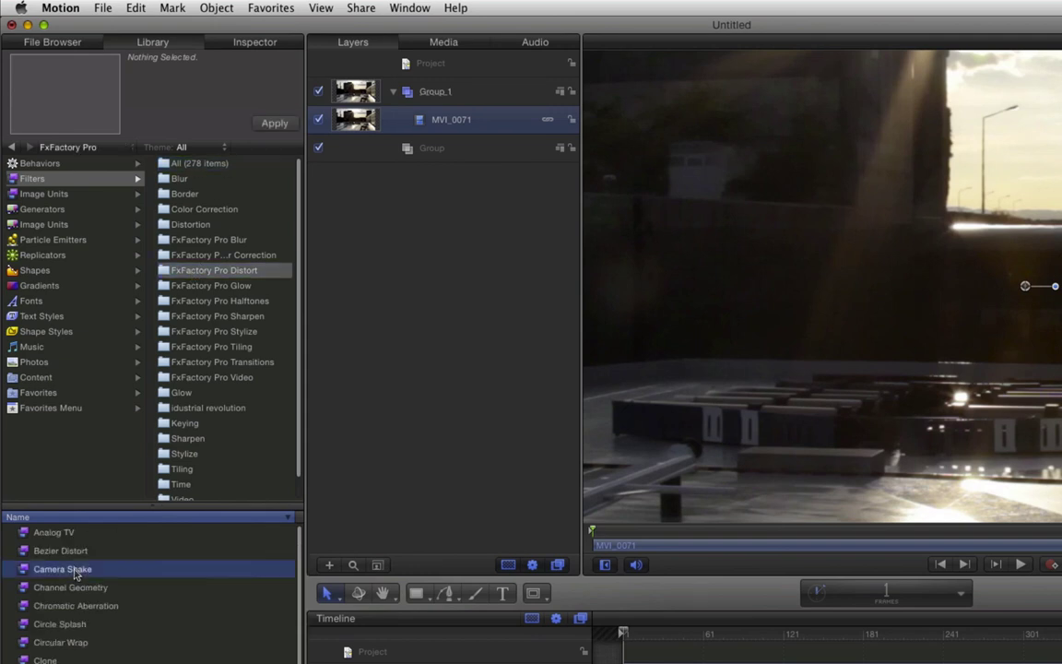
left_click(64, 625)
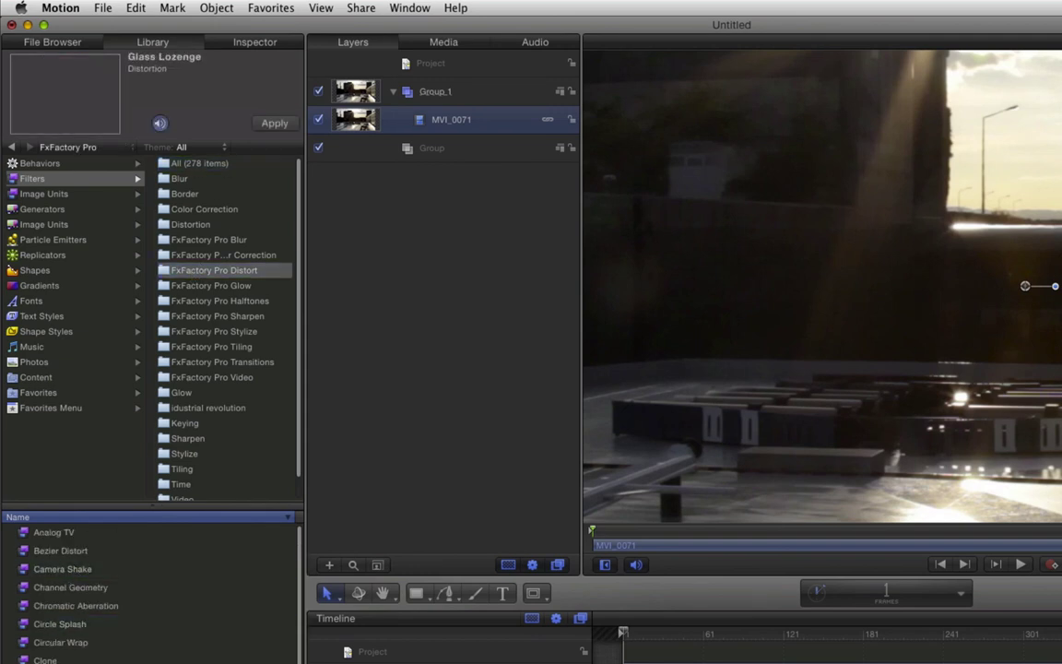
left_click(60, 624)
left_click(58, 569)
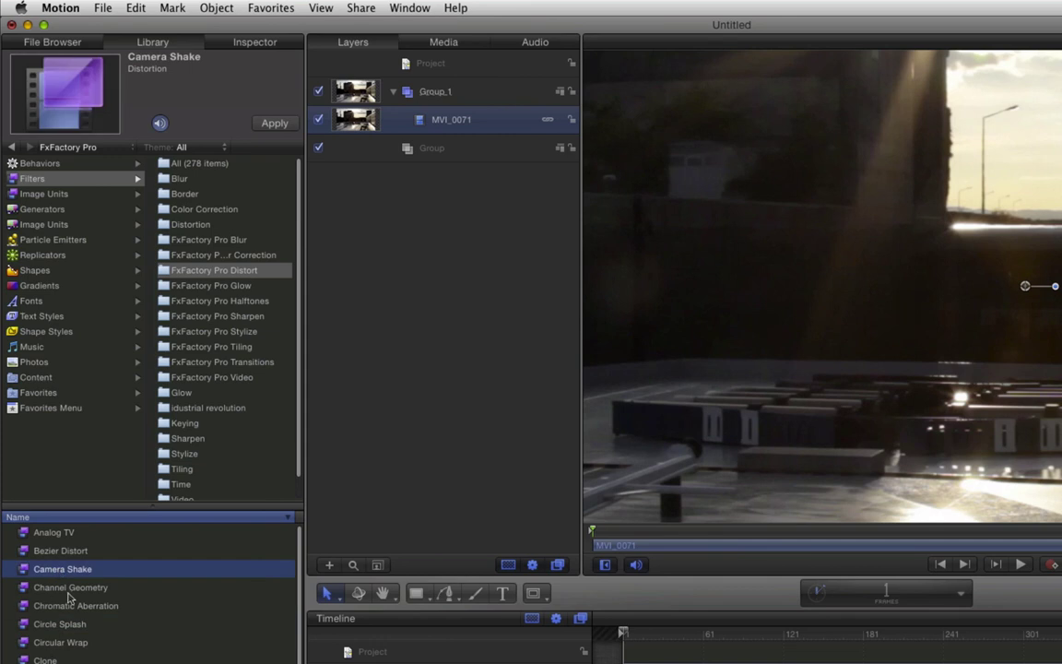
left_click_drag(58, 569, 428, 120)
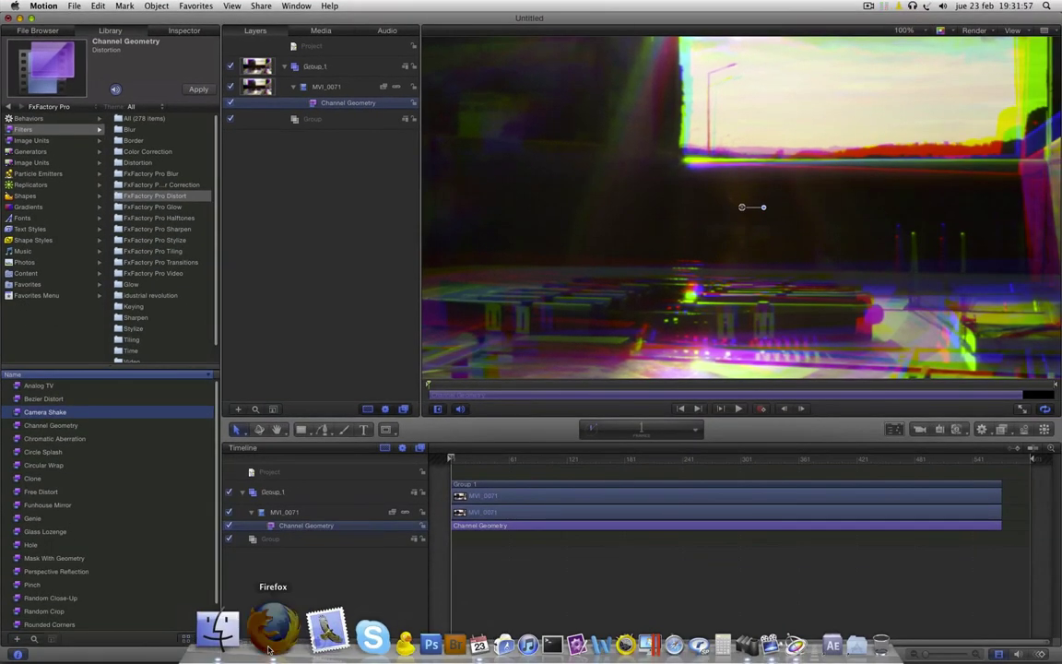
In Firefox, open the FxFactory 3.0 store page and highlight its Playback Ready mention
left_click(268, 648)
scroll(204, 279, "up", 5)
scroll(130, 289, "up", 6)
scroll(130, 290, "up", 10)
scroll(130, 290, "up", 6)
scroll(130, 289, "up", 5)
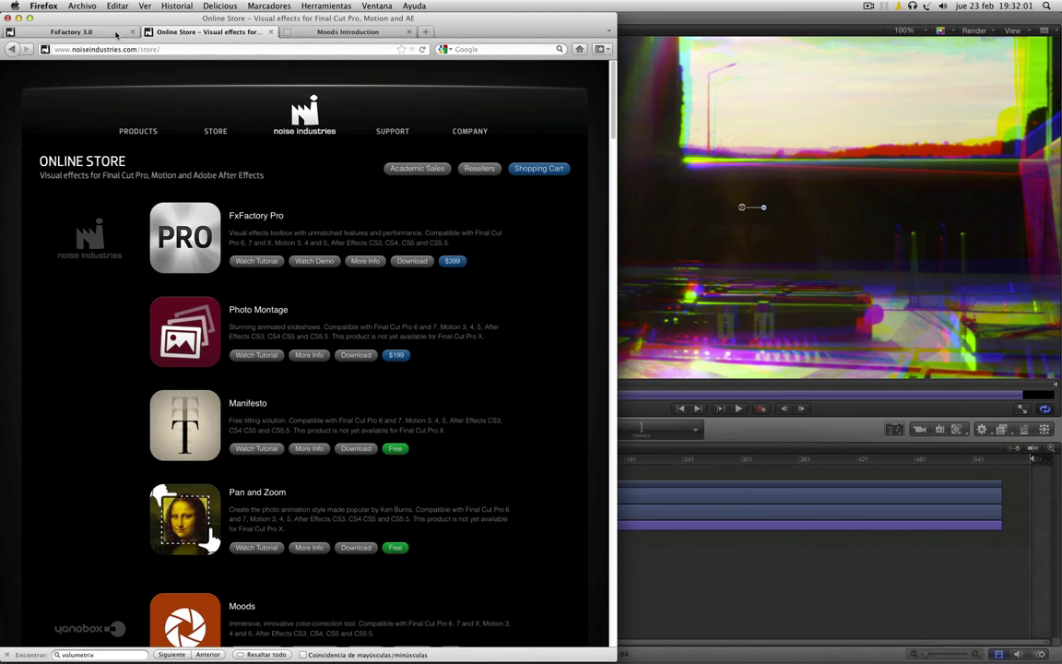
left_click(116, 34)
scroll(432, 631, "down", 3)
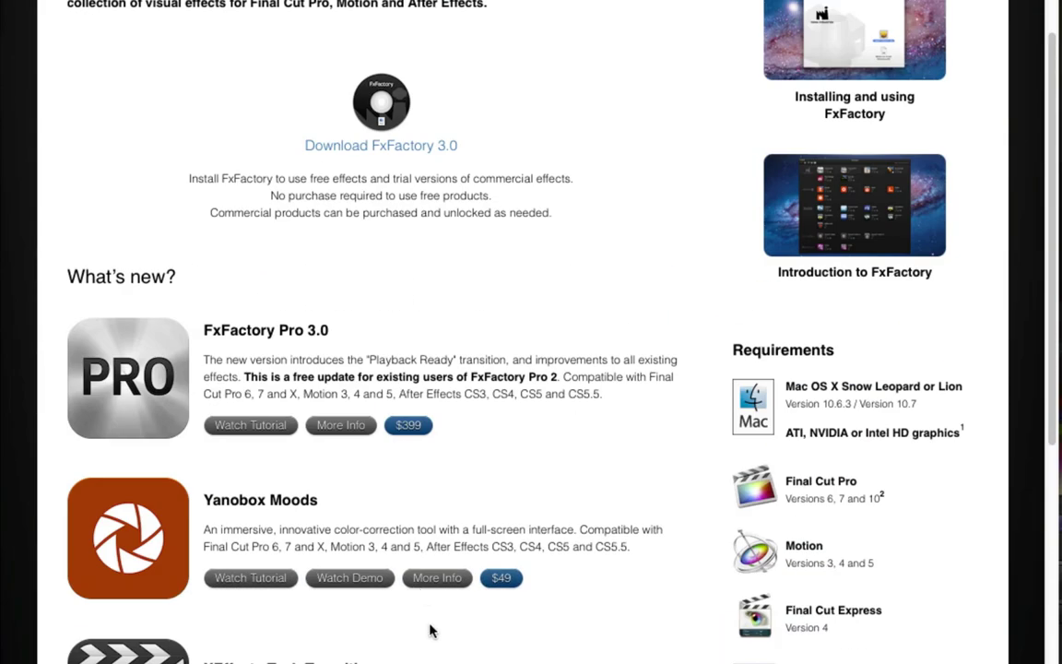
left_click_drag(287, 330, 454, 359)
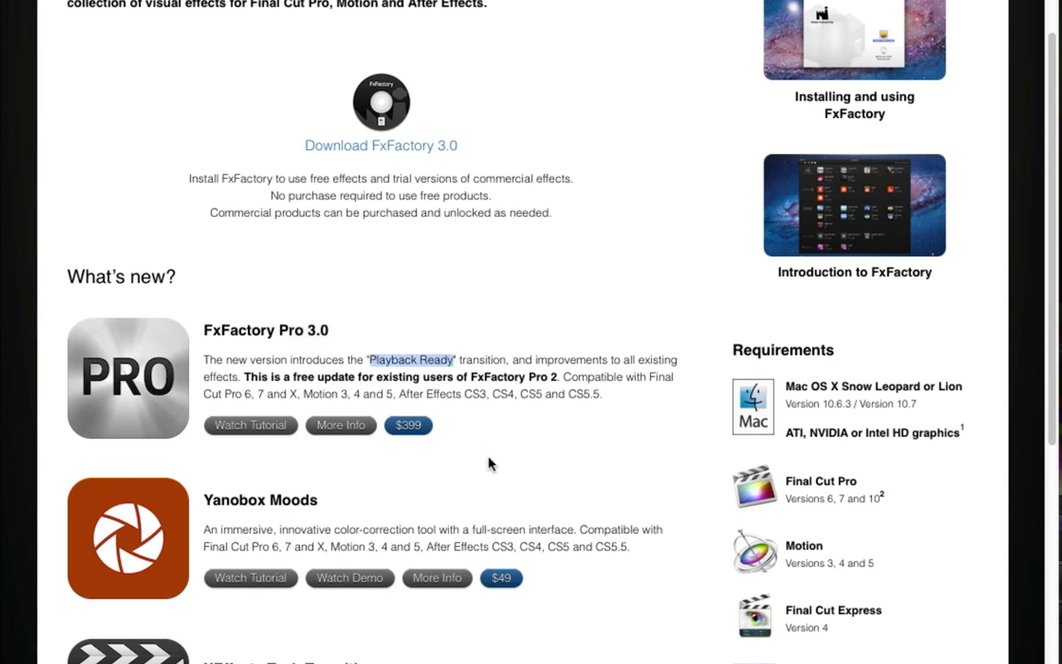
Scroll through the What's new product list, which prices FxFactory Pro 3.0 at $399
scroll(490, 464, "down", 4)
scroll(489, 464, "down", 3)
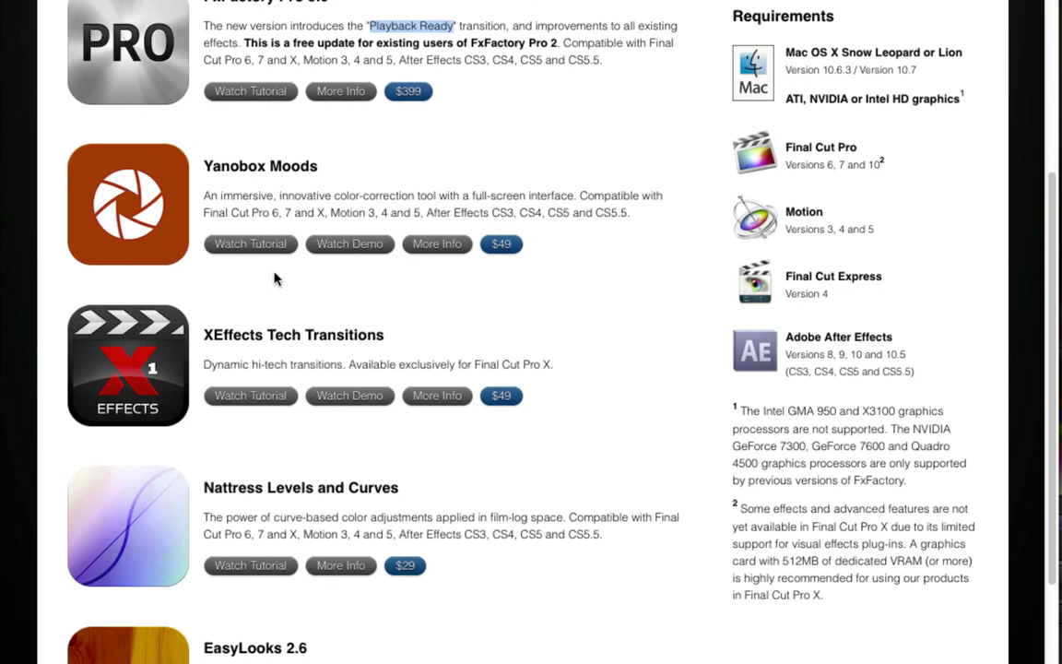
scroll(344, 585, "down", 3)
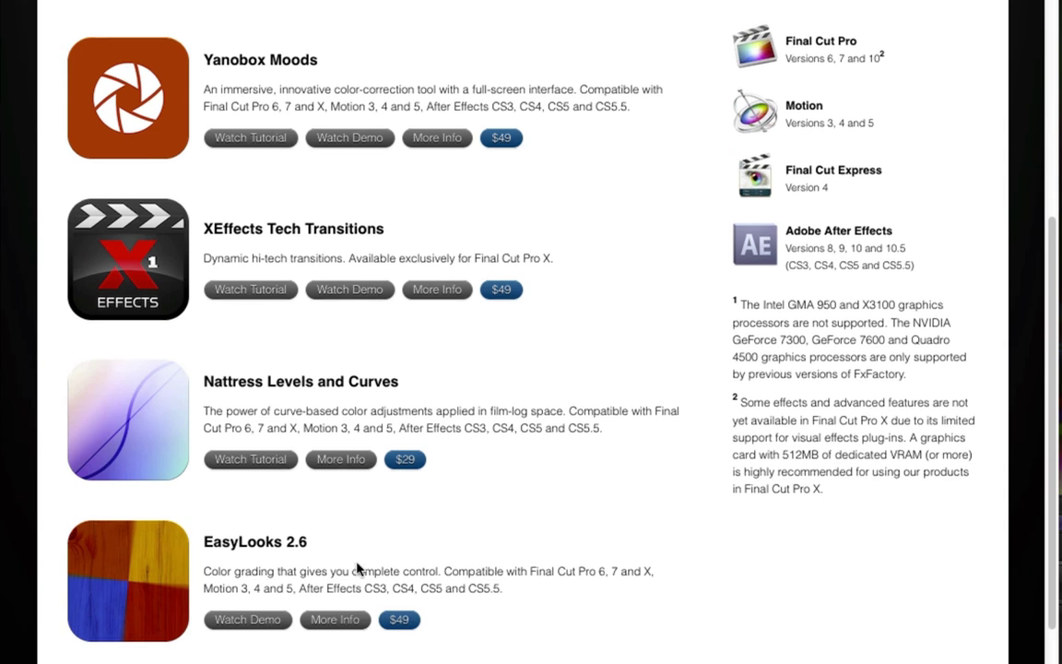
scroll(360, 590, "up", 10)
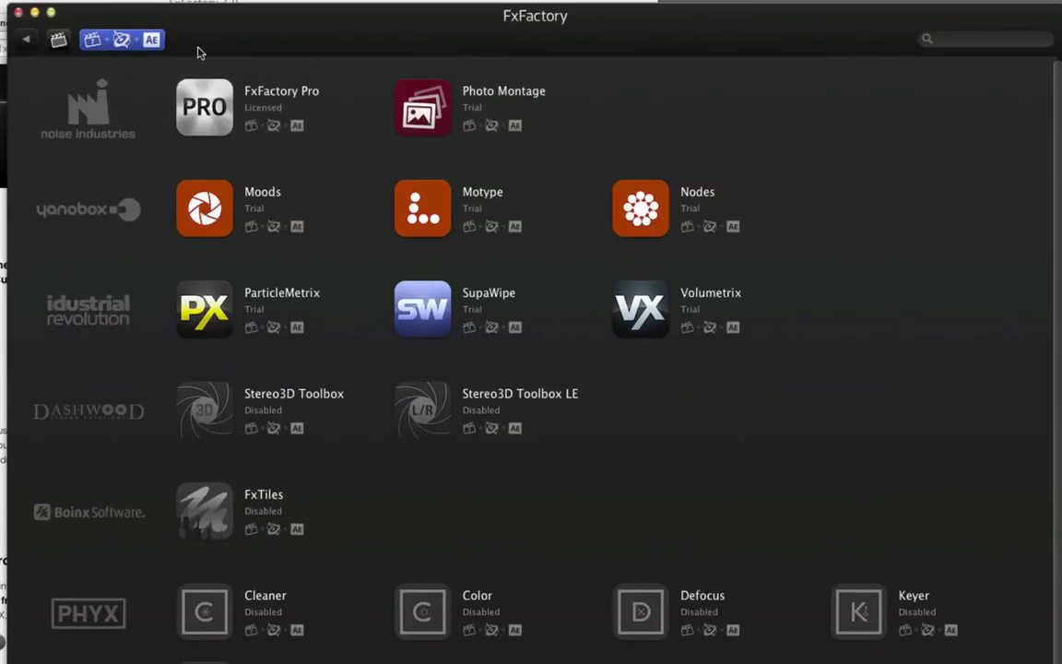
mouse_move(253, 450)
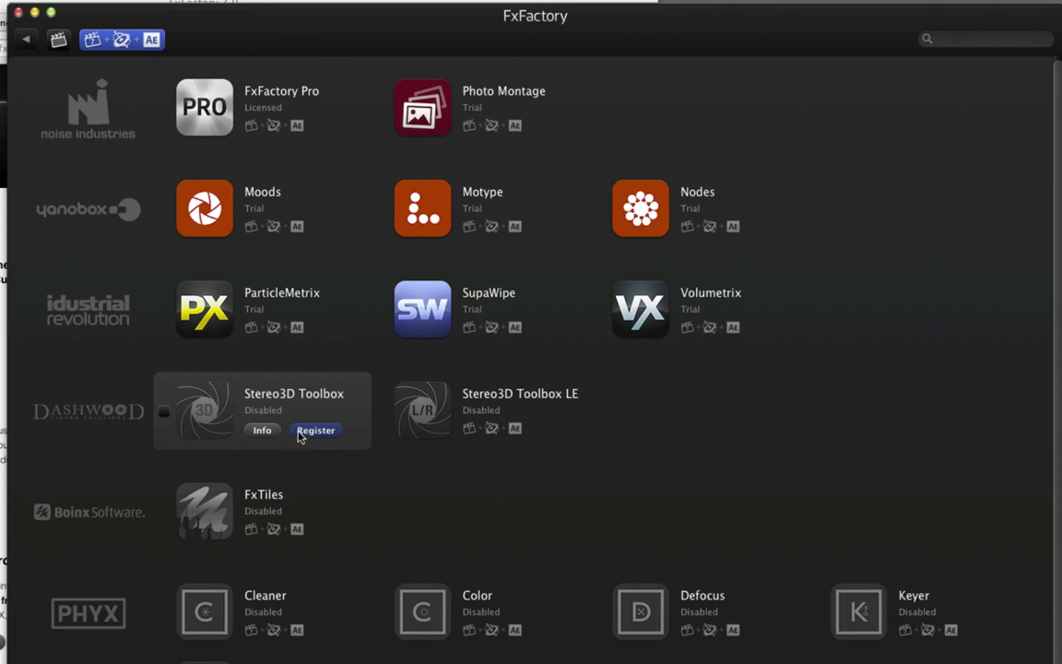
mouse_move(345, 308)
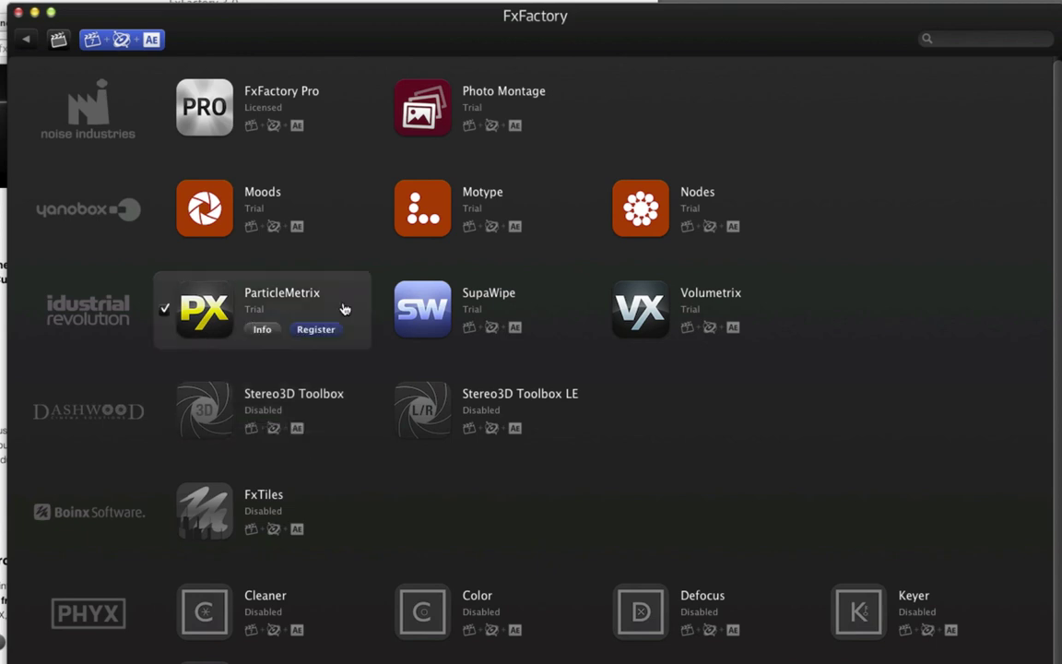
left_click(318, 332)
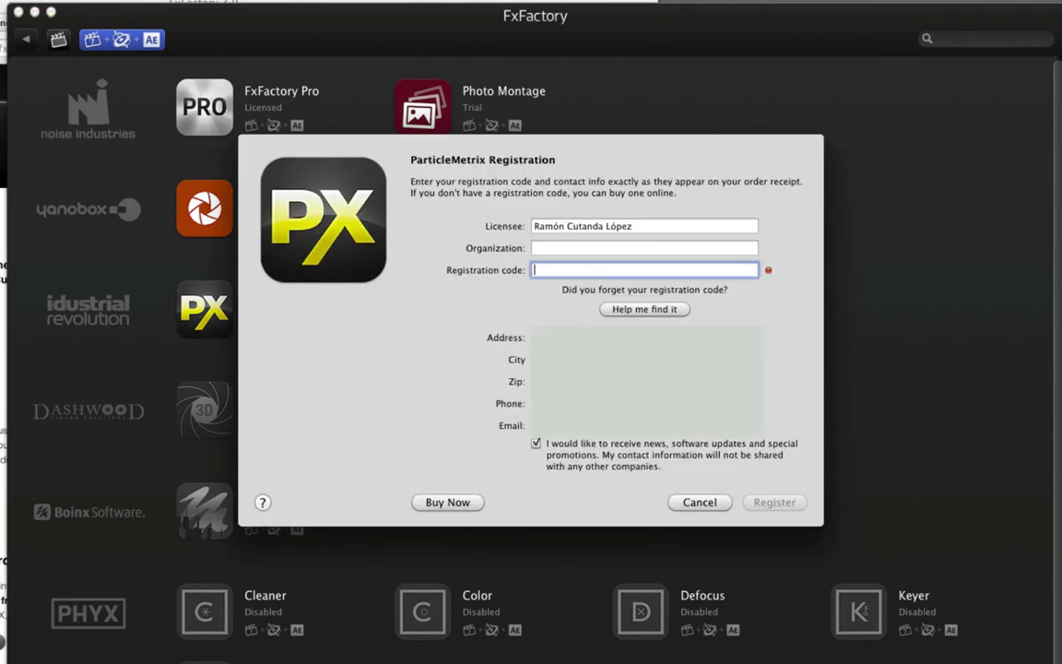
left_click(450, 504)
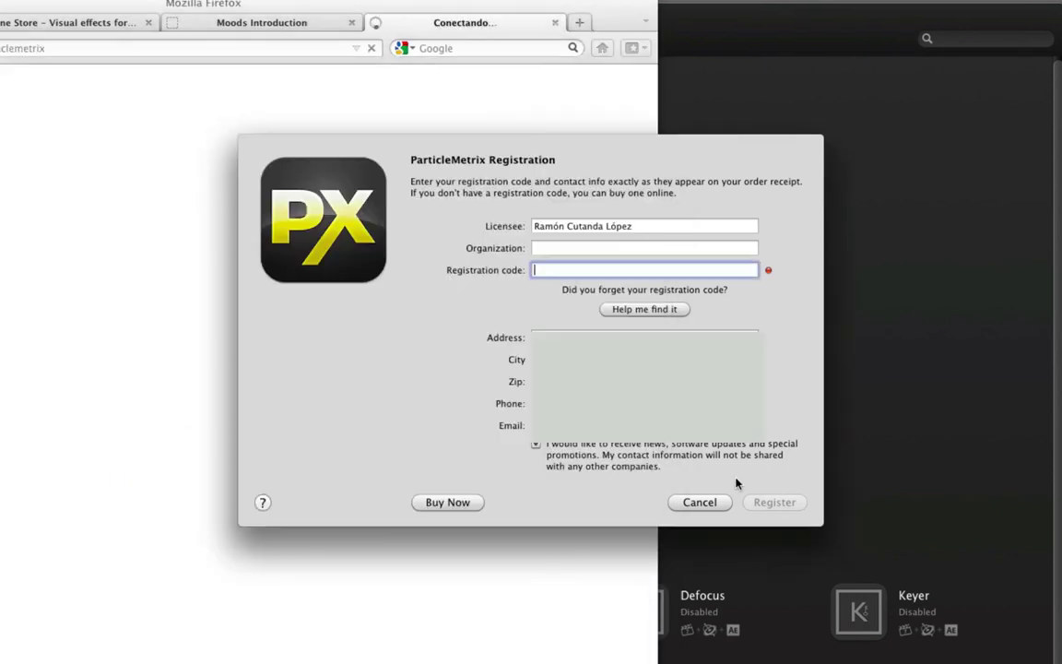
left_click(698, 502)
mouse_move(630, 313)
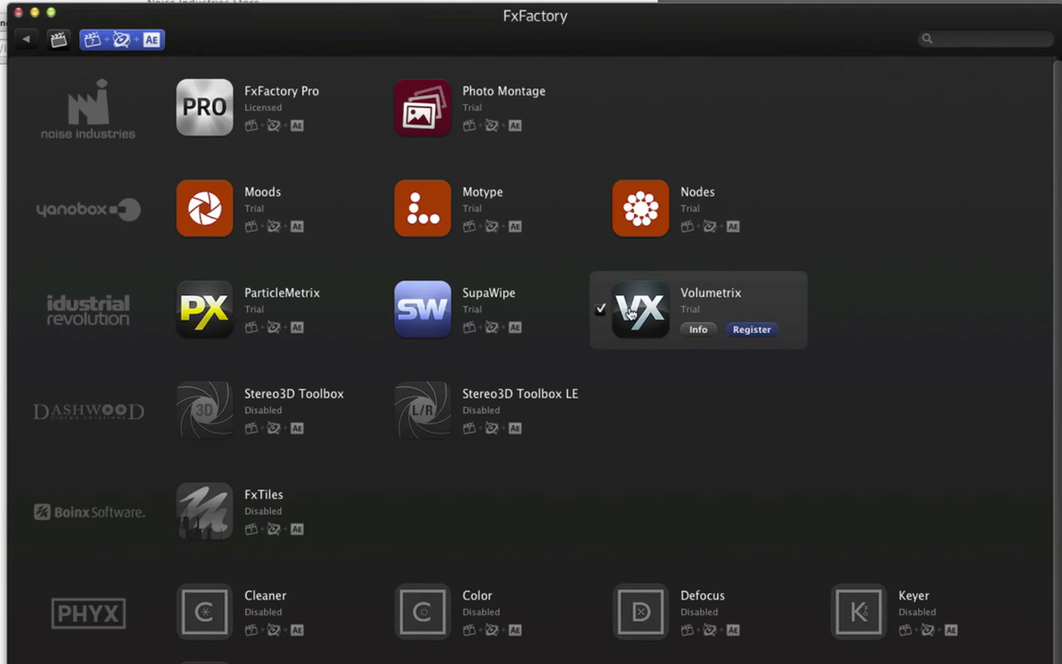
Open the Volumetrix details in FxFactory and go to buy it in the Noise Industries Store
left_click(698, 329)
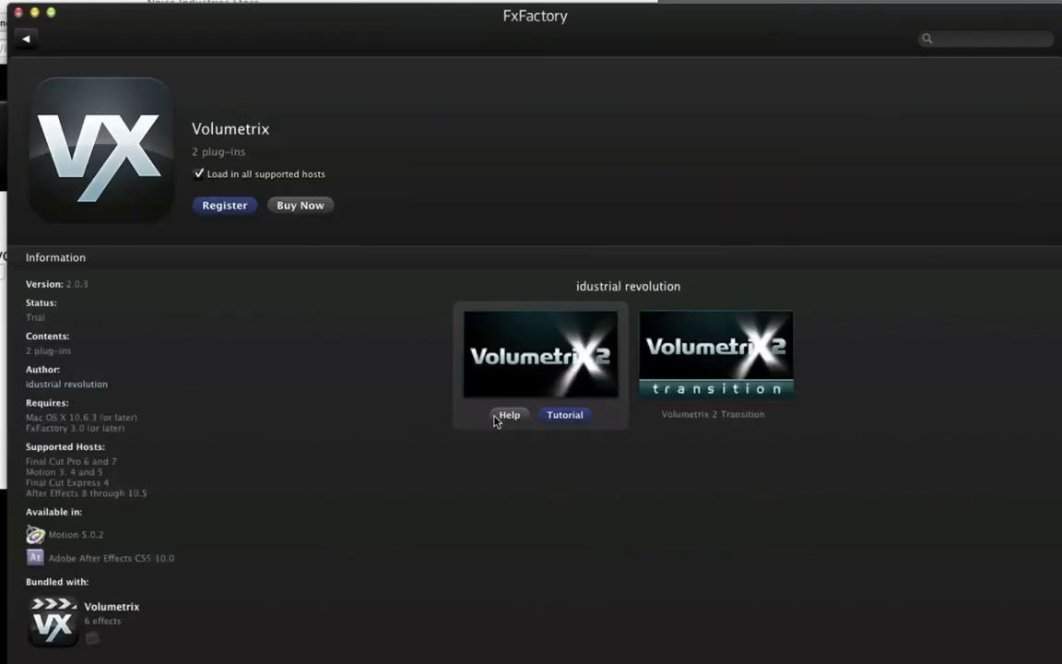
left_click(310, 213)
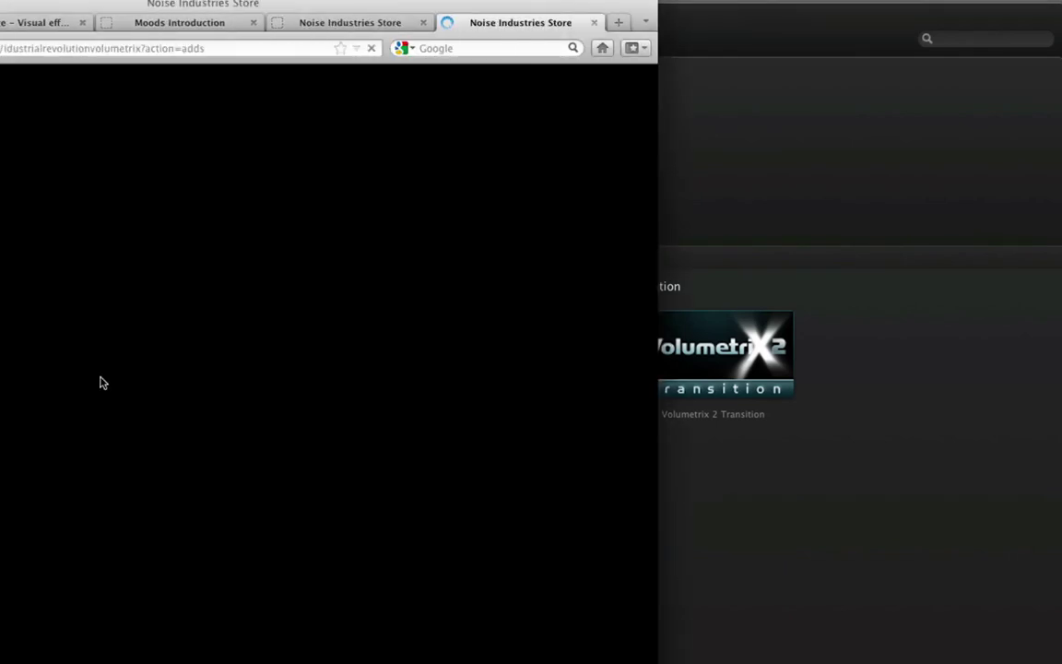